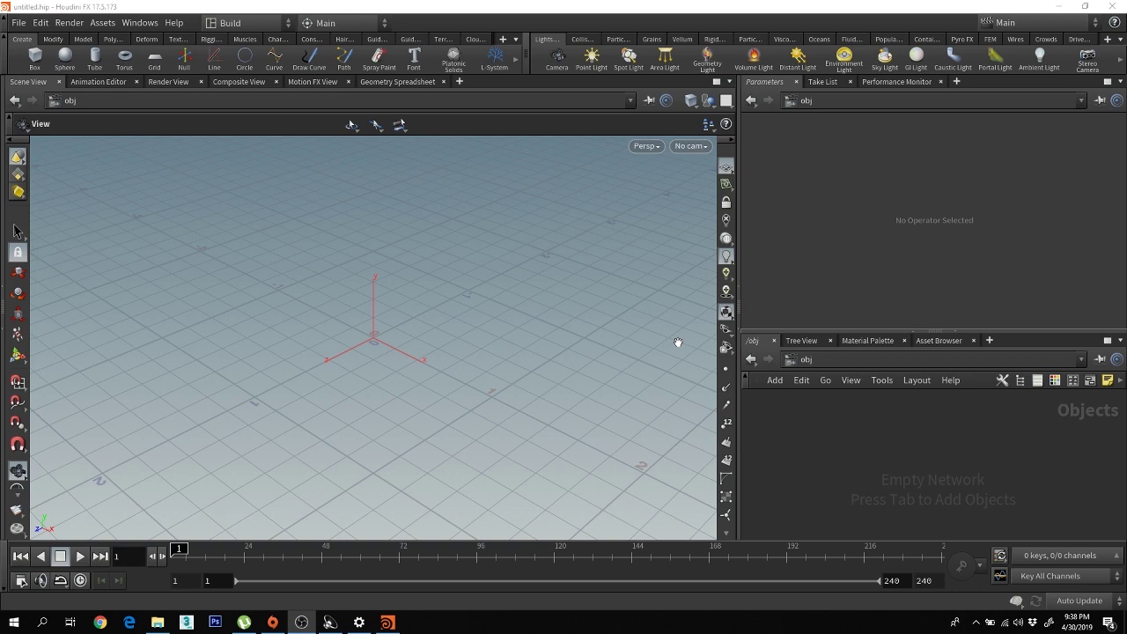
- Enlarge the network editor area and place a HeightField object in the empty network
{"action": "left_click_drag", "start_coordinate": [679, 342], "coordinate": [564, 388]}
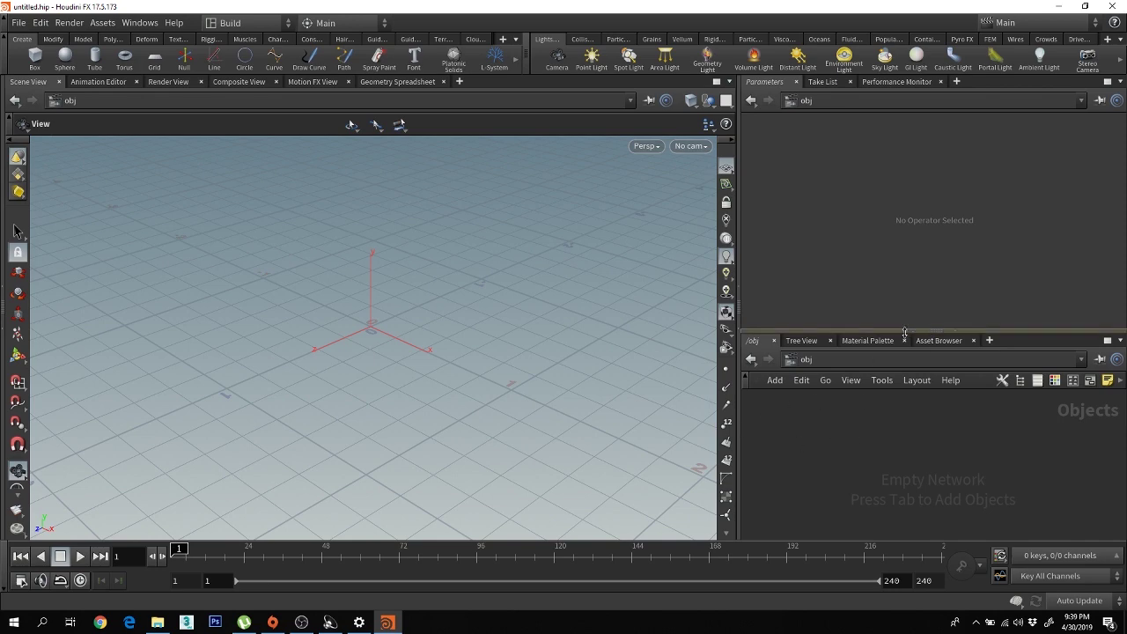
{"action": "left_click_drag", "start_coordinate": [1018, 333], "coordinate": [1021, 269]}
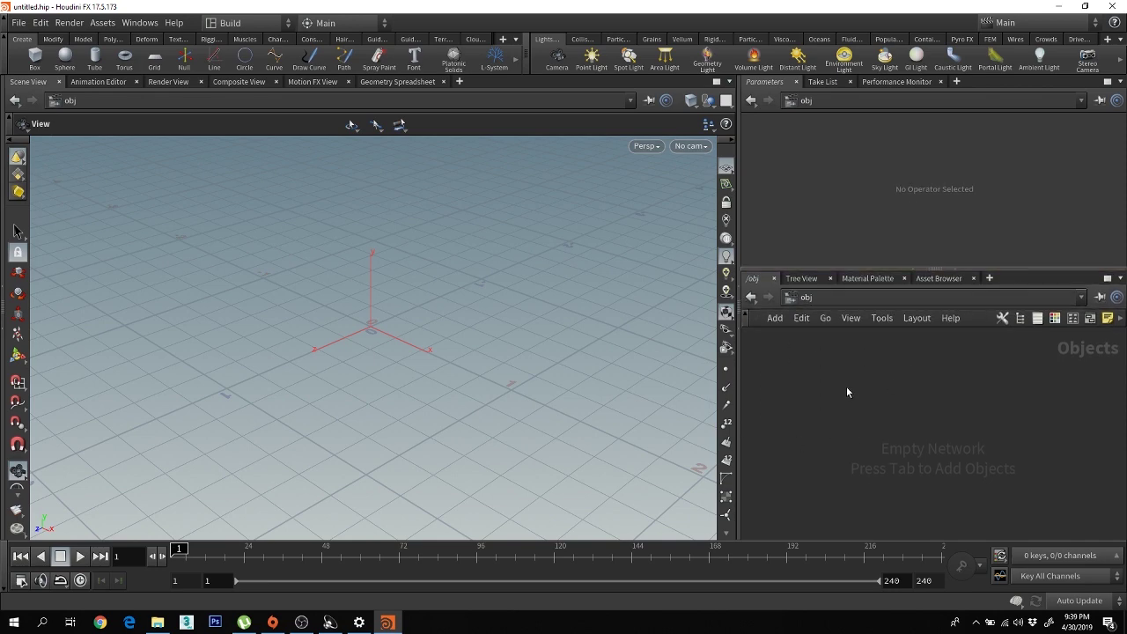
{"action": "key", "text": "Tab"}
{"action": "mouse_move", "coordinate": [799, 385]}
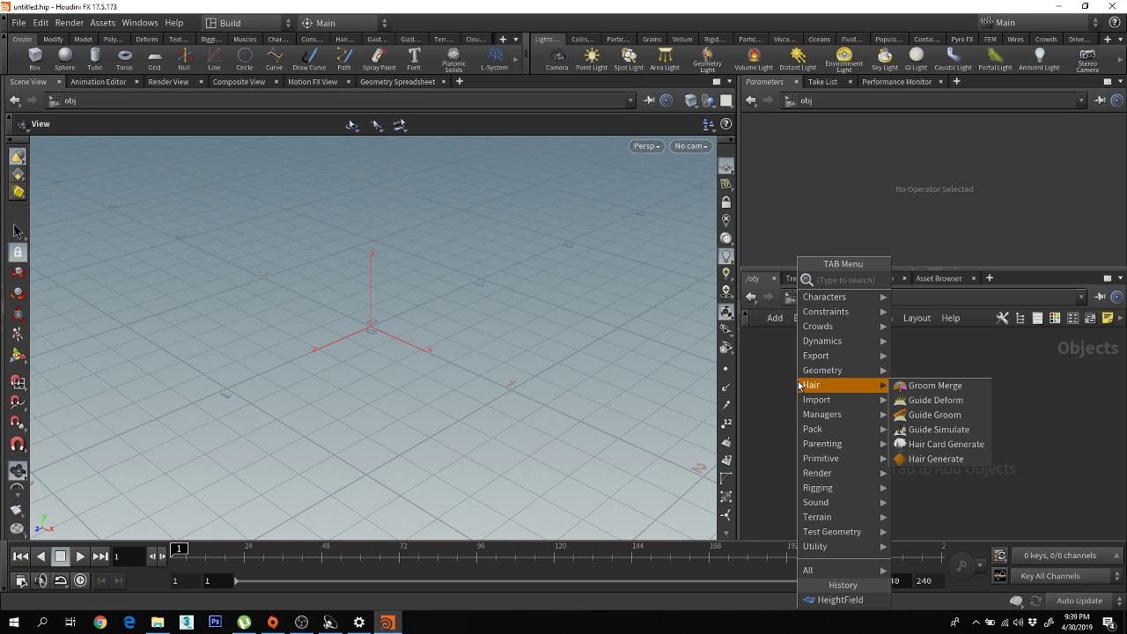
{"action": "type", "text": "hf"}
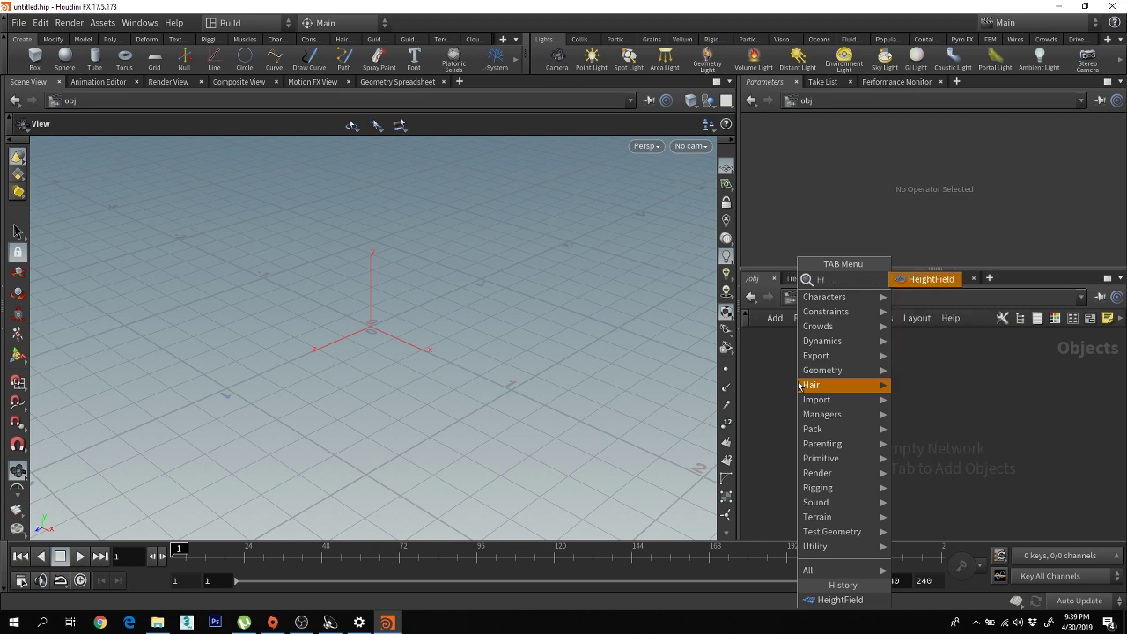
{"action": "key", "text": "Return"}
{"action": "left_click", "coordinate": [809, 366]}
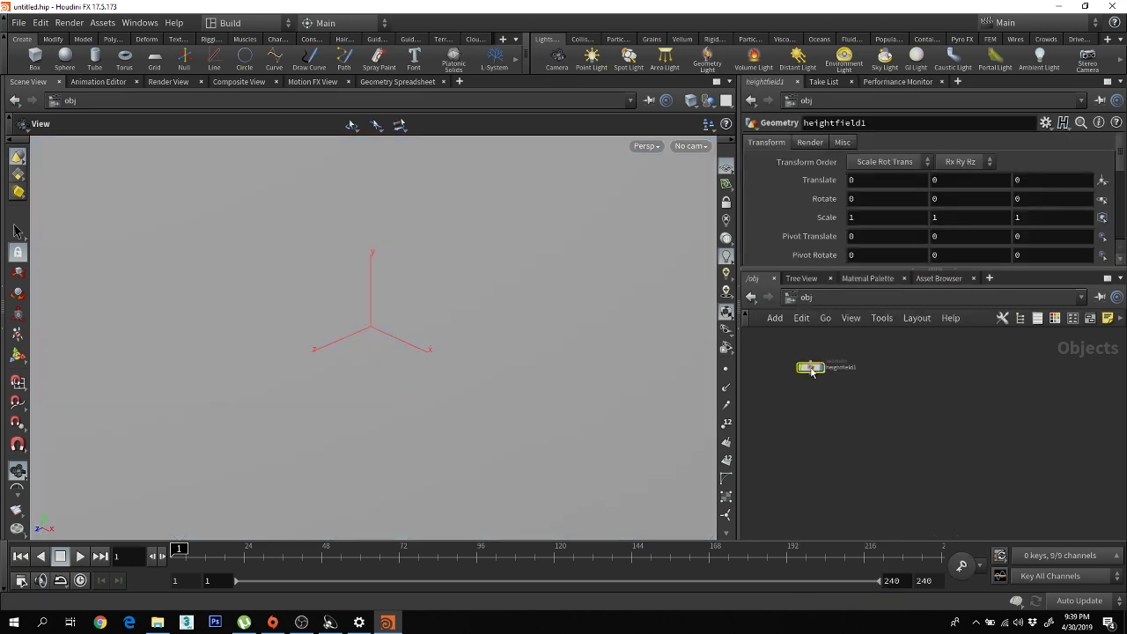
- Go inside the heightfield object and frame its flat terrain grid in the viewport
{"action": "key", "text": "Return"}
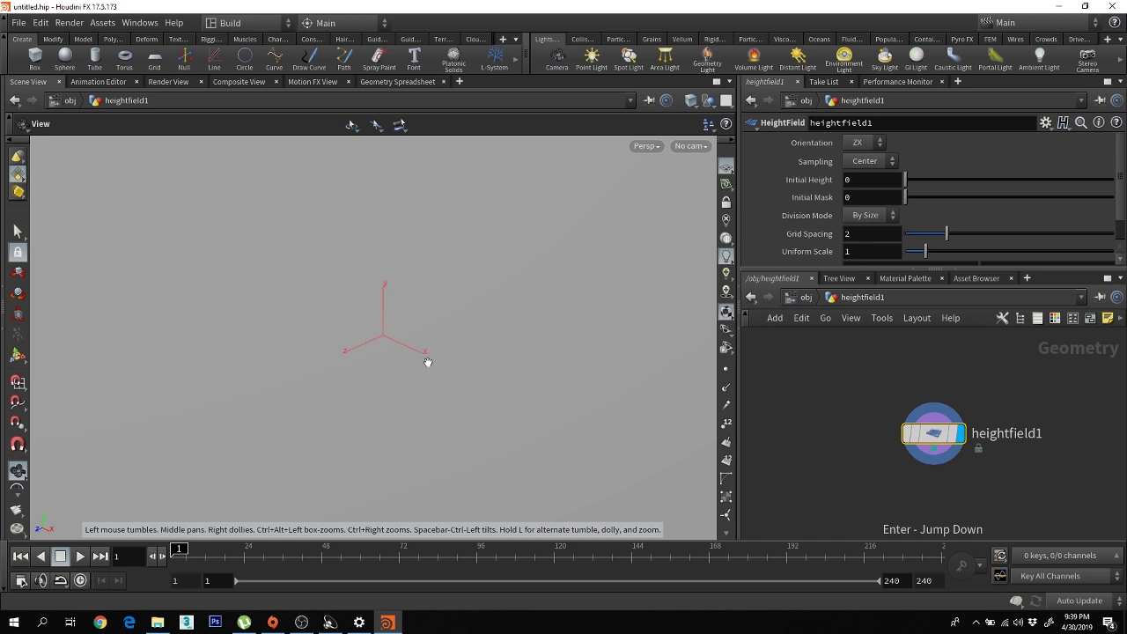
{"action": "key", "text": "f"}
{"action": "left_click_drag", "start_coordinate": [493, 407], "coordinate": [518, 365]}
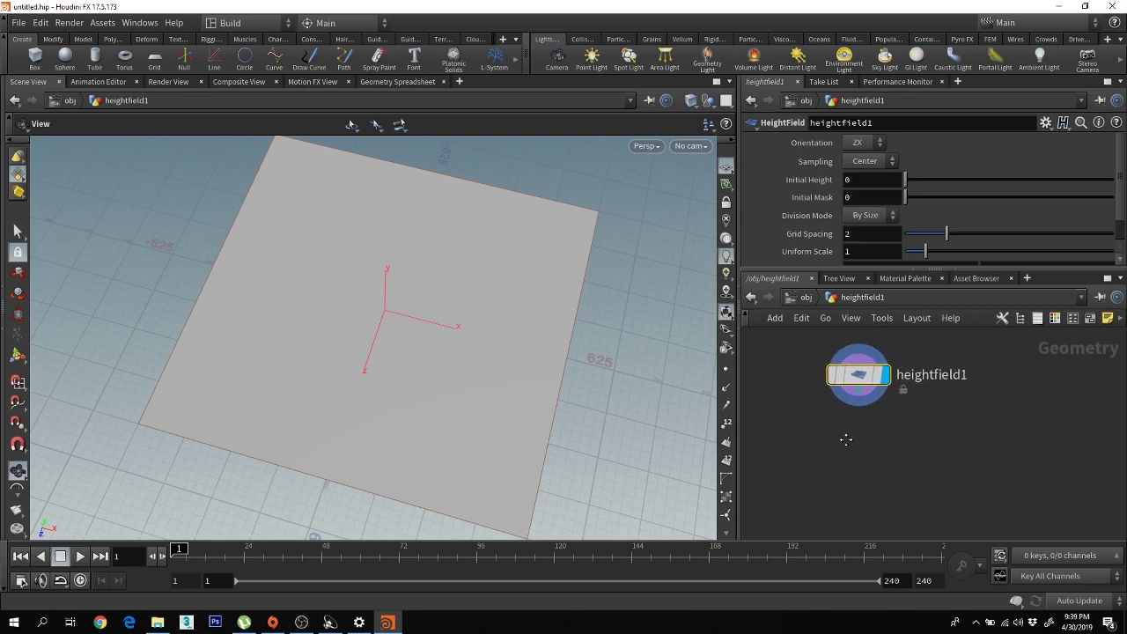
{"action": "scroll", "coordinate": [1045, 221], "scroll_direction": "down", "scroll_amount": 2}
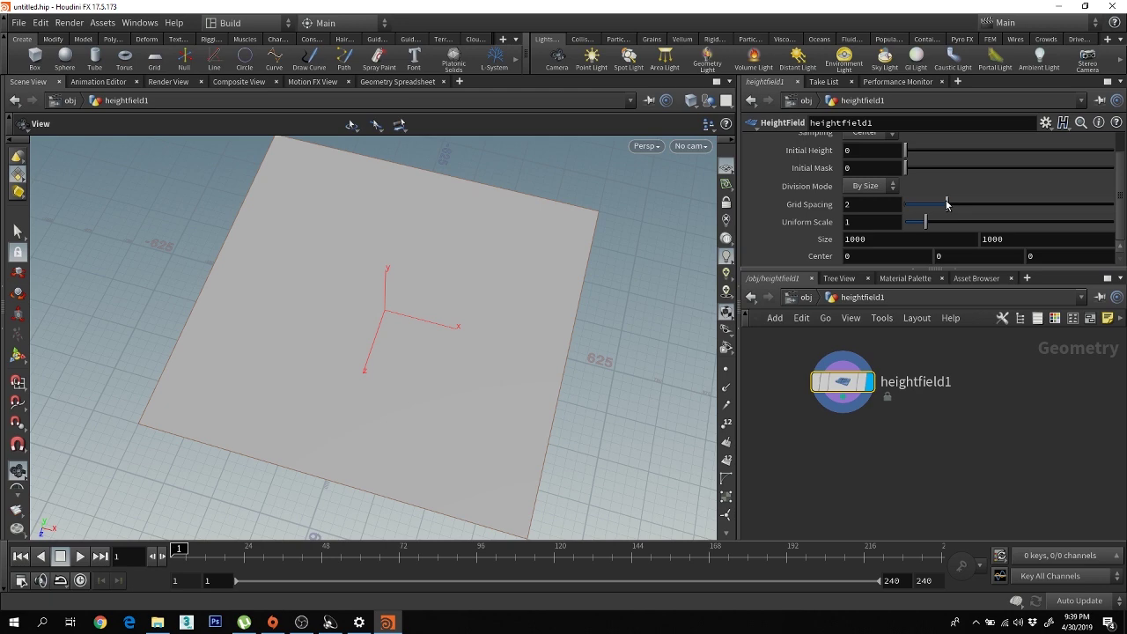
{"action": "middle_click_drag", "start_coordinate": [922, 465], "coordinate": [921, 473]}
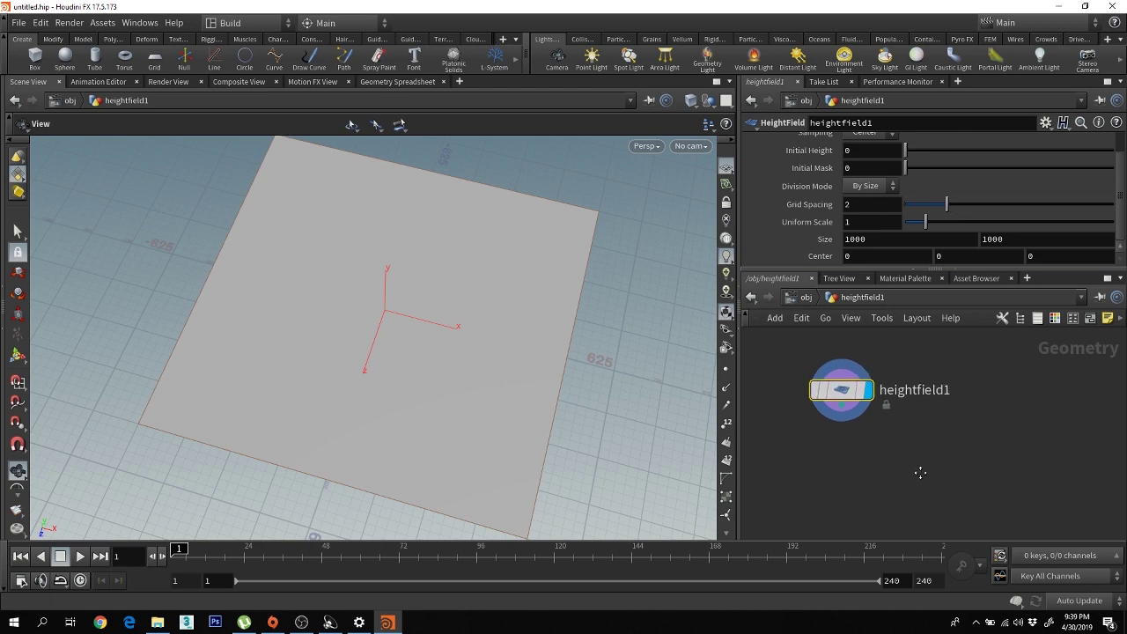
- Add a HeightField Noise node below the heightfield node
{"action": "key", "text": "Tab"}
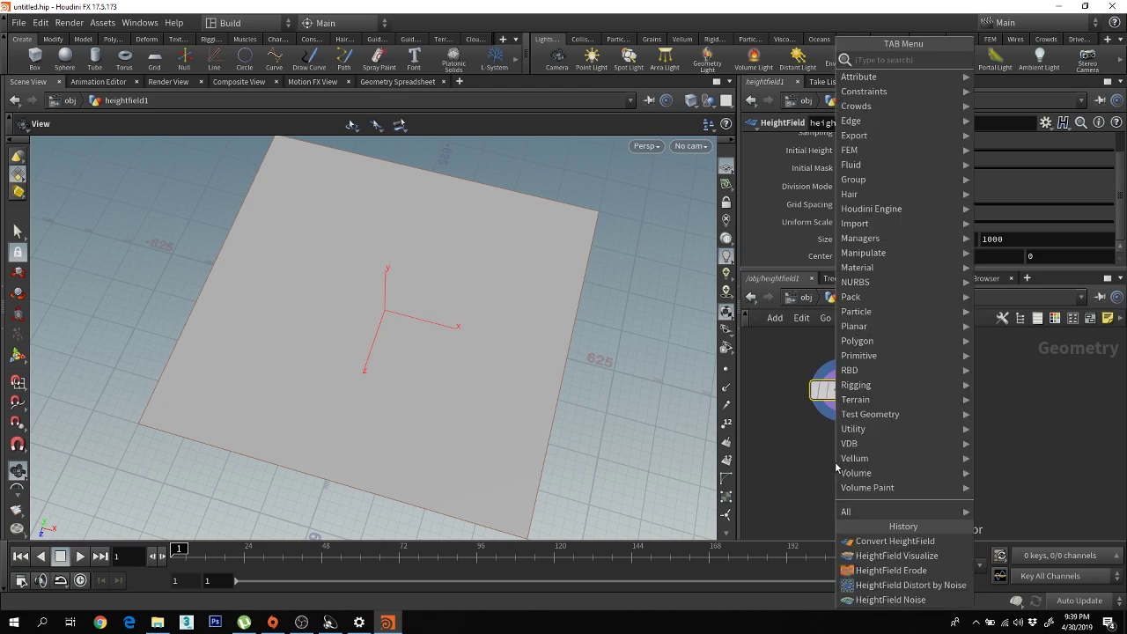
{"action": "type", "text": "hf noi"}
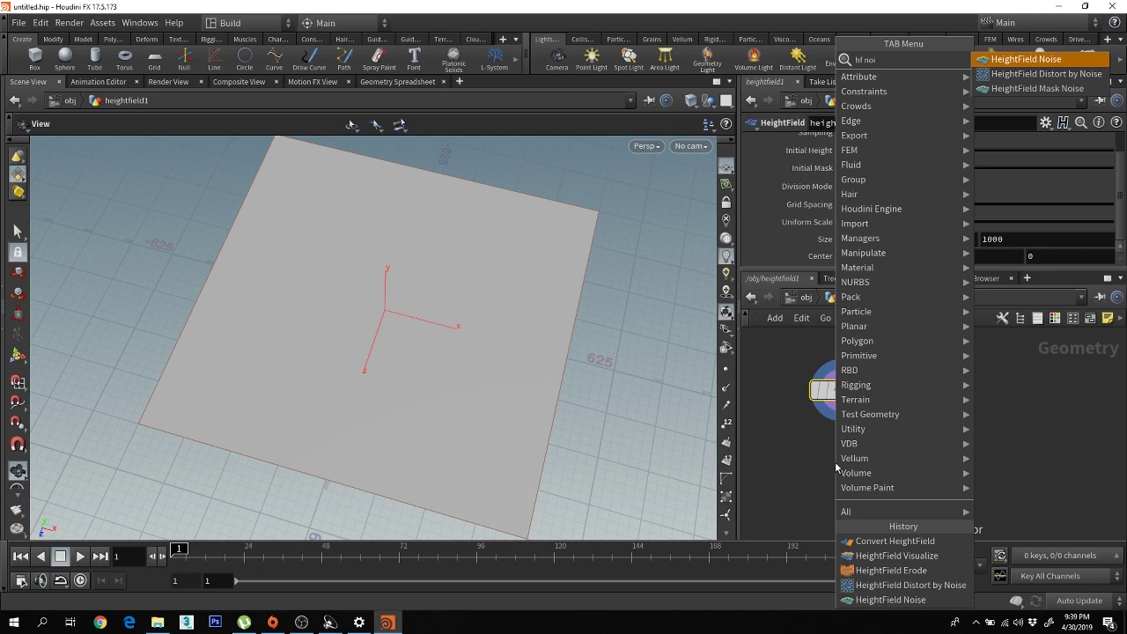
{"action": "key", "text": "Down"}
{"action": "key", "text": "Down"}
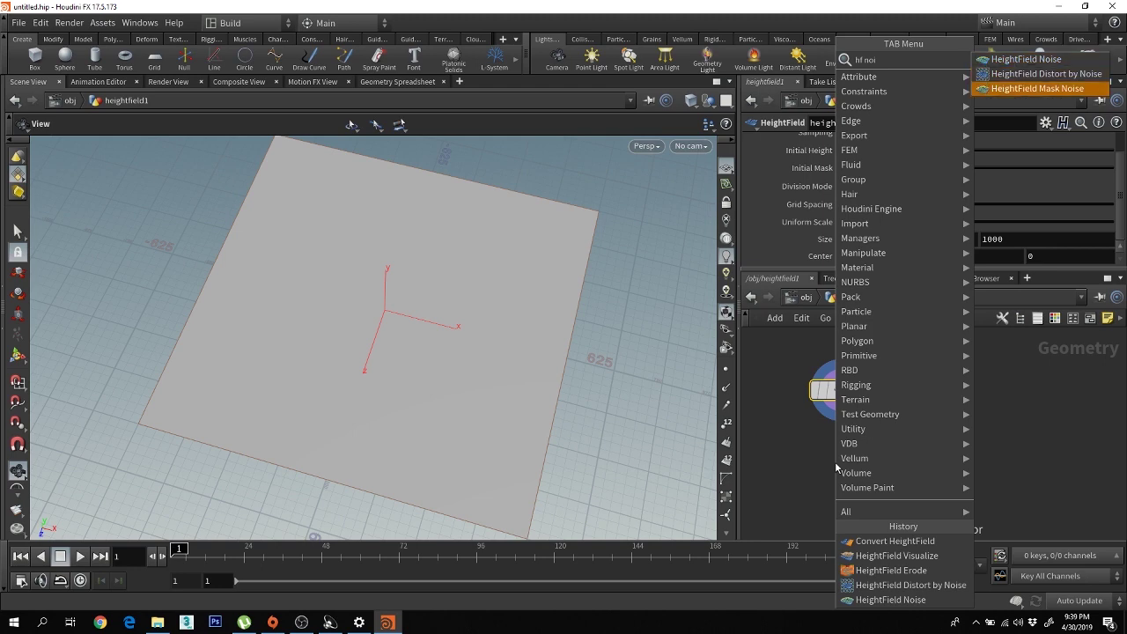
{"action": "key", "text": "Up"}
{"action": "key", "text": "Up"}
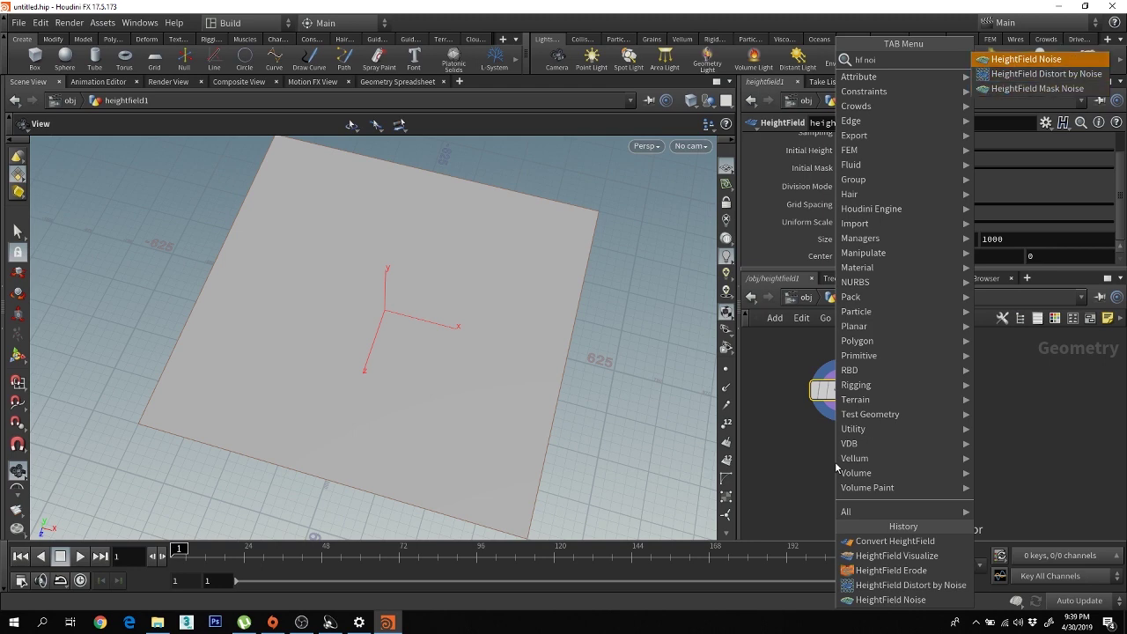
{"action": "key", "text": "Return"}
{"action": "left_click", "coordinate": [842, 476]}
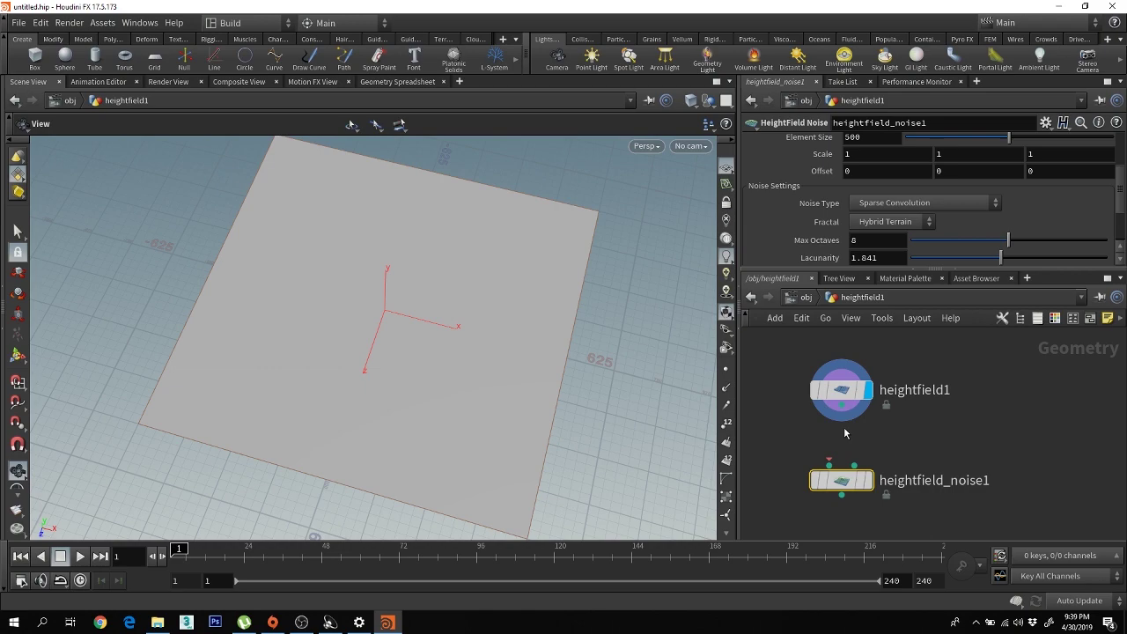
- Connect the heightfield node's output to the noise node's first input and display the noise result
{"action": "left_click_drag", "start_coordinate": [844, 407], "coordinate": [841, 465]}
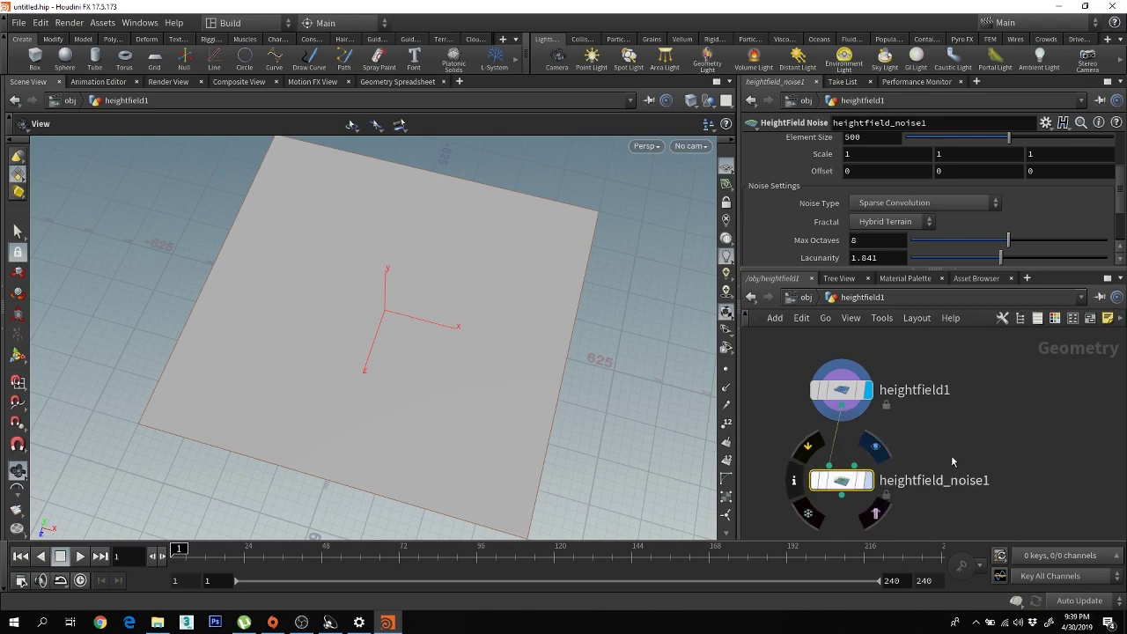
{"action": "left_click", "coordinate": [869, 480]}
{"action": "left_click_drag", "start_coordinate": [513, 425], "coordinate": [556, 443]}
{"action": "middle_click_drag", "start_coordinate": [555, 443], "coordinate": [545, 458]}
{"action": "left_click_drag", "start_coordinate": [545, 457], "coordinate": [521, 469]}
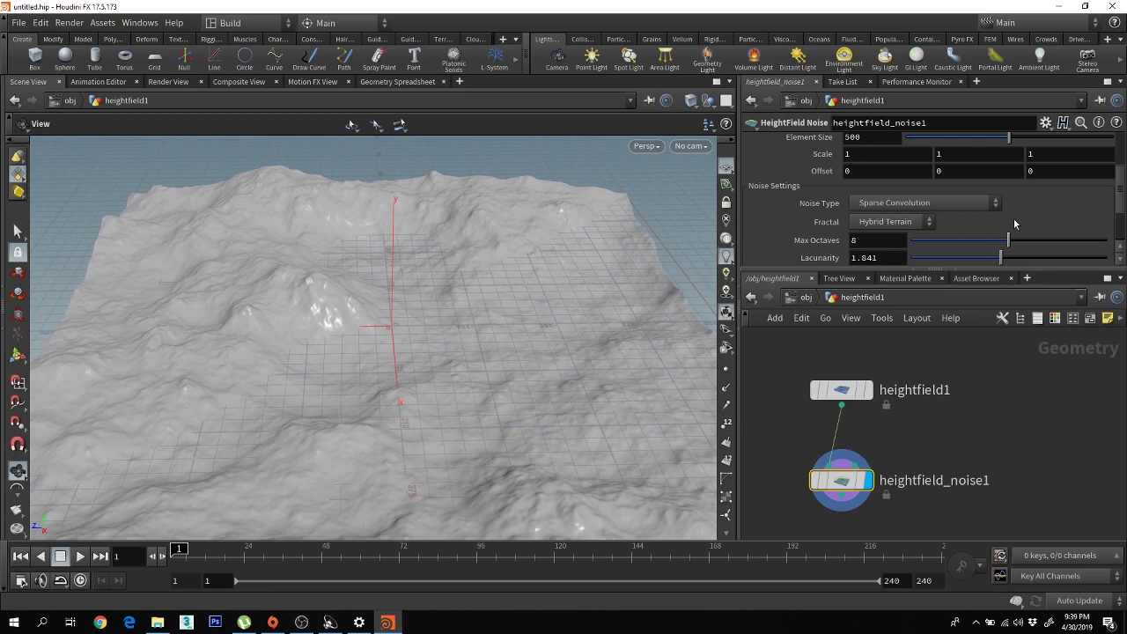
- Try the Sinusoid and Periodic Perlin noise types on the HeightField Noise node
{"action": "scroll", "coordinate": [1014, 219], "scroll_direction": "down", "scroll_amount": 1}
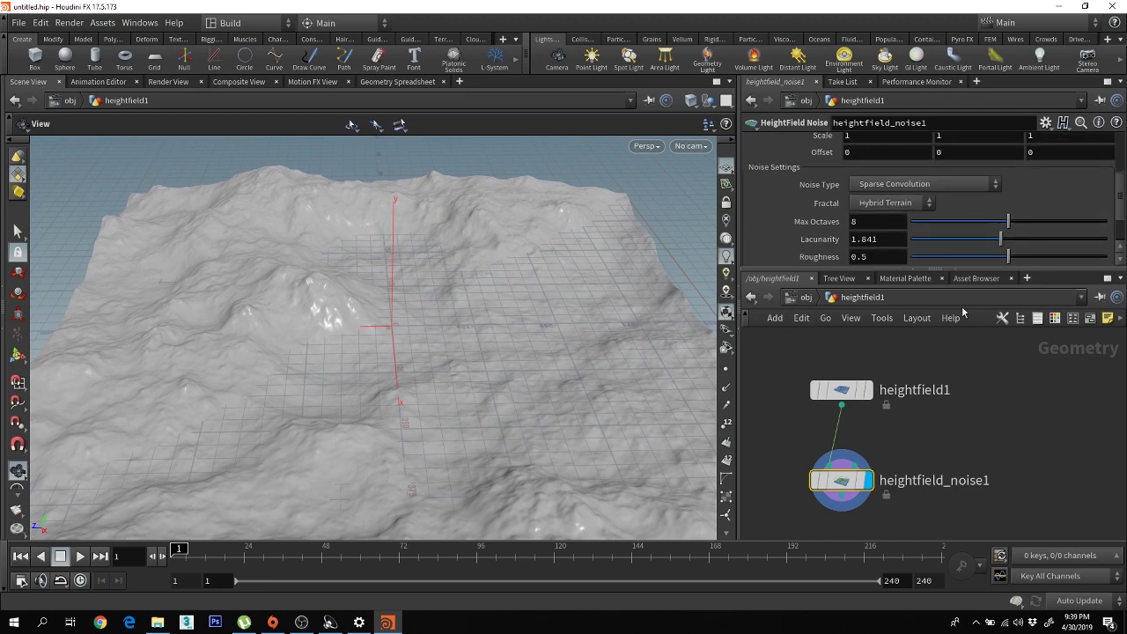
{"action": "left_click", "coordinate": [947, 187]}
{"action": "left_click", "coordinate": [929, 221]}
{"action": "left_click", "coordinate": [935, 188]}
{"action": "left_click", "coordinate": [912, 197]}
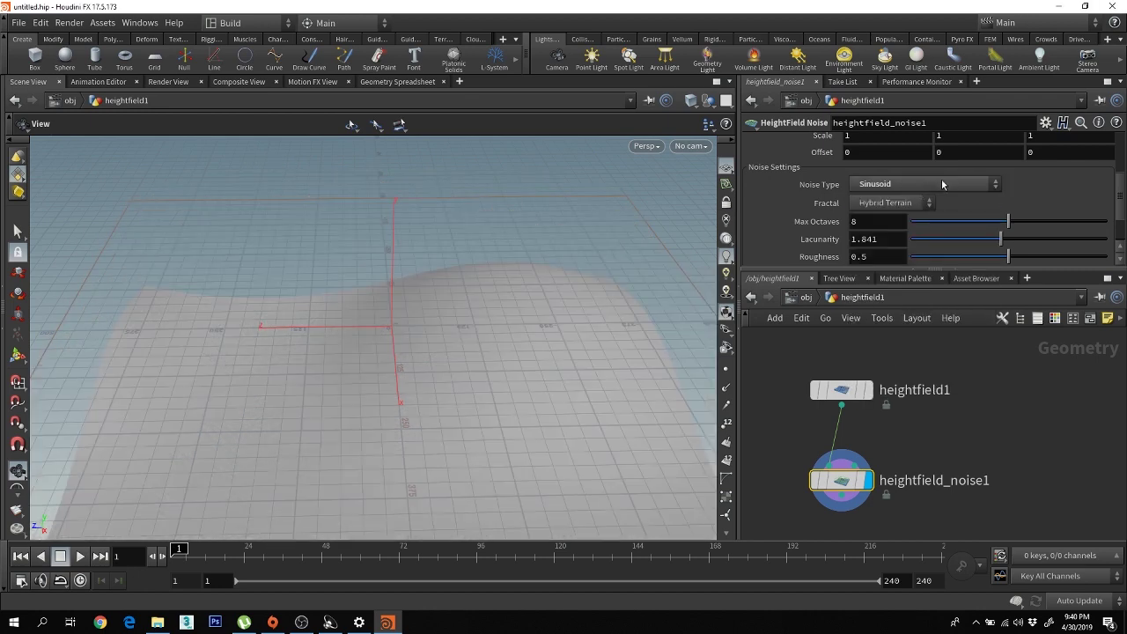
{"action": "left_click", "coordinate": [940, 184]}
{"action": "left_click", "coordinate": [905, 226]}
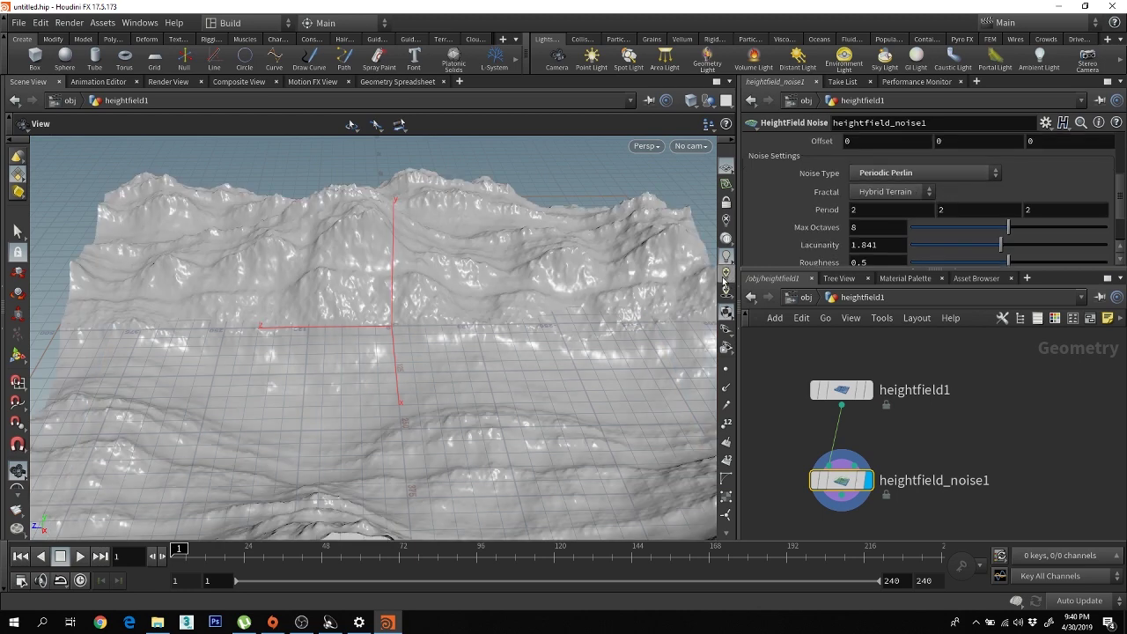
- Try the Flow and Worley (cellular) F1 noise types on the terrain
{"action": "left_click", "coordinate": [929, 176]}
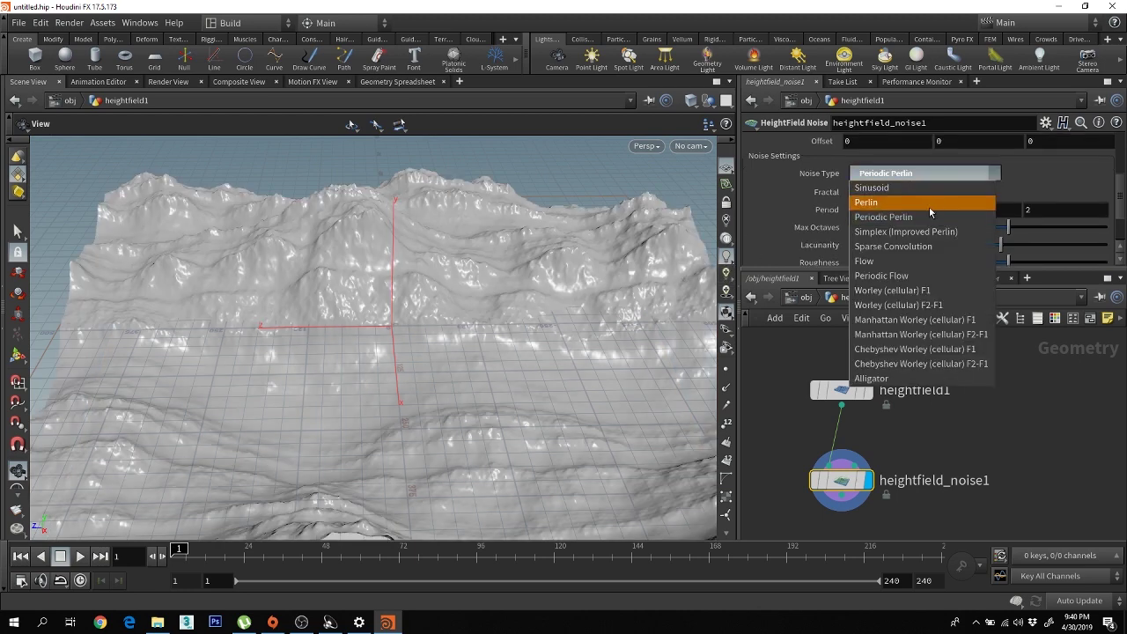
{"action": "left_click", "coordinate": [893, 260]}
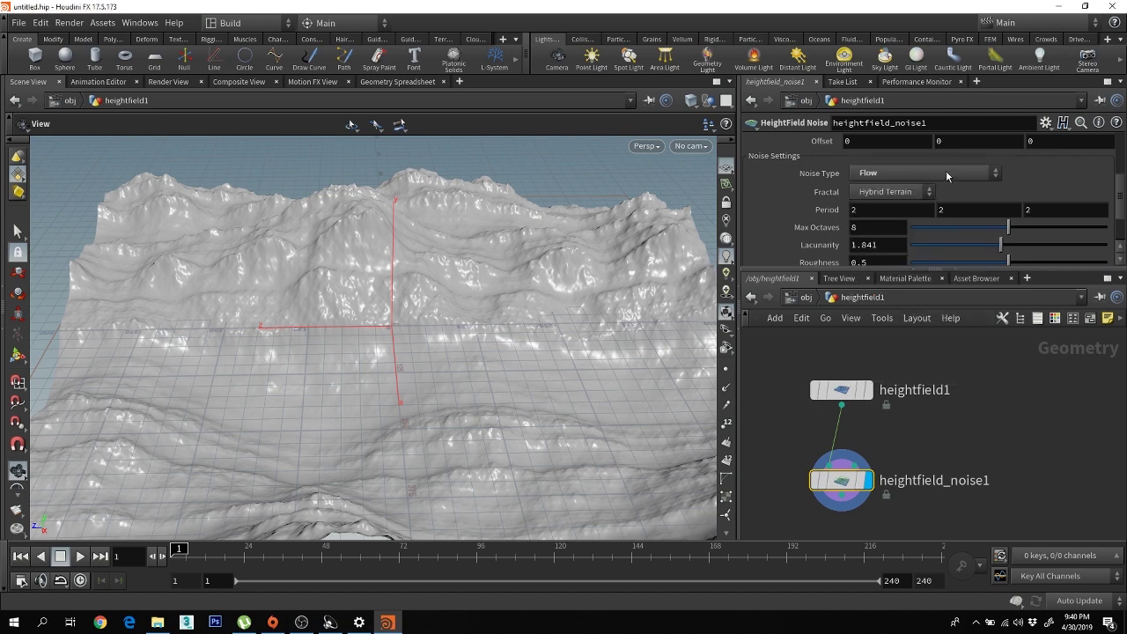
{"action": "left_click", "coordinate": [946, 184]}
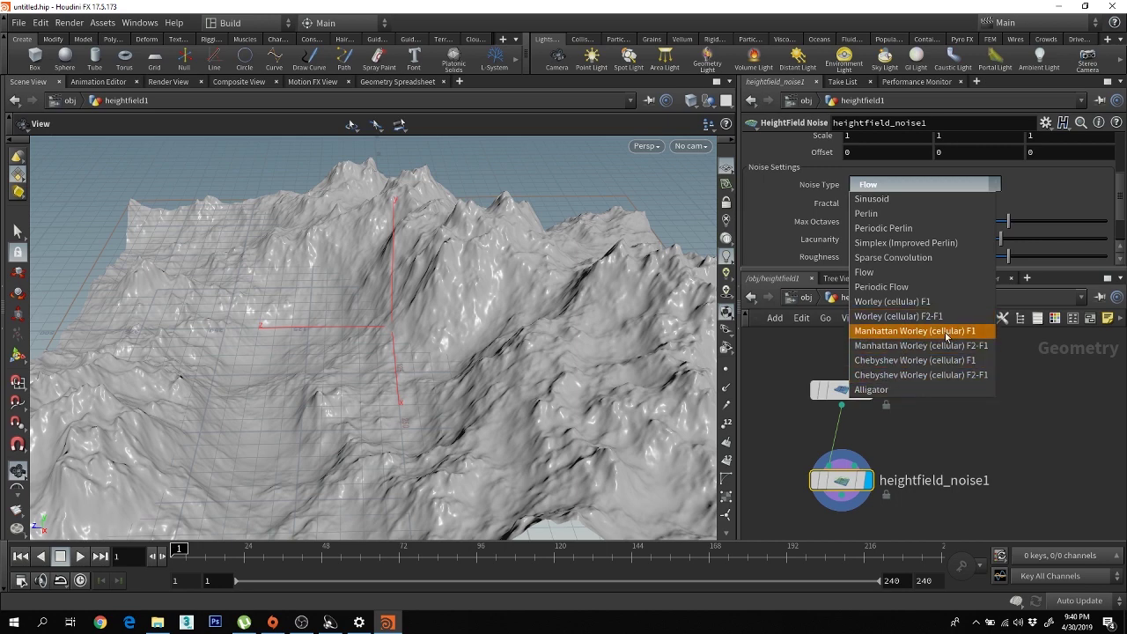
{"action": "left_click", "coordinate": [907, 306]}
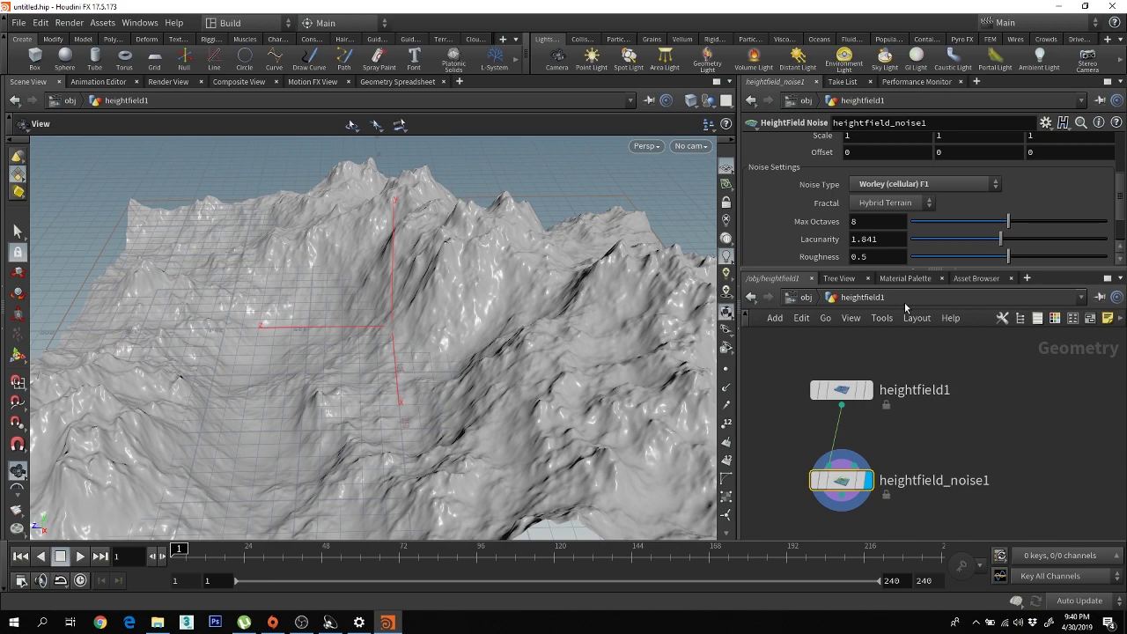
{"action": "left_click_drag", "start_coordinate": [541, 308], "coordinate": [785, 228]}
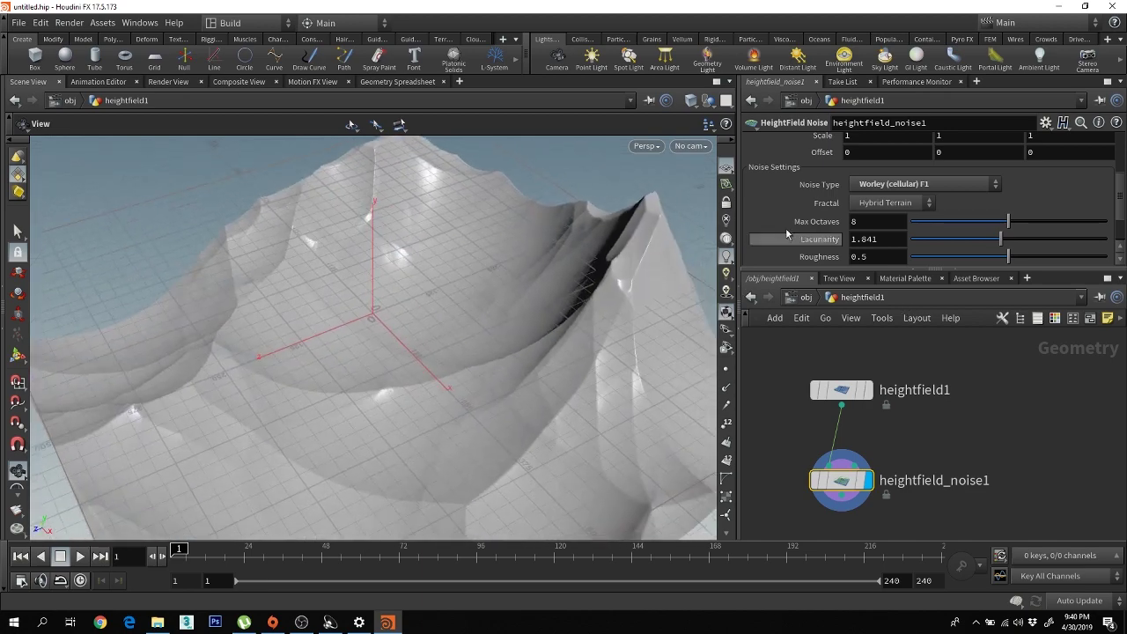
- Try the Worley (cellular) F2-F1, Manhattan Worley (cellular) F1 and Manhattan Worley (cellular) F2-F1 noise types on the terrain
{"action": "left_click", "coordinate": [921, 184]}
{"action": "left_click", "coordinate": [939, 316]}
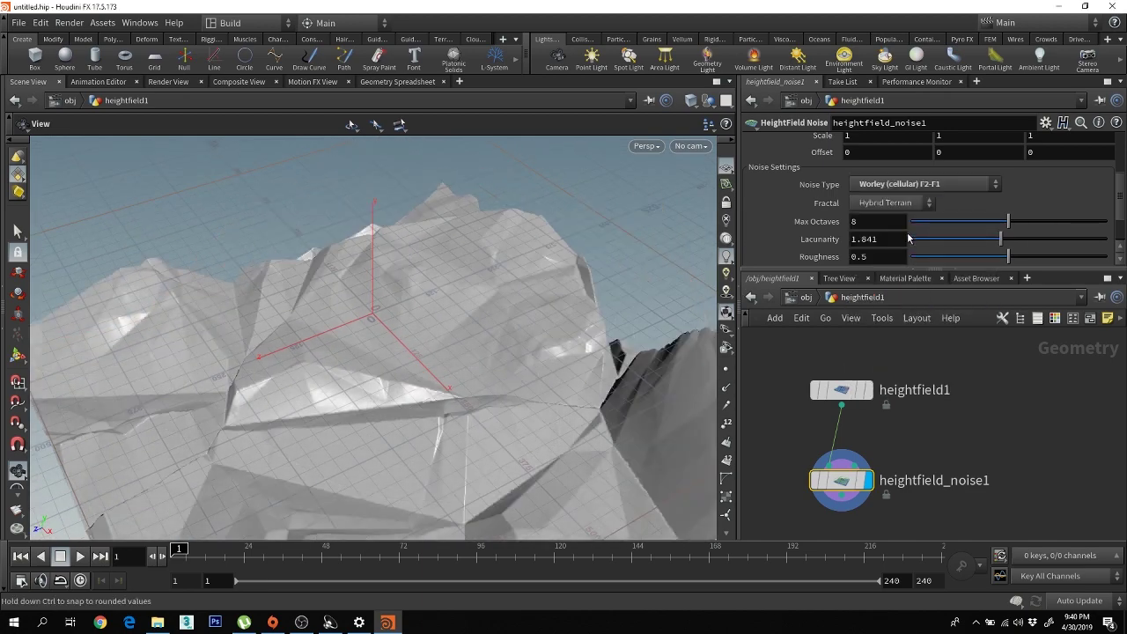
{"action": "left_click", "coordinate": [921, 184]}
{"action": "left_click", "coordinate": [955, 332]}
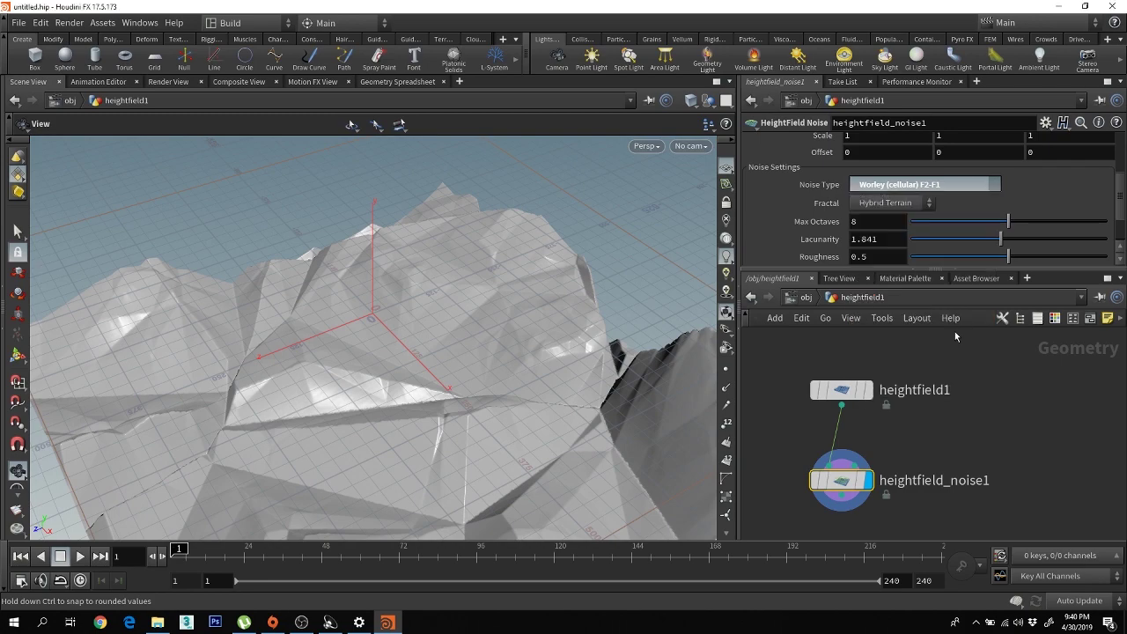
{"action": "left_click", "coordinate": [952, 190]}
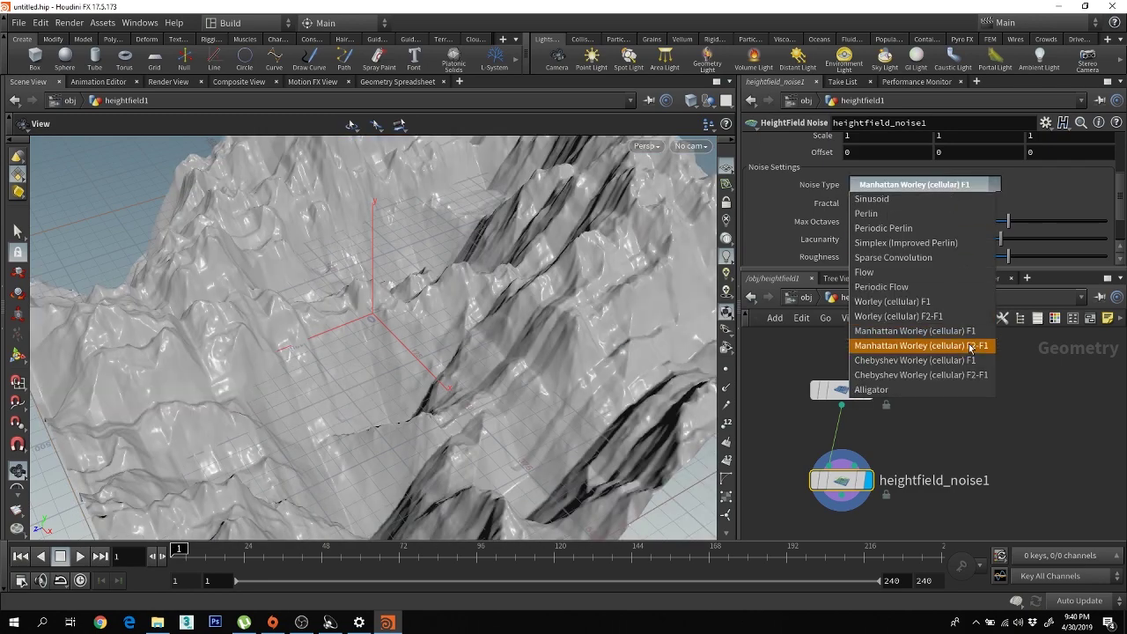
{"action": "left_click", "coordinate": [969, 346]}
{"action": "left_click_drag", "start_coordinate": [503, 324], "coordinate": [576, 375]}
- Try the Chebyshev Worley (cellular) F1 and F2-F1 noise types on the terrain
{"action": "left_click", "coordinate": [957, 186]}
{"action": "left_click", "coordinate": [968, 360]}
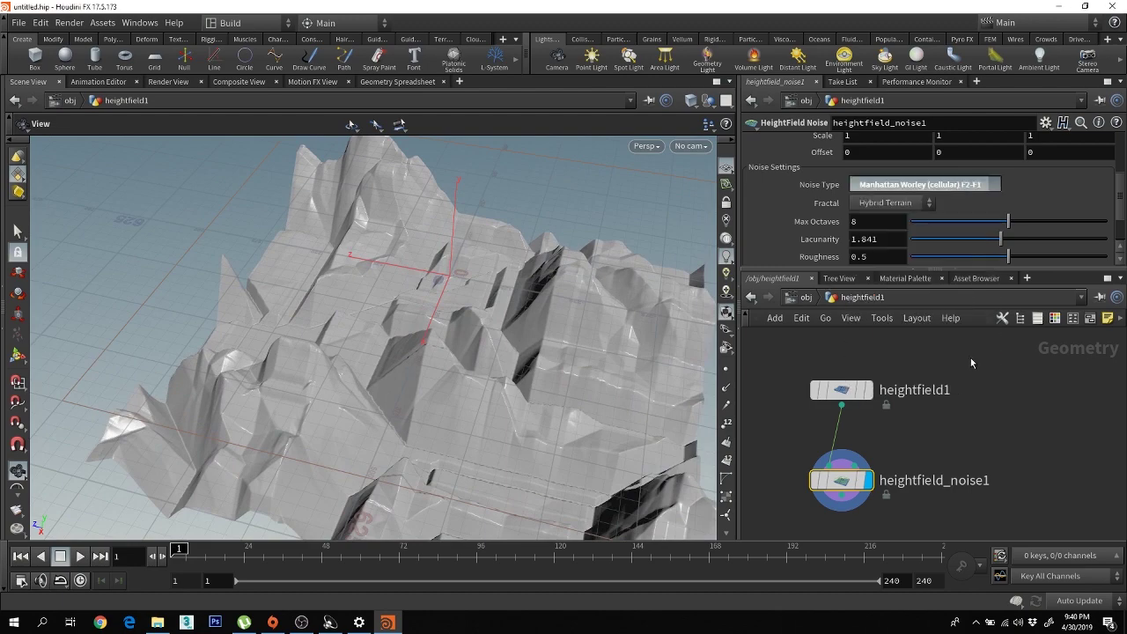
{"action": "left_click", "coordinate": [946, 186]}
{"action": "left_click", "coordinate": [967, 374]}
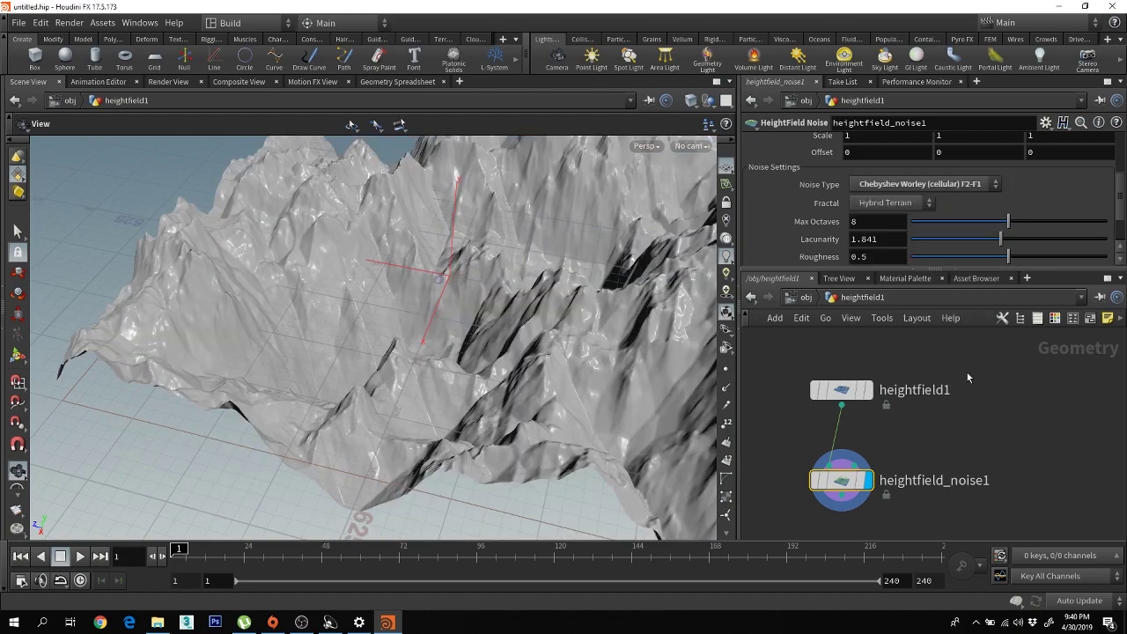
- Compare the Manhattan Worley (cellular) F1 and F2-F1 noise types by switching between them on the terrain
{"action": "left_click", "coordinate": [959, 184]}
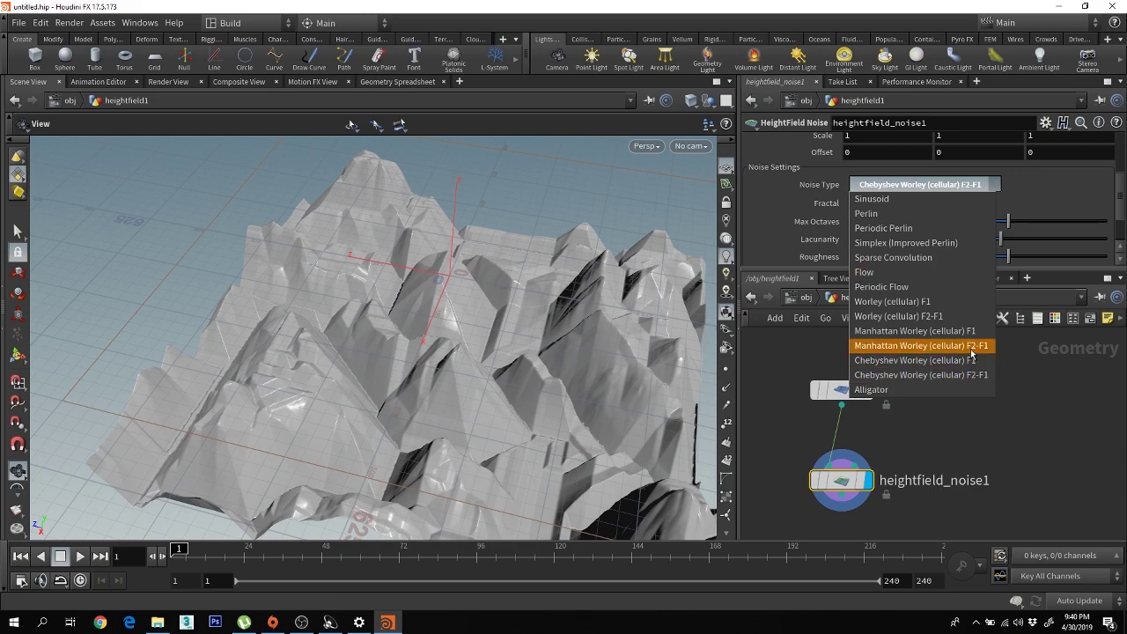
{"action": "left_click", "coordinate": [973, 333]}
{"action": "left_click", "coordinate": [945, 184]}
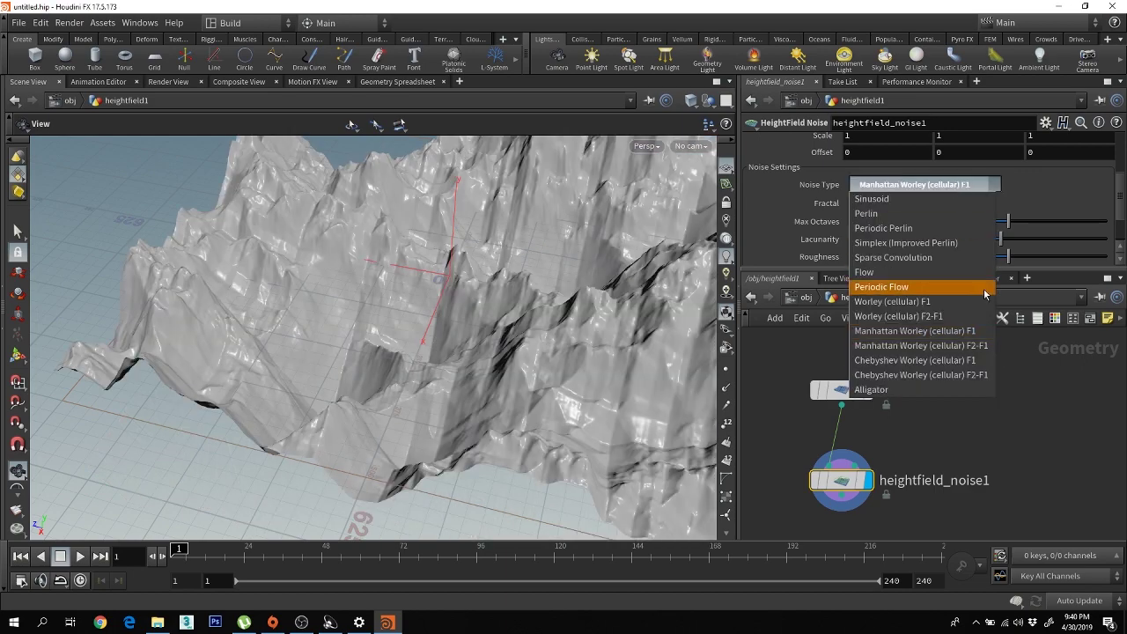
{"action": "left_click", "coordinate": [980, 347]}
{"action": "left_click_drag", "start_coordinate": [587, 301], "coordinate": [528, 388]}
{"action": "left_click", "coordinate": [970, 184]}
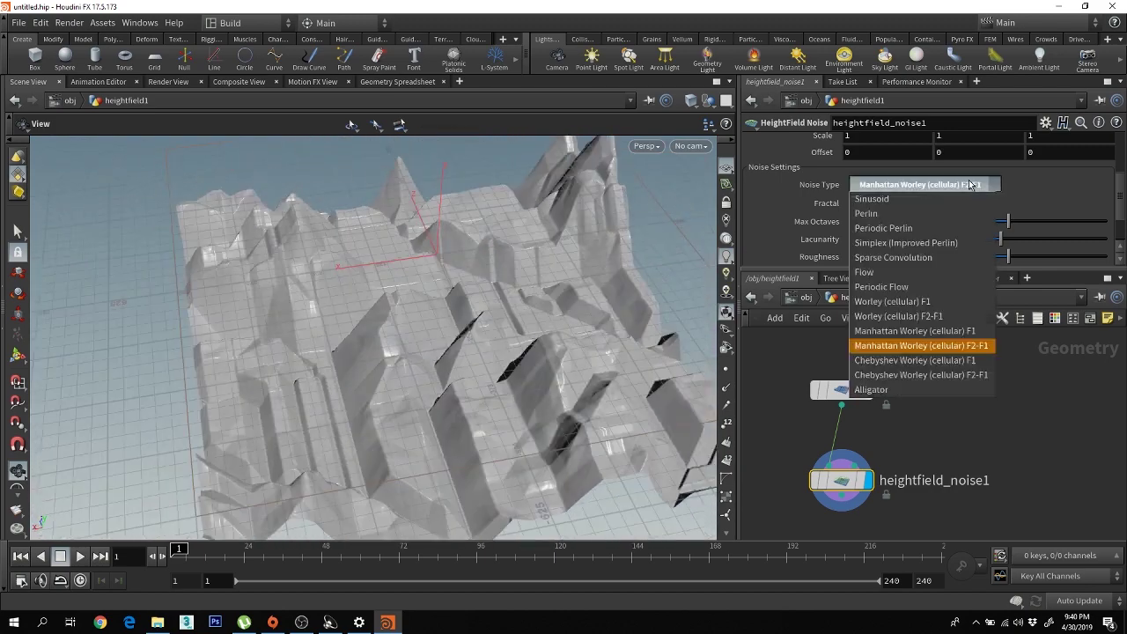
{"action": "left_click", "coordinate": [916, 331]}
{"action": "left_click_drag", "start_coordinate": [558, 322], "coordinate": [581, 270]}
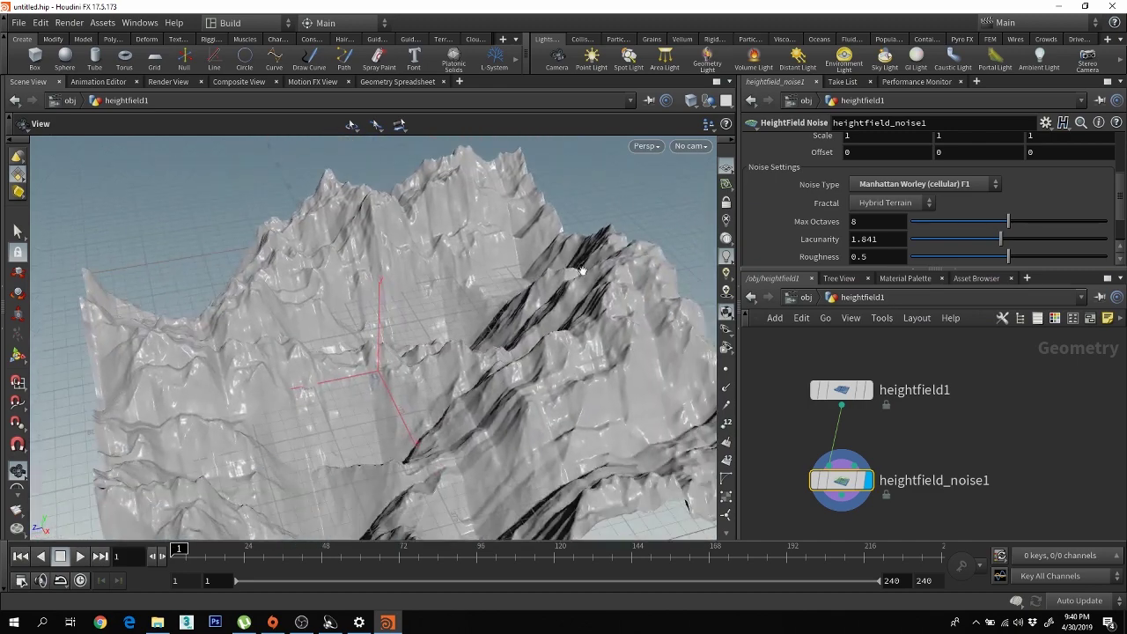
- Set the noise type of the HeightField Noise node to Manhattan Worley (cellular) F2-F1
{"action": "left_click", "coordinate": [965, 185]}
{"action": "left_click", "coordinate": [907, 345]}
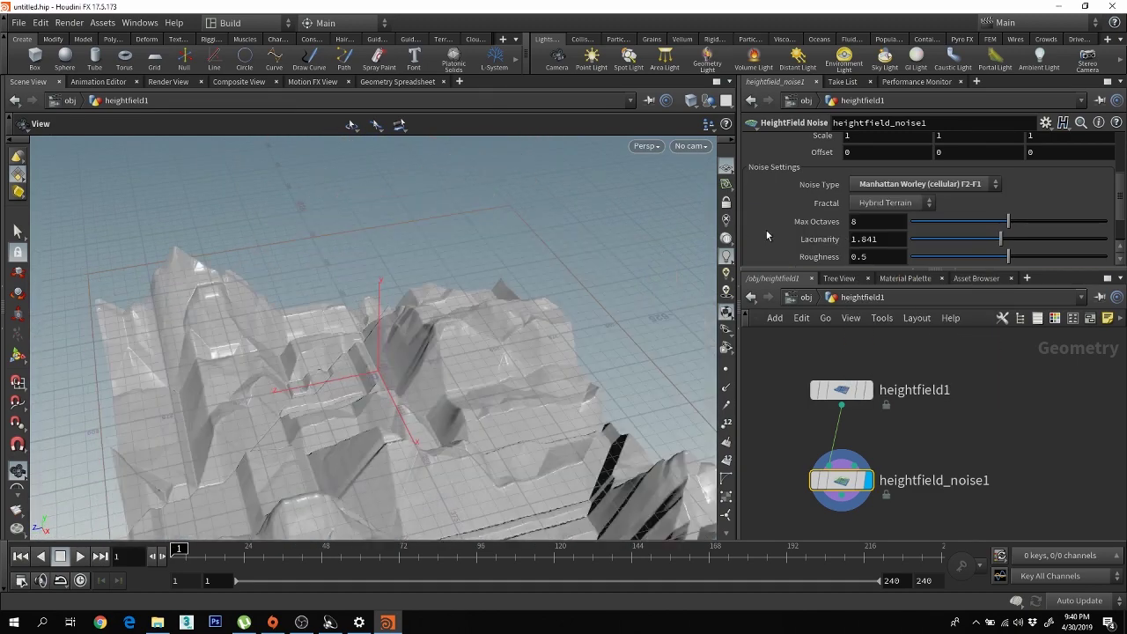
{"action": "left_click_drag", "start_coordinate": [530, 281], "coordinate": [525, 244]}
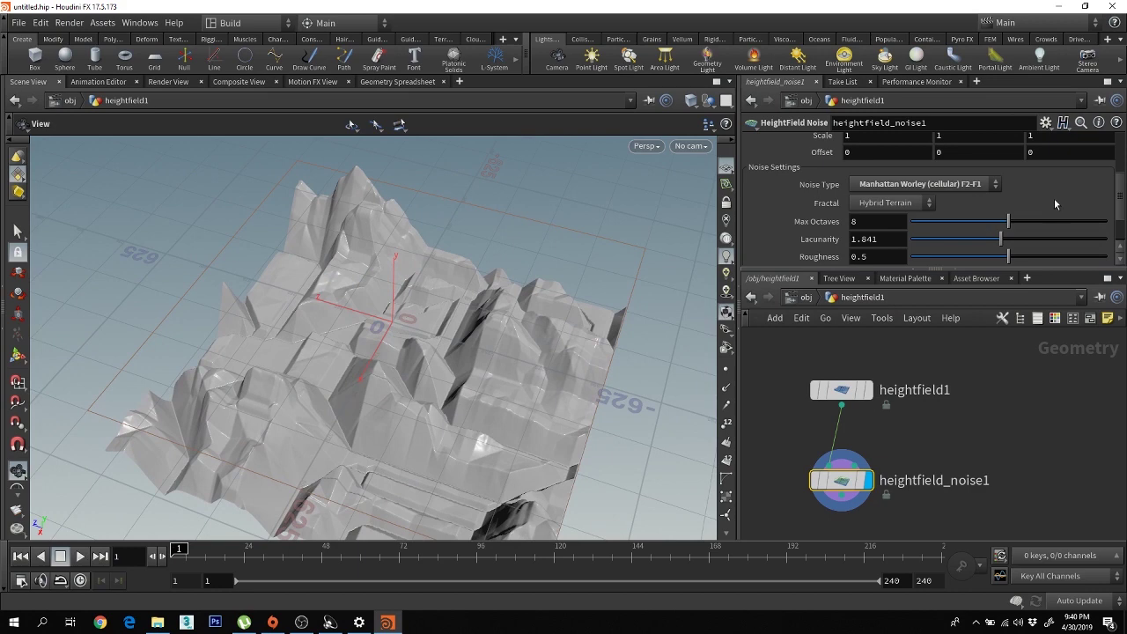
- Set the HeightField Noise node's amplitude to 147 and element size to 599
{"action": "scroll", "coordinate": [1056, 204], "scroll_direction": "up", "scroll_amount": 3}
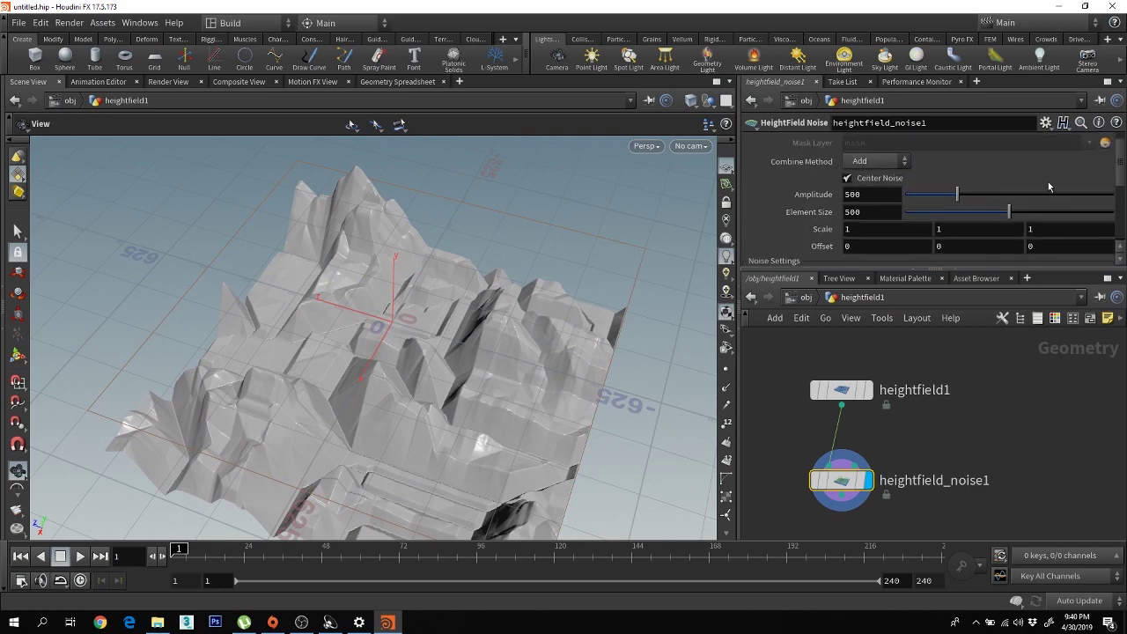
{"action": "scroll", "coordinate": [1049, 183], "scroll_direction": "down", "scroll_amount": 1}
{"action": "scroll", "coordinate": [1049, 183], "scroll_direction": "up", "scroll_amount": 1}
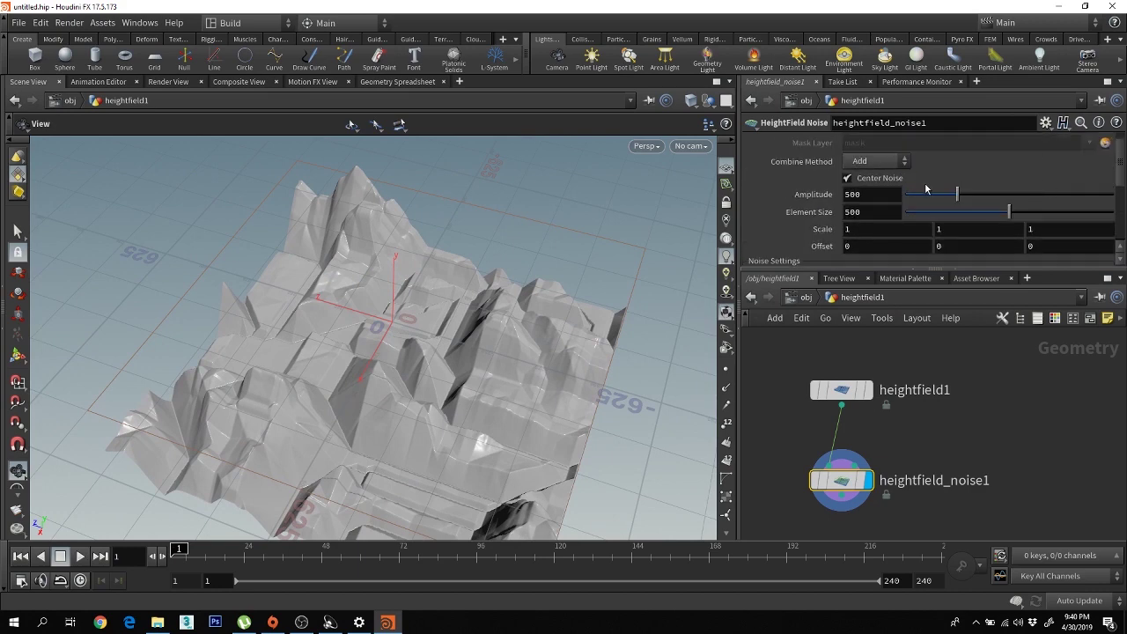
{"action": "left_click", "coordinate": [880, 179]}
{"action": "left_click_drag", "start_coordinate": [956, 194], "coordinate": [922, 206]}
{"action": "left_click_drag", "start_coordinate": [1009, 219], "coordinate": [1032, 225]}
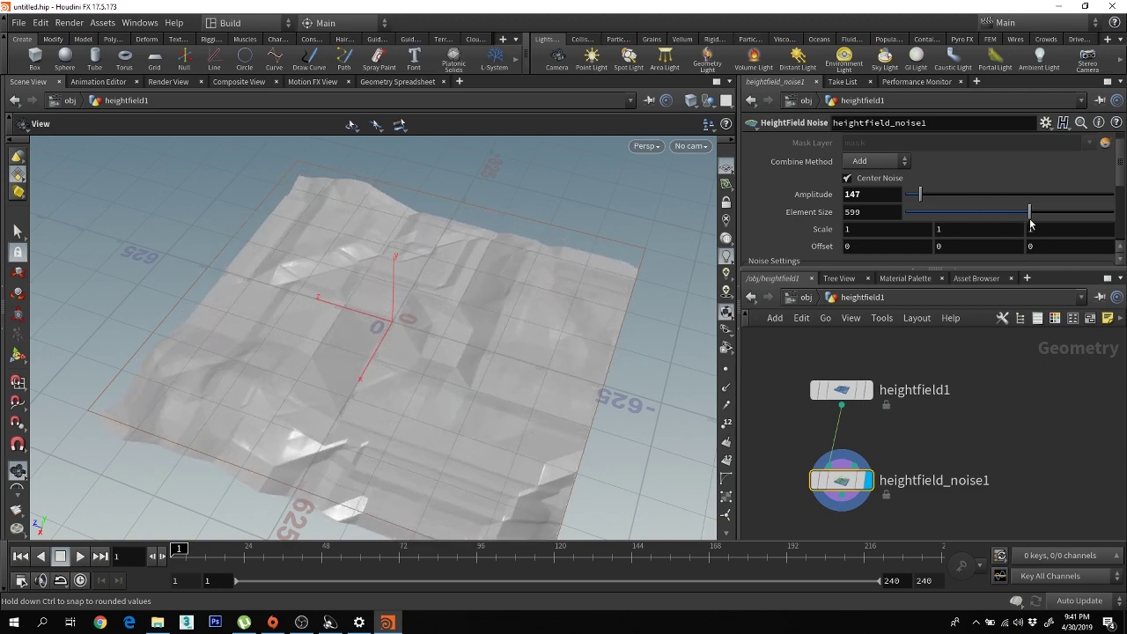
- Hide the viewport's reference grid so the terrain surface can be inspected without it
{"action": "left_click_drag", "start_coordinate": [458, 255], "coordinate": [569, 333]}
{"action": "left_click", "coordinate": [726, 168]}
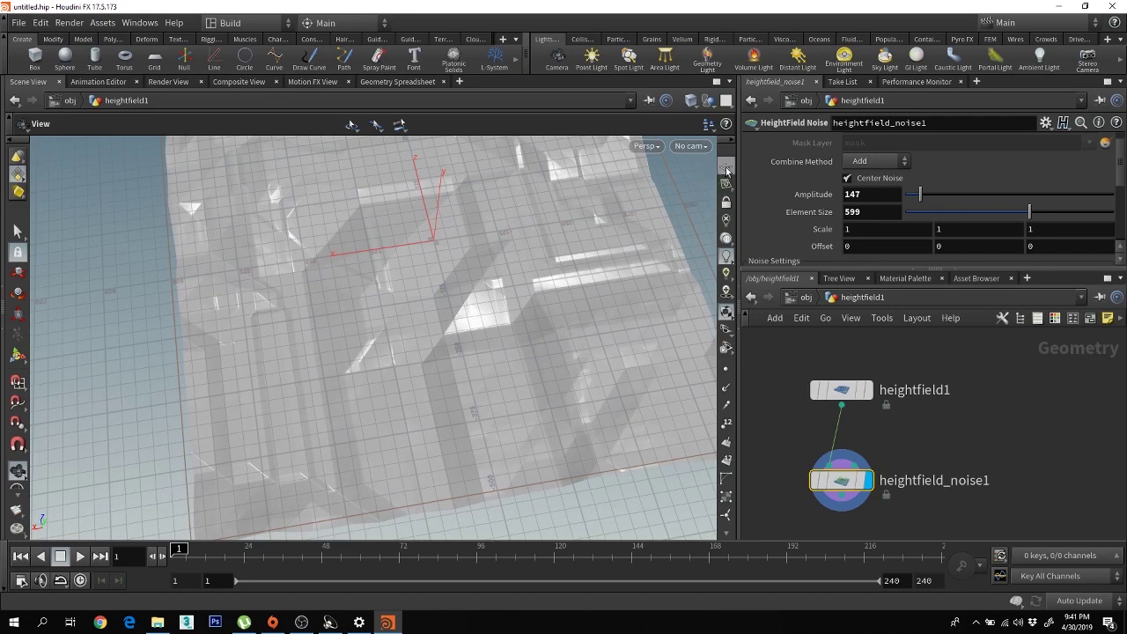
{"action": "left_click_drag", "start_coordinate": [546, 274], "coordinate": [591, 305]}
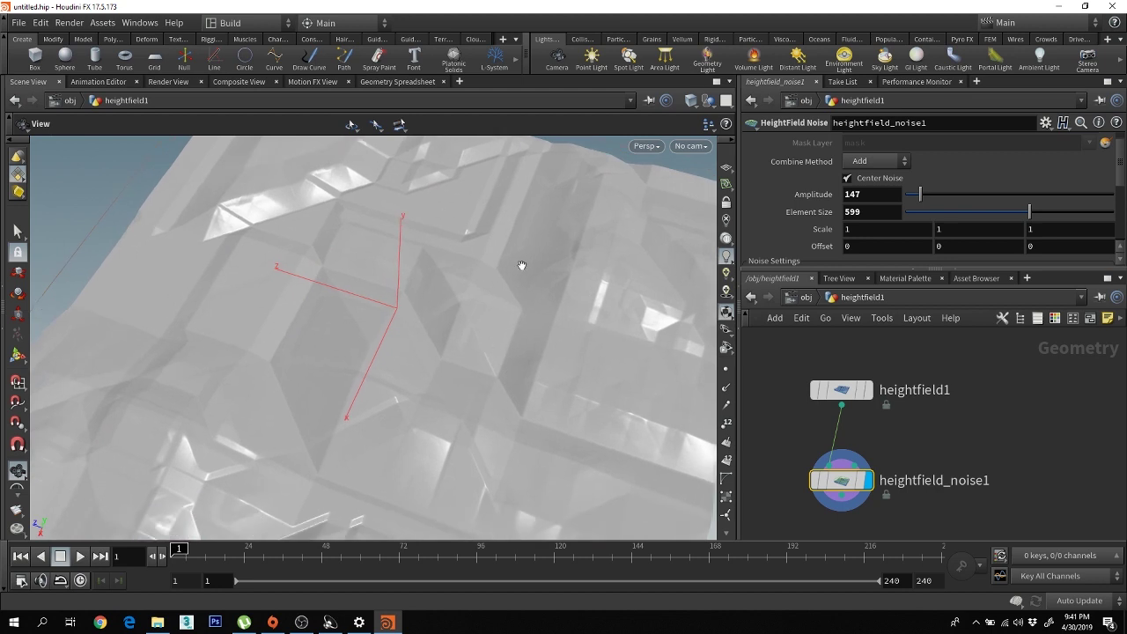
{"action": "right_click_drag", "start_coordinate": [527, 328], "coordinate": [471, 297]}
{"action": "left_click_drag", "start_coordinate": [470, 297], "coordinate": [458, 279]}
{"action": "middle_click_drag", "start_coordinate": [458, 279], "coordinate": [444, 272]}
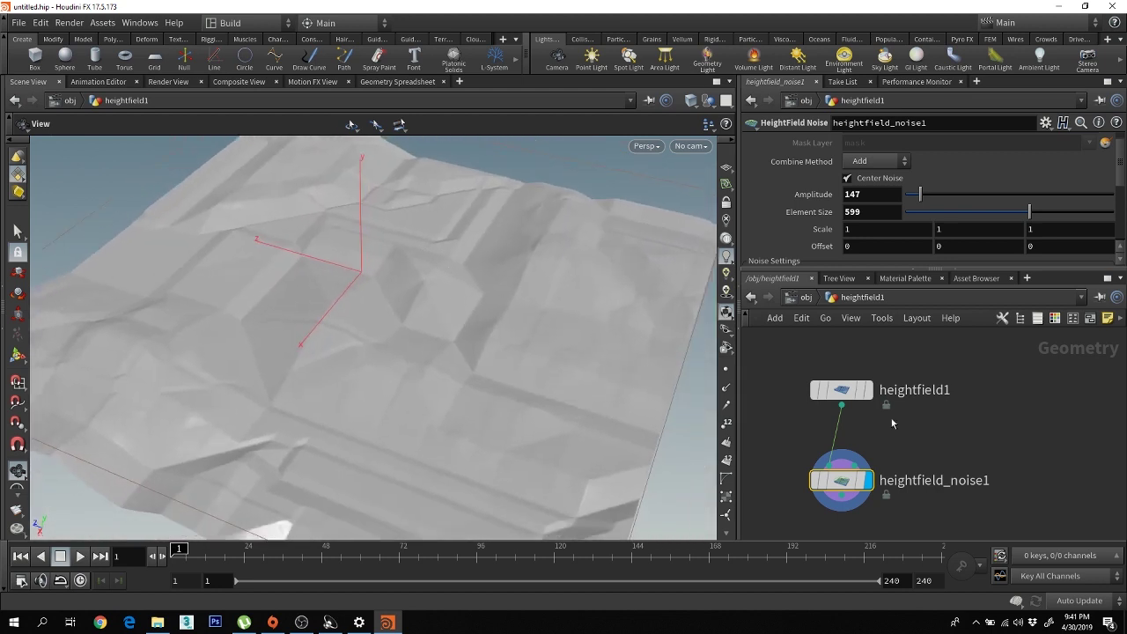
- Add a HeightField Distort by Noise node connected below heightfield_noise1 and display its result
{"action": "middle_click_drag", "start_coordinate": [968, 487], "coordinate": [929, 410]}
{"action": "scroll", "coordinate": [929, 414], "scroll_direction": "down", "scroll_amount": 2}
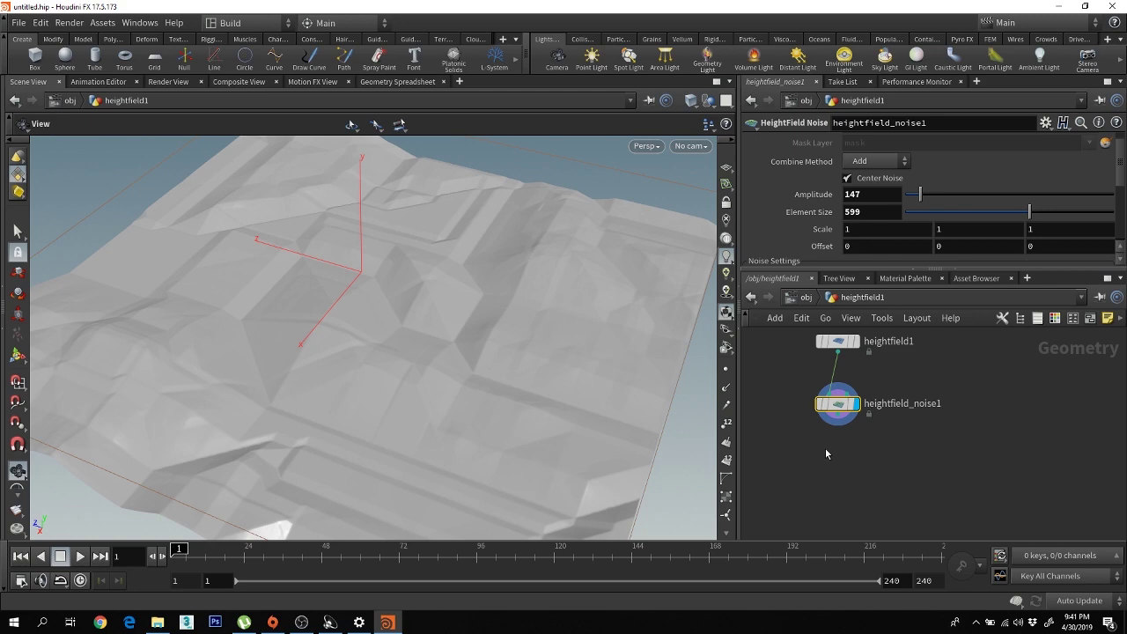
{"action": "key", "text": "Delete"}
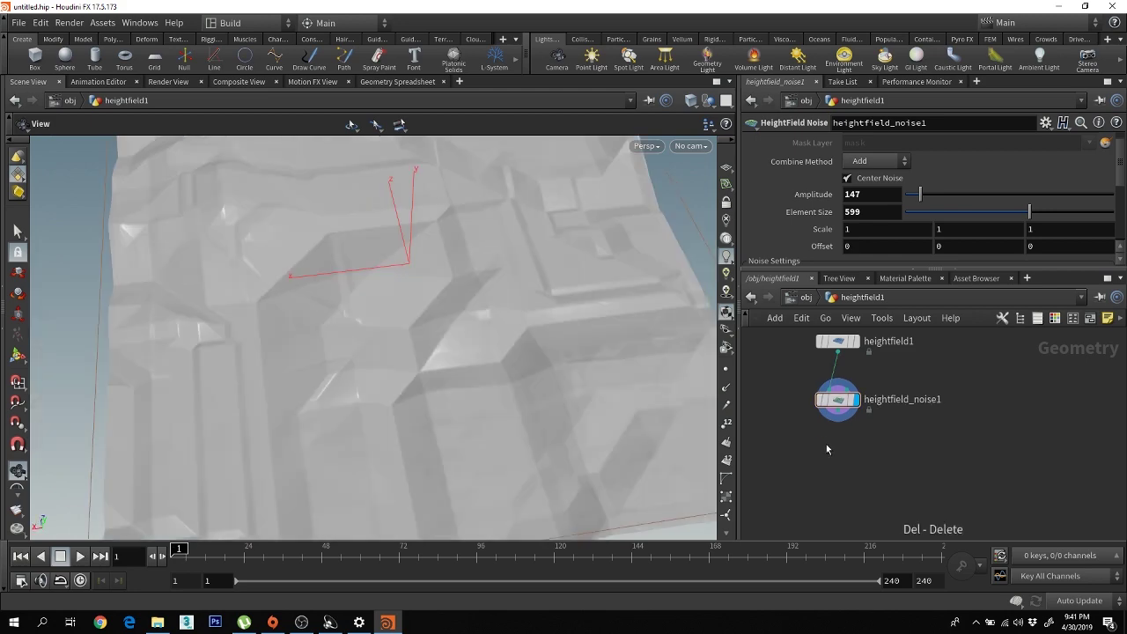
{"action": "key", "text": "Tab"}
{"action": "type", "text": "hf di"}
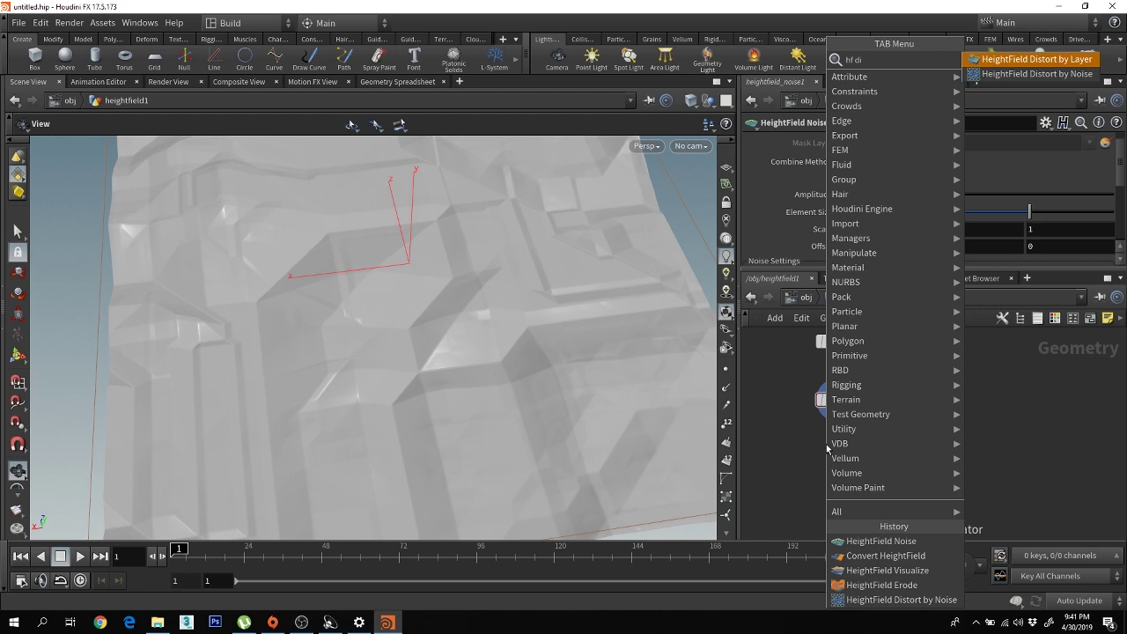
{"action": "key", "text": "Down"}
{"action": "key", "text": "Return"}
{"action": "left_click", "coordinate": [828, 446]}
{"action": "left_click_drag", "start_coordinate": [840, 447], "coordinate": [825, 466]}
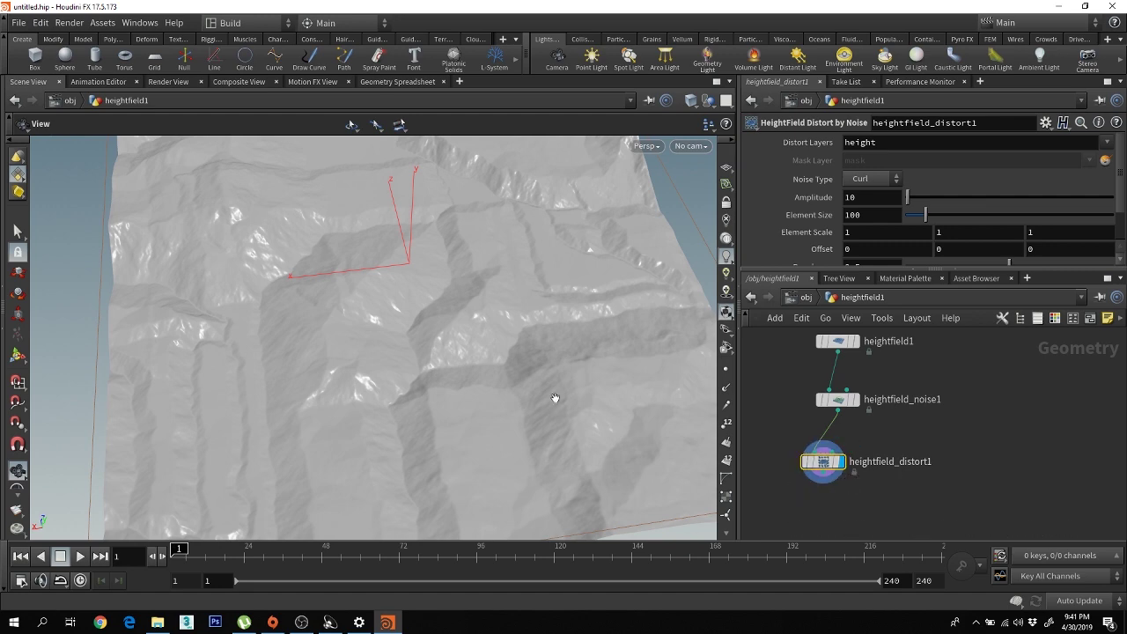
- Set the HeightField Distort by Noise node's element size to 88 and roughness to 0.63
{"action": "left_click_drag", "start_coordinate": [555, 398], "coordinate": [473, 428]}
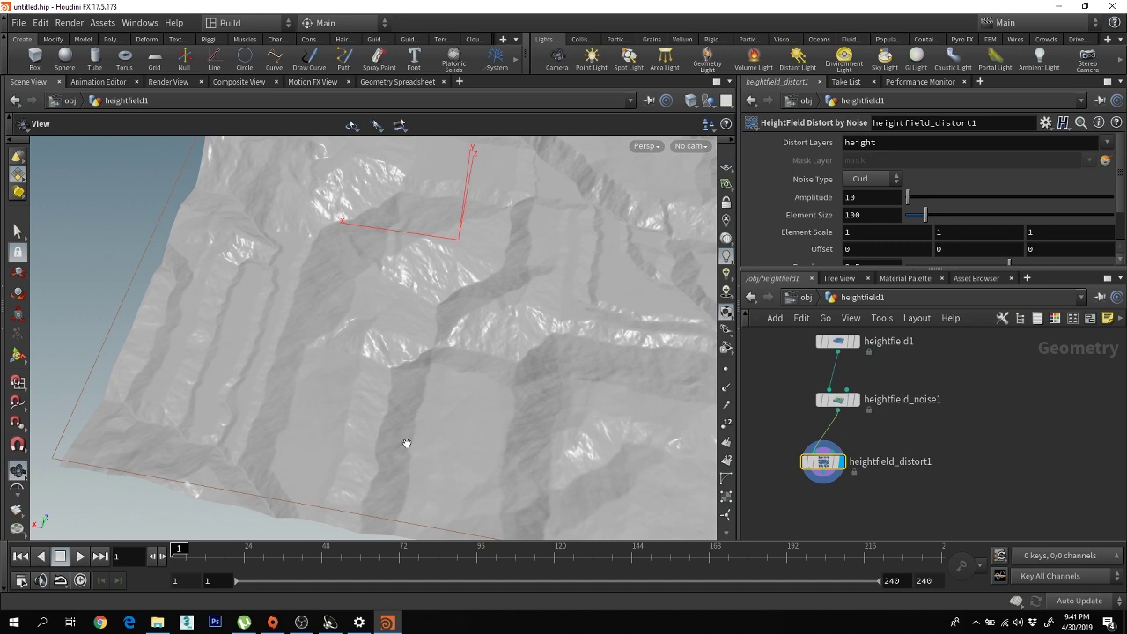
{"action": "left_click_drag", "start_coordinate": [551, 422], "coordinate": [520, 414]}
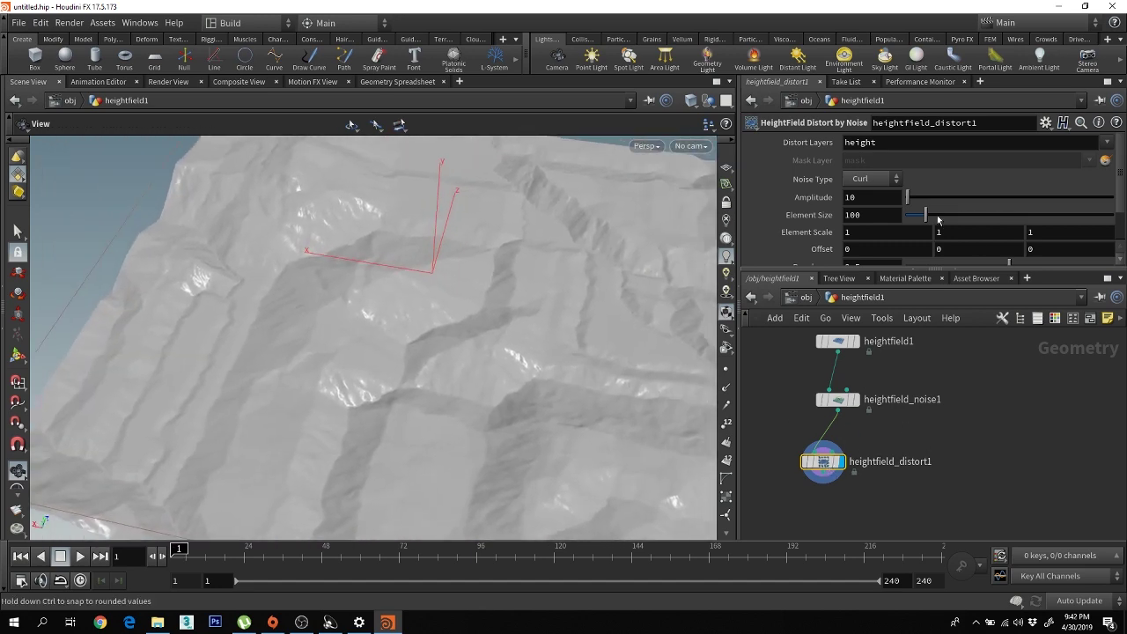
{"action": "mouse_move", "coordinate": [932, 220]}
{"action": "left_mouse_down"}
{"action": "mouse_move", "coordinate": [997, 218]}
{"action": "mouse_move", "coordinate": [924, 225]}
{"action": "left_mouse_up"}
{"action": "scroll", "coordinate": [980, 226], "scroll_direction": "down", "scroll_amount": 2}
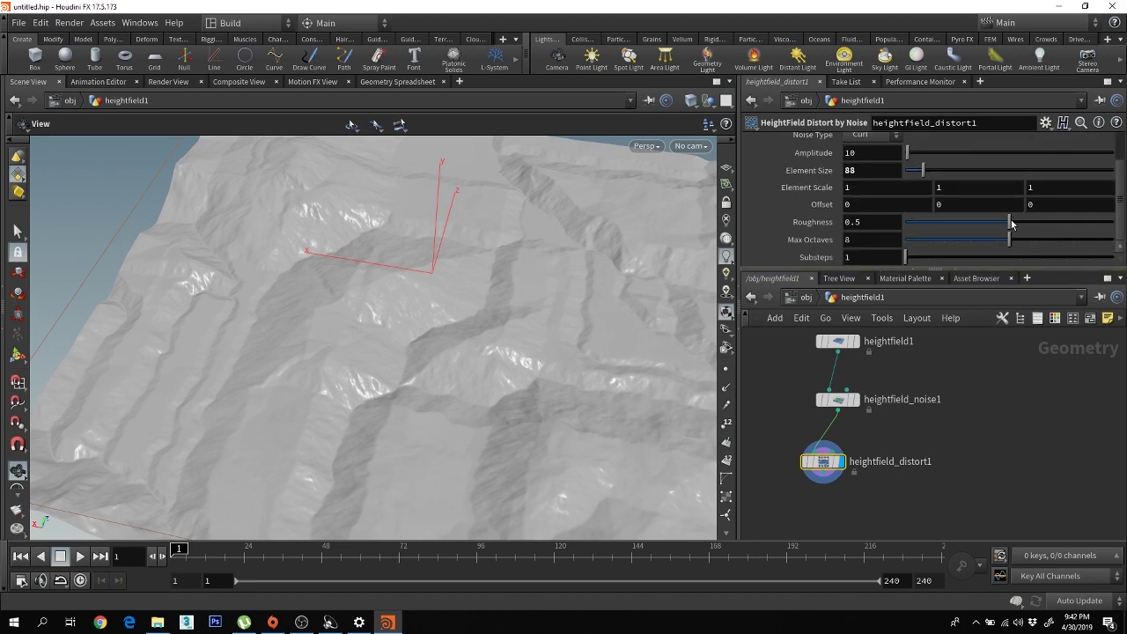
{"action": "left_click_drag", "start_coordinate": [1011, 224], "coordinate": [1037, 228]}
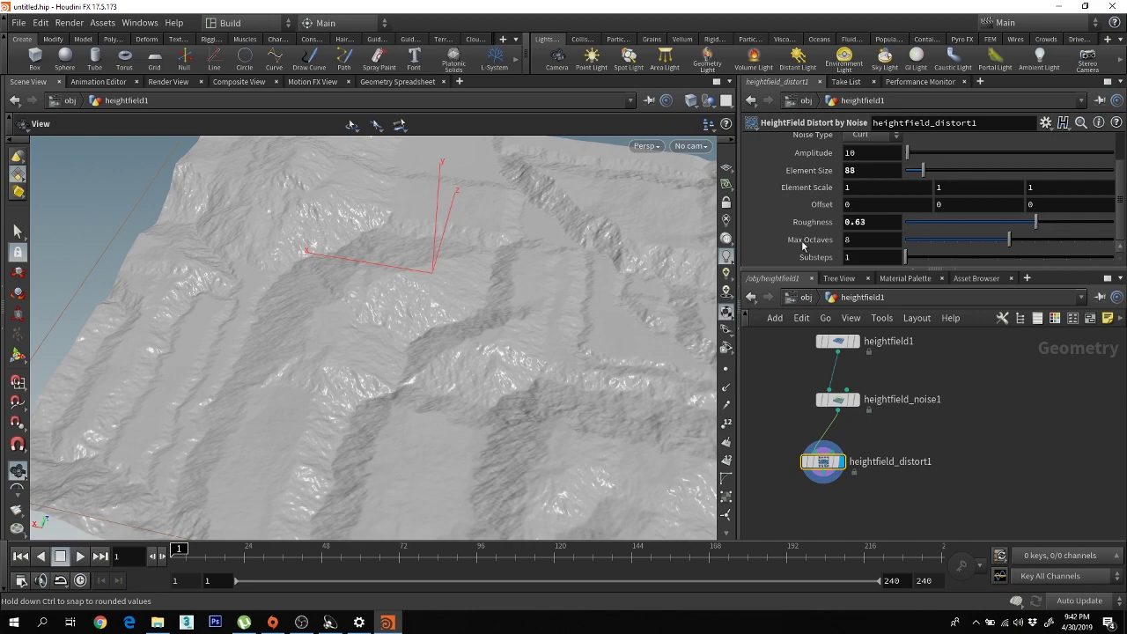
- Raise the distortion's amplitude to 25 and its element size to 203
{"action": "left_click_drag", "start_coordinate": [502, 352], "coordinate": [607, 355]}
{"action": "right_click_drag", "start_coordinate": [607, 355], "coordinate": [496, 352]}
{"action": "left_click_drag", "start_coordinate": [496, 352], "coordinate": [503, 351]}
{"action": "right_click_drag", "start_coordinate": [503, 350], "coordinate": [580, 375]}
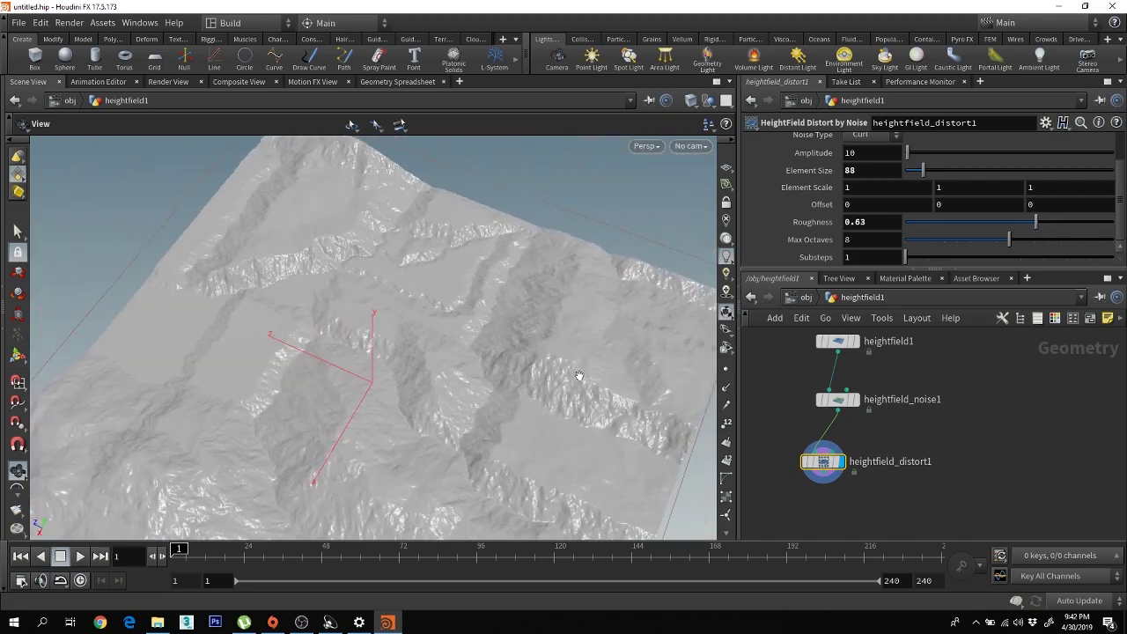
{"action": "left_click_drag", "start_coordinate": [579, 376], "coordinate": [586, 328]}
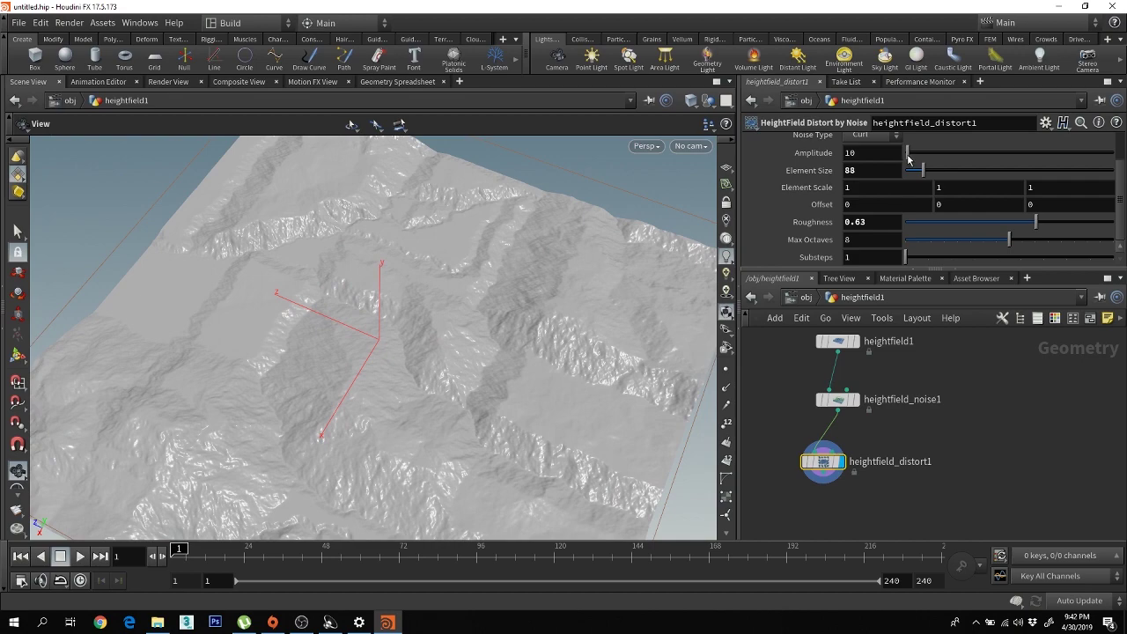
{"action": "left_click_drag", "start_coordinate": [908, 157], "coordinate": [911, 157]}
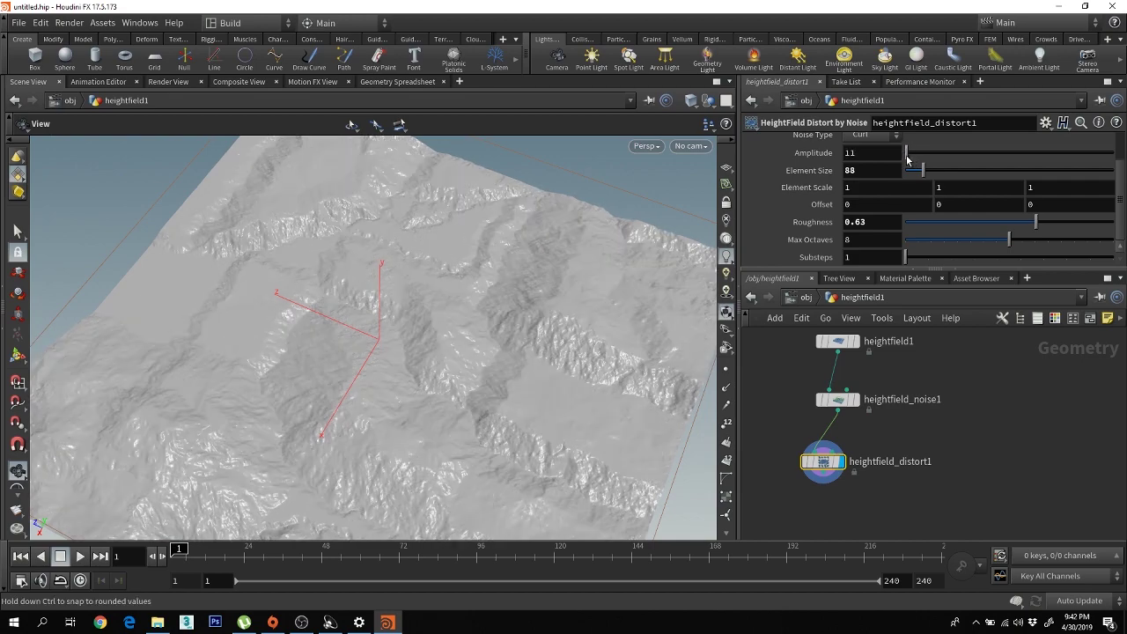
{"action": "mouse_move", "coordinate": [907, 159]}
{"action": "left_mouse_down"}
{"action": "mouse_move", "coordinate": [949, 176]}
{"action": "mouse_move", "coordinate": [911, 157]}
{"action": "left_mouse_up"}
{"action": "left_click_drag", "start_coordinate": [652, 282], "coordinate": [519, 397]}
{"action": "right_click_drag", "start_coordinate": [518, 396], "coordinate": [571, 390]}
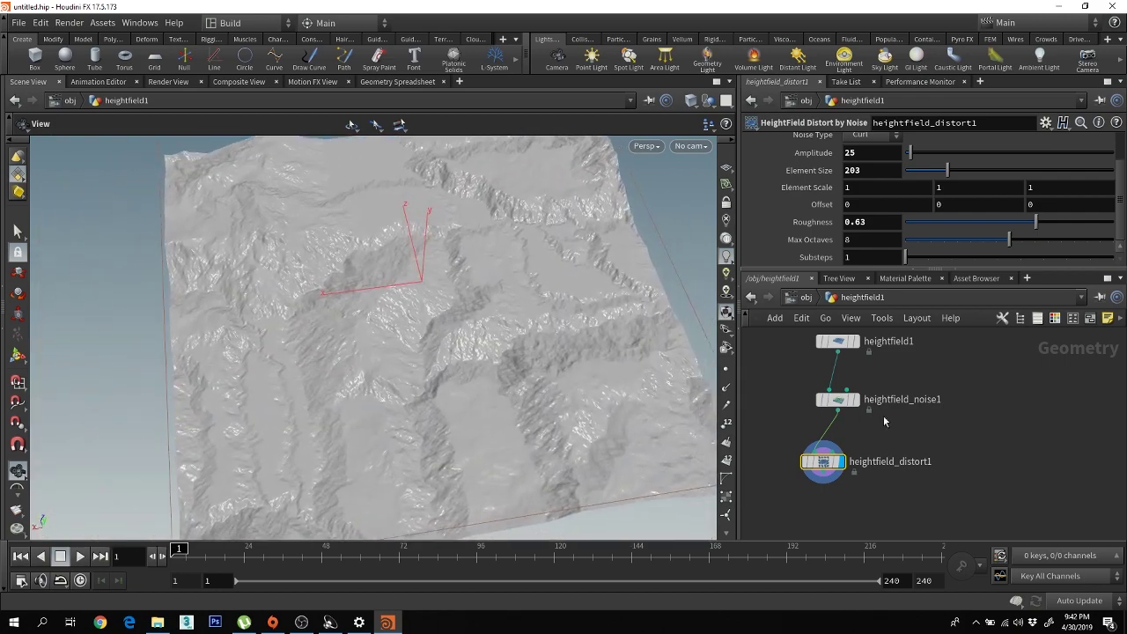
- Change the HeightField Noise node's element size to 912 and its amplitude to 186
{"action": "middle_click_drag", "start_coordinate": [867, 413], "coordinate": [876, 440]}
{"action": "scroll", "coordinate": [875, 440], "scroll_direction": "up", "scroll_amount": 2}
{"action": "left_click", "coordinate": [837, 424]}
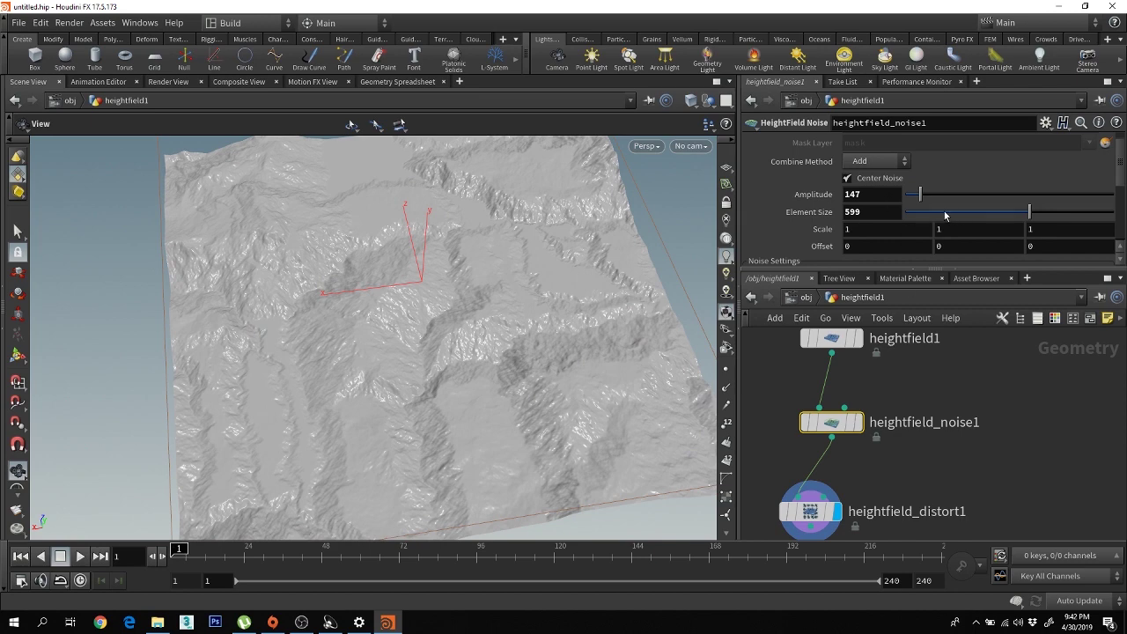
{"action": "left_click_drag", "start_coordinate": [1028, 213], "coordinate": [1095, 218]}
{"action": "left_click_drag", "start_coordinate": [557, 348], "coordinate": [723, 360]}
{"action": "left_click_drag", "start_coordinate": [562, 509], "coordinate": [502, 346]}
{"action": "left_click_drag", "start_coordinate": [921, 196], "coordinate": [925, 196]}
{"action": "left_click_drag", "start_coordinate": [466, 352], "coordinate": [425, 383]}
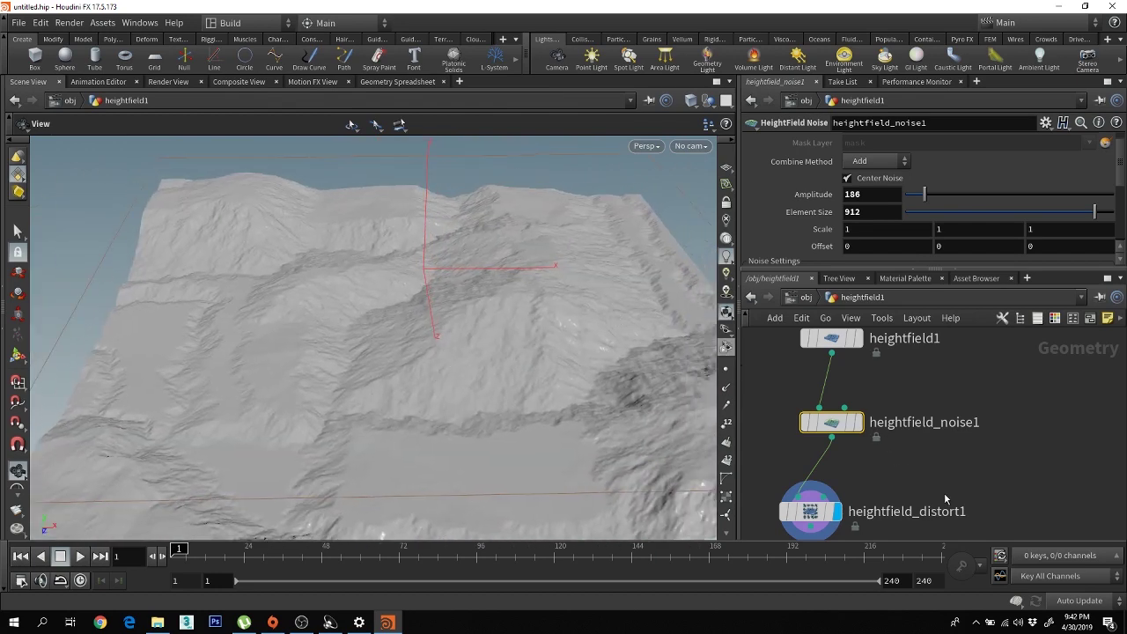
- Add a HeightField Erode node to the heightfield network
{"action": "scroll", "coordinate": [944, 492], "scroll_direction": "down", "scroll_amount": 4}
{"action": "mouse_move", "coordinate": [841, 443]}
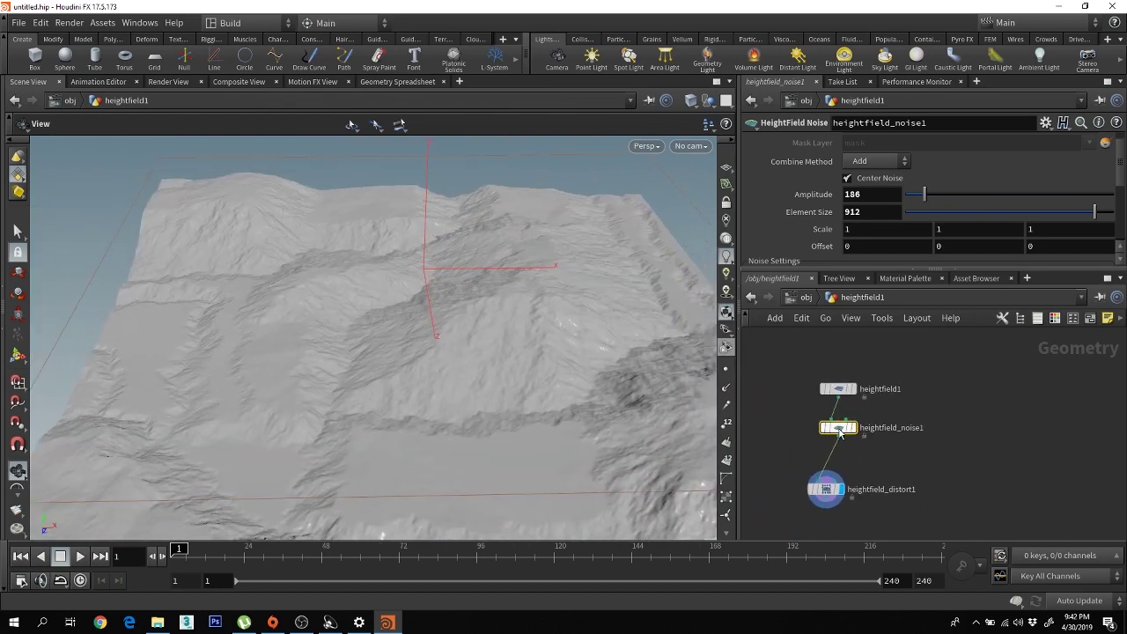
{"action": "scroll", "coordinate": [836, 441], "scroll_direction": "up", "scroll_amount": 3}
{"action": "scroll", "coordinate": [845, 444], "scroll_direction": "up", "scroll_amount": 3}
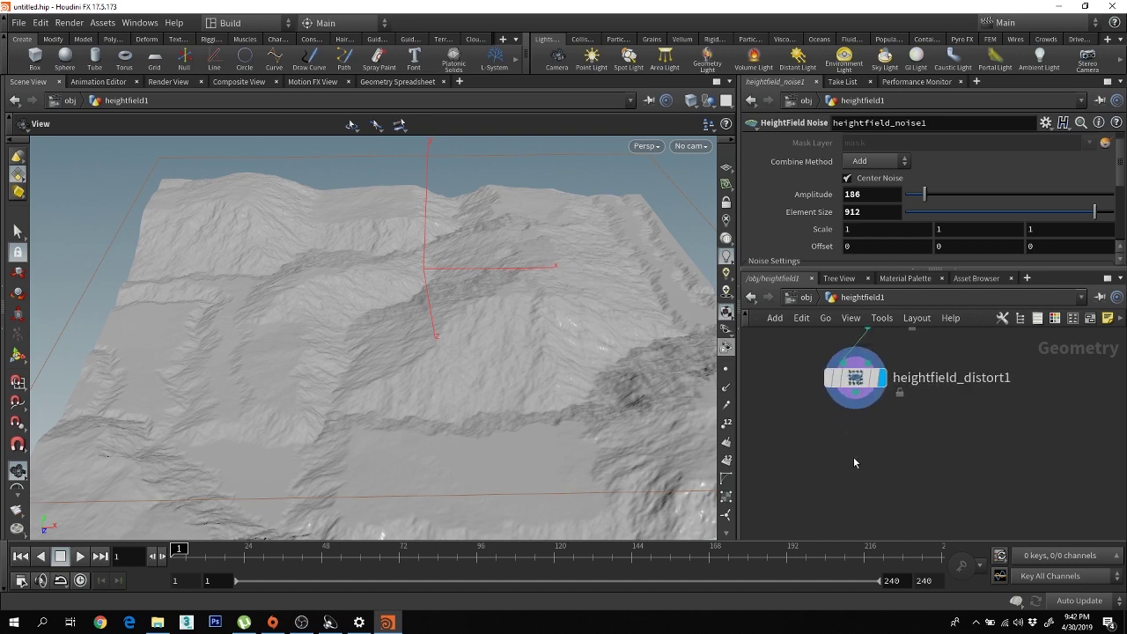
{"action": "mouse_move", "coordinate": [854, 458]}
{"action": "middle_mouse_down"}
{"action": "mouse_move", "coordinate": [841, 484]}
{"action": "mouse_move", "coordinate": [841, 466]}
{"action": "middle_mouse_up"}
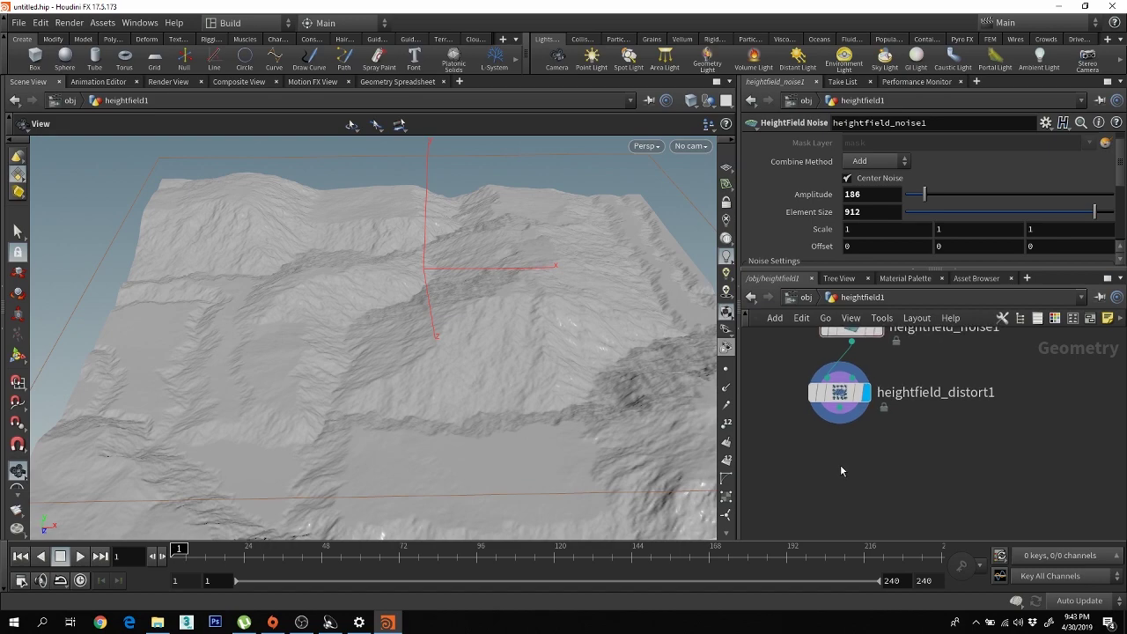
{"action": "key", "text": "h"}
{"action": "key", "text": "Tab"}
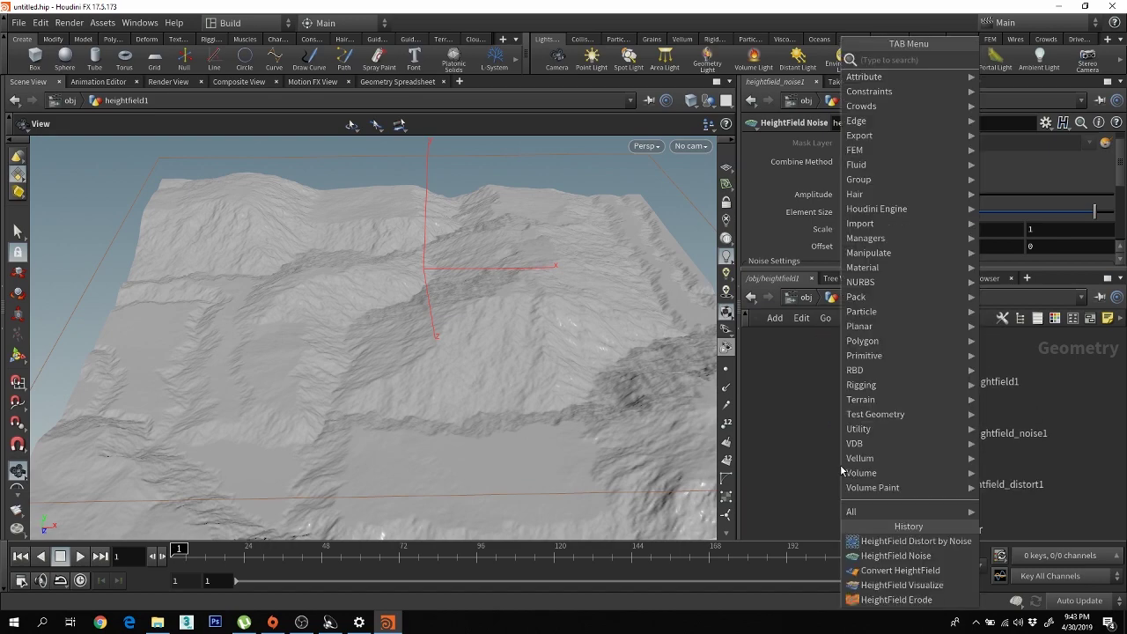
{"action": "type", "text": "hf er"}
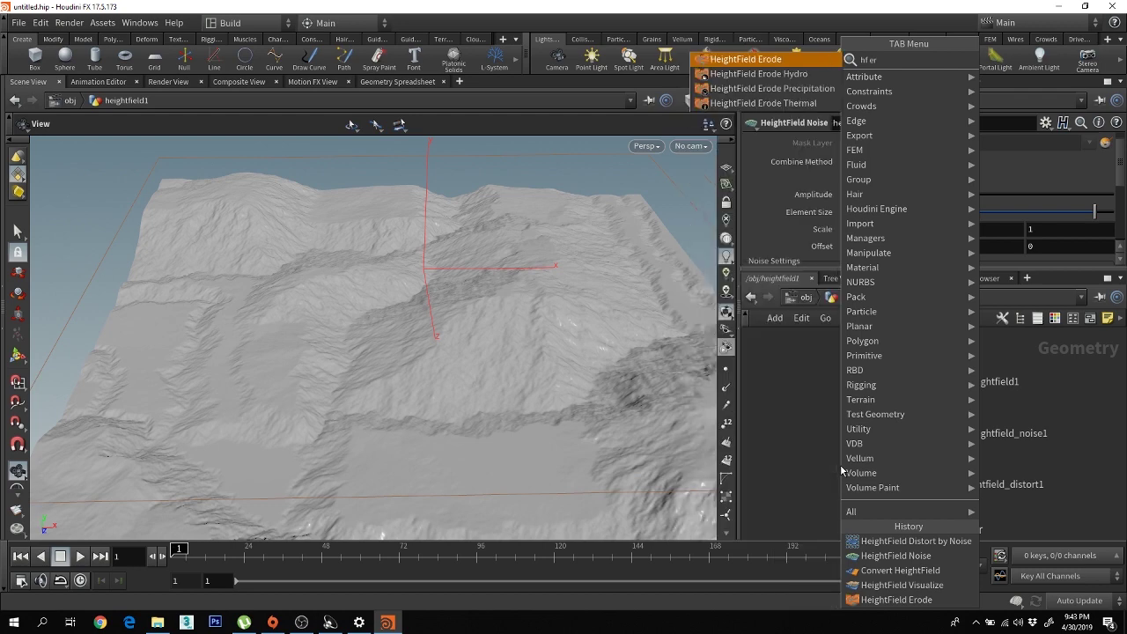
{"action": "type", "text": "o"}
{"action": "key", "text": "Return"}
{"action": "left_click", "coordinate": [900, 438]}
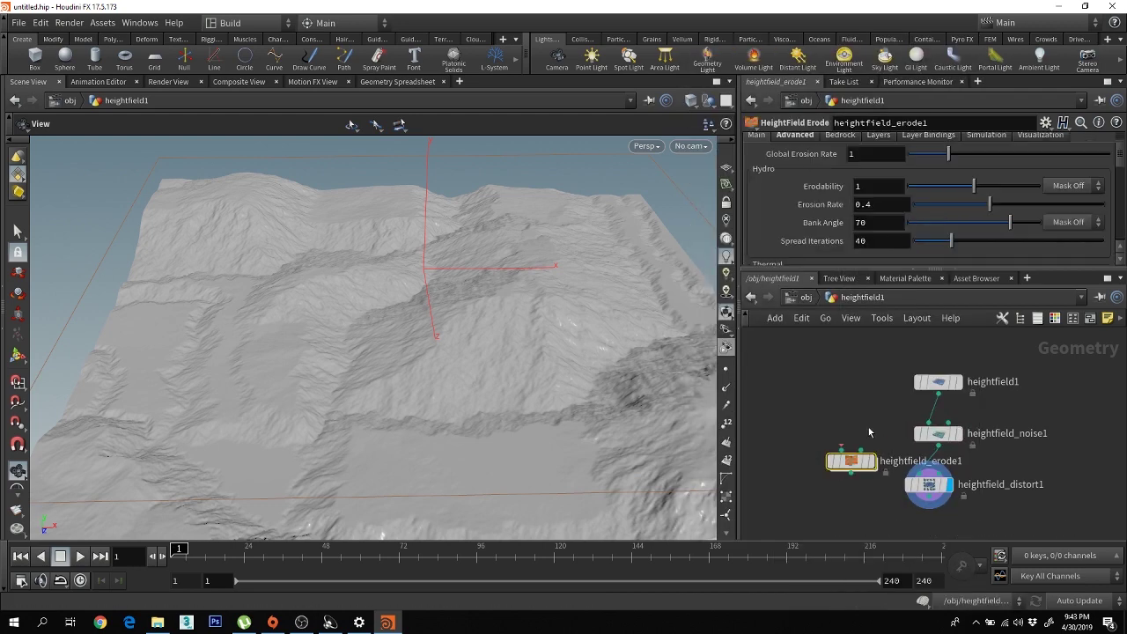
- Place heightfield_erode1 below heightfield_distort1, connect the distort output to its first input and display the eroded terrain
{"action": "middle_click_drag", "start_coordinate": [868, 429], "coordinate": [818, 363]}
{"action": "left_click_drag", "start_coordinate": [799, 398], "coordinate": [879, 470]}
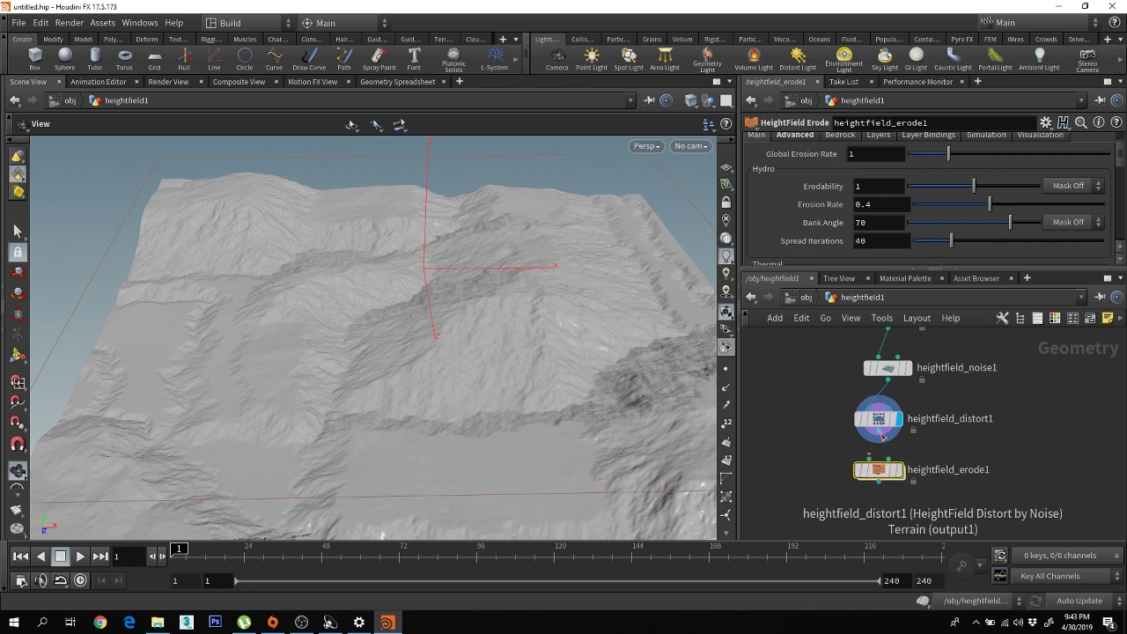
{"action": "middle_click_drag", "start_coordinate": [1018, 448], "coordinate": [1003, 421]}
{"action": "left_click_drag", "start_coordinate": [884, 447], "coordinate": [894, 463]}
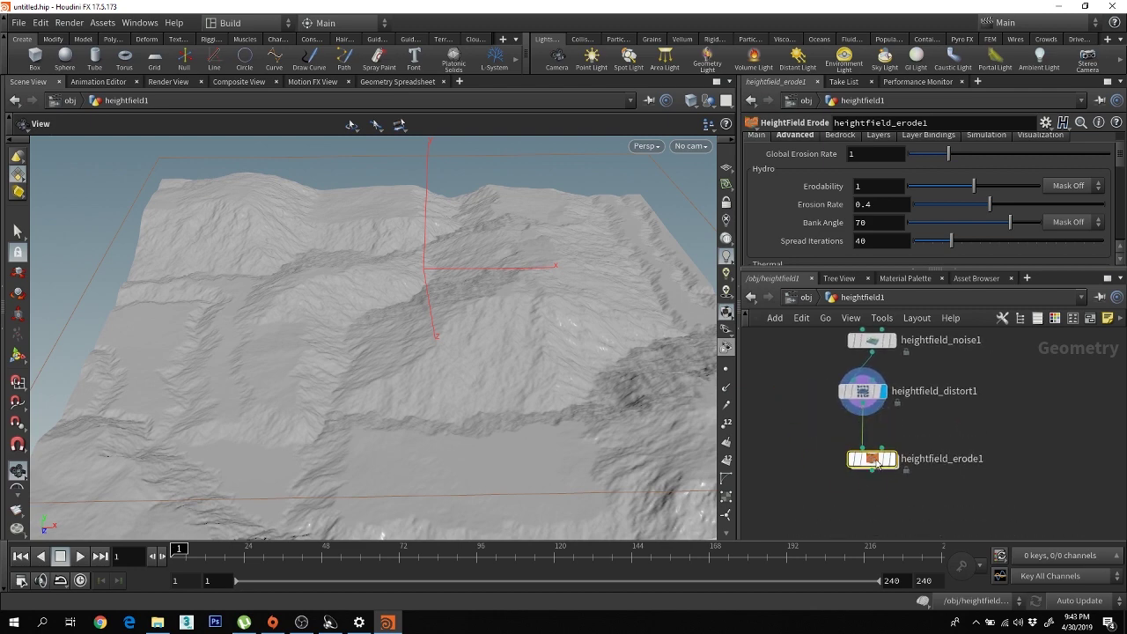
{"action": "left_click", "coordinate": [895, 462]}
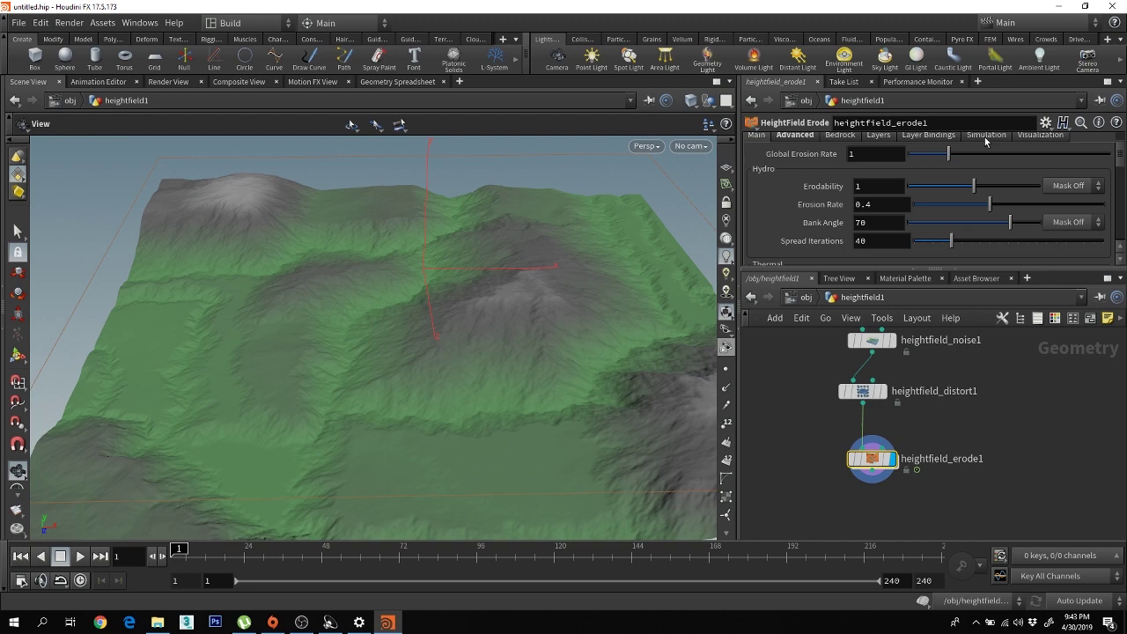
- Compute the elevation range in the HeightField Erode node's visualization settings and turn its visualization off
{"action": "scroll", "coordinate": [1032, 171], "scroll_direction": "up", "scroll_amount": 3}
{"action": "left_click", "coordinate": [1041, 173]}
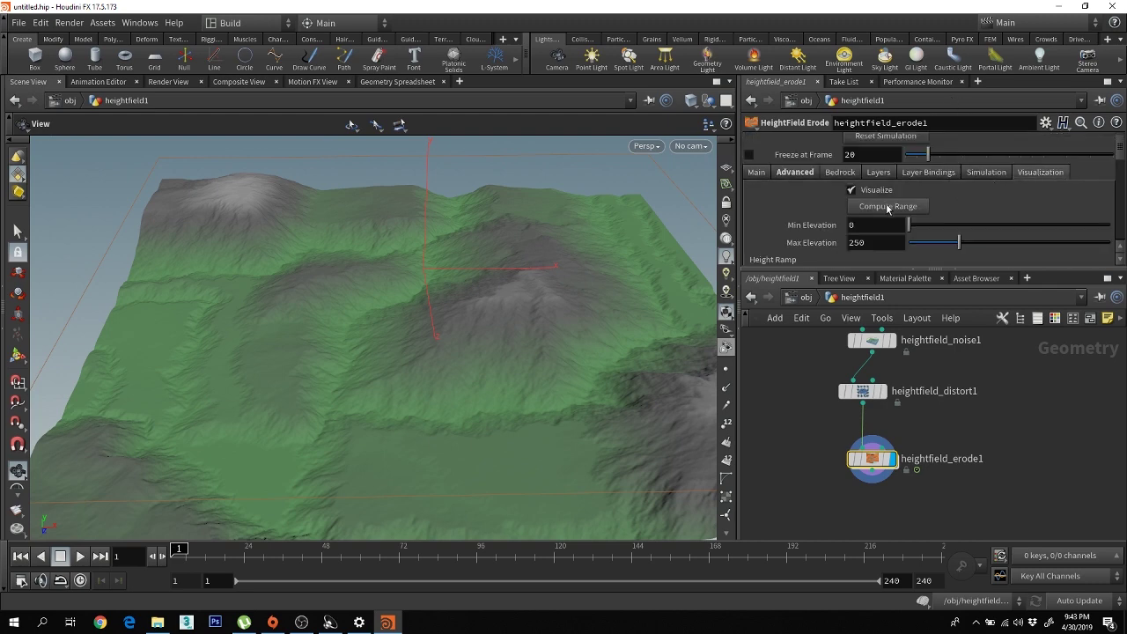
{"action": "left_click", "coordinate": [888, 208]}
{"action": "left_click", "coordinate": [876, 191]}
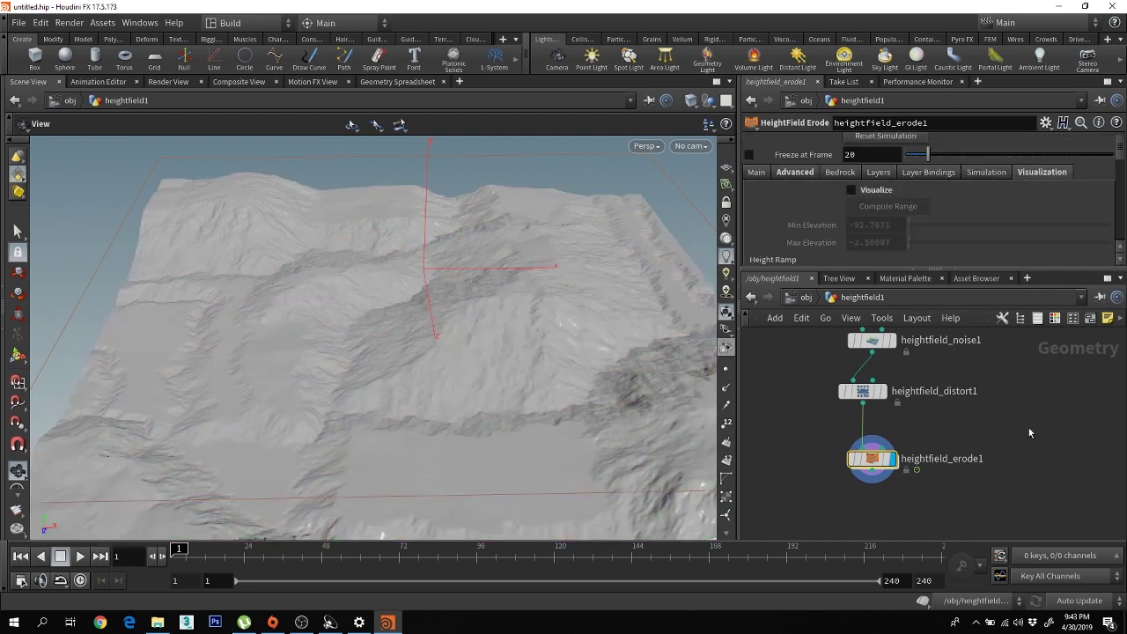
- Add a HeightField Visualize node, connect it below heightfield_erode1 and display its result
{"action": "middle_click_drag", "start_coordinate": [898, 495], "coordinate": [825, 424]}
{"action": "key", "text": "Tab"}
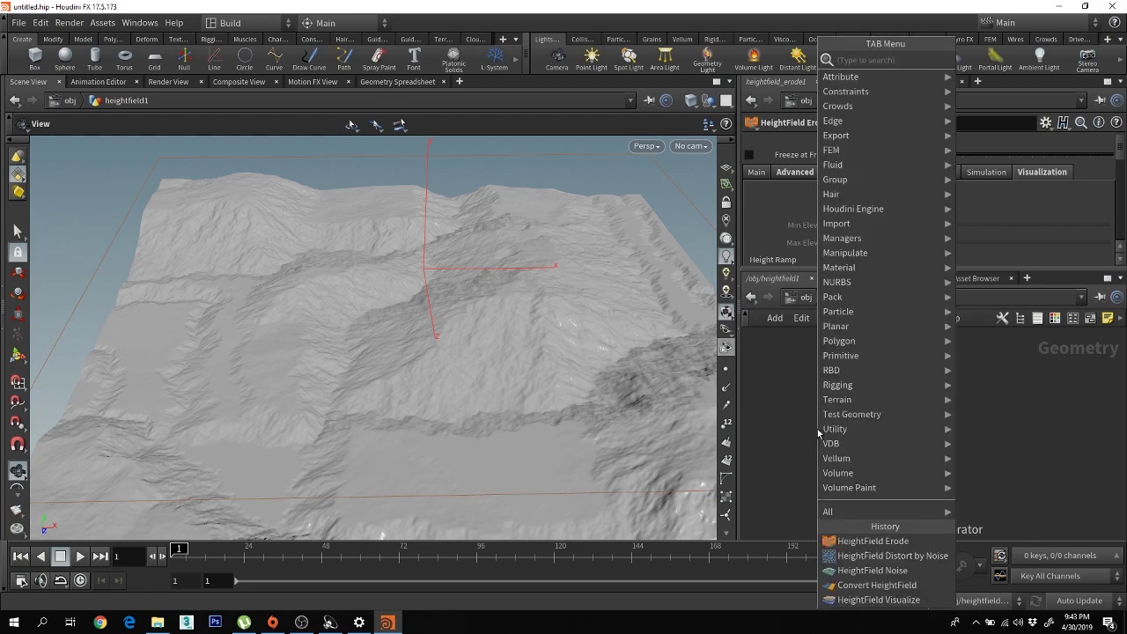
{"action": "type", "text": "hfv"}
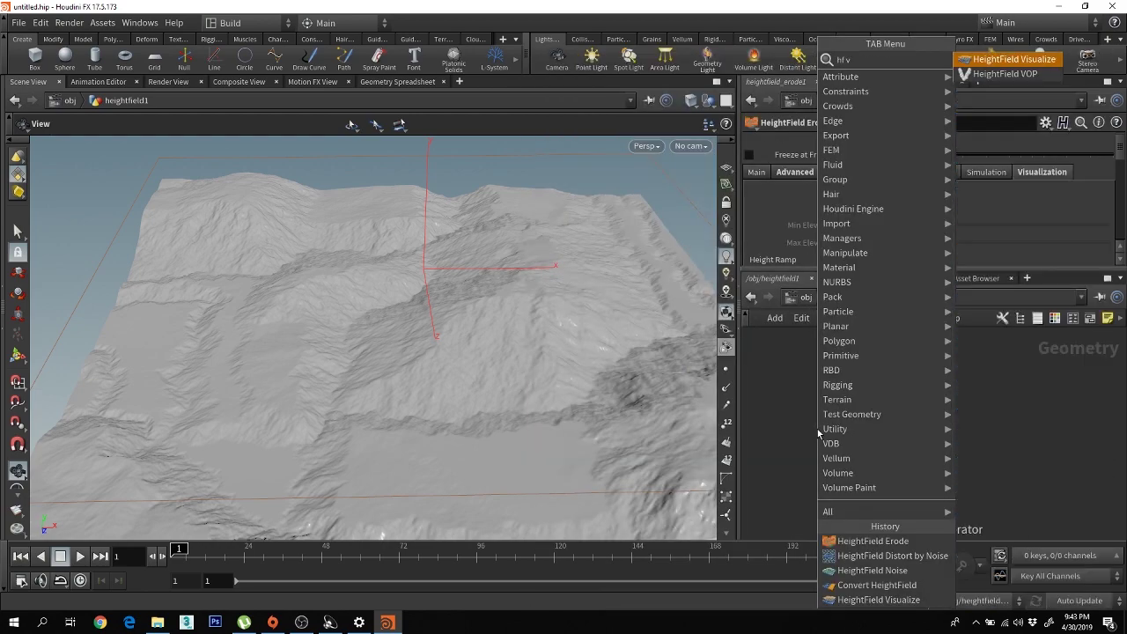
{"action": "key", "text": "Return"}
{"action": "left_click", "coordinate": [843, 447]}
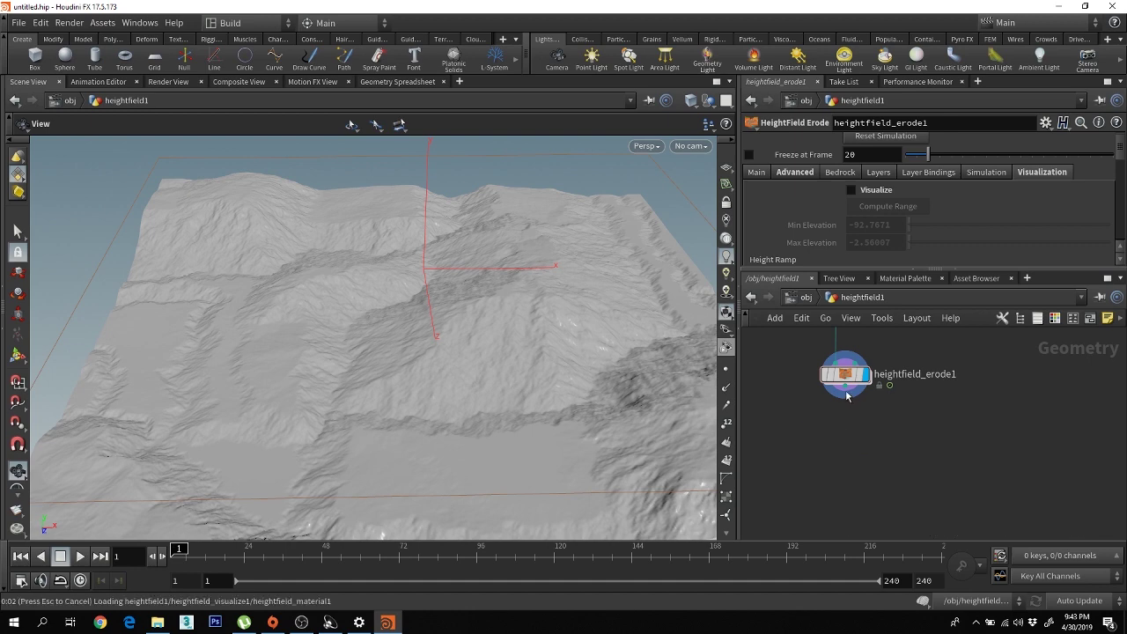
{"action": "left_click_drag", "start_coordinate": [845, 390], "coordinate": [868, 449]}
{"action": "left_click", "coordinate": [867, 445]}
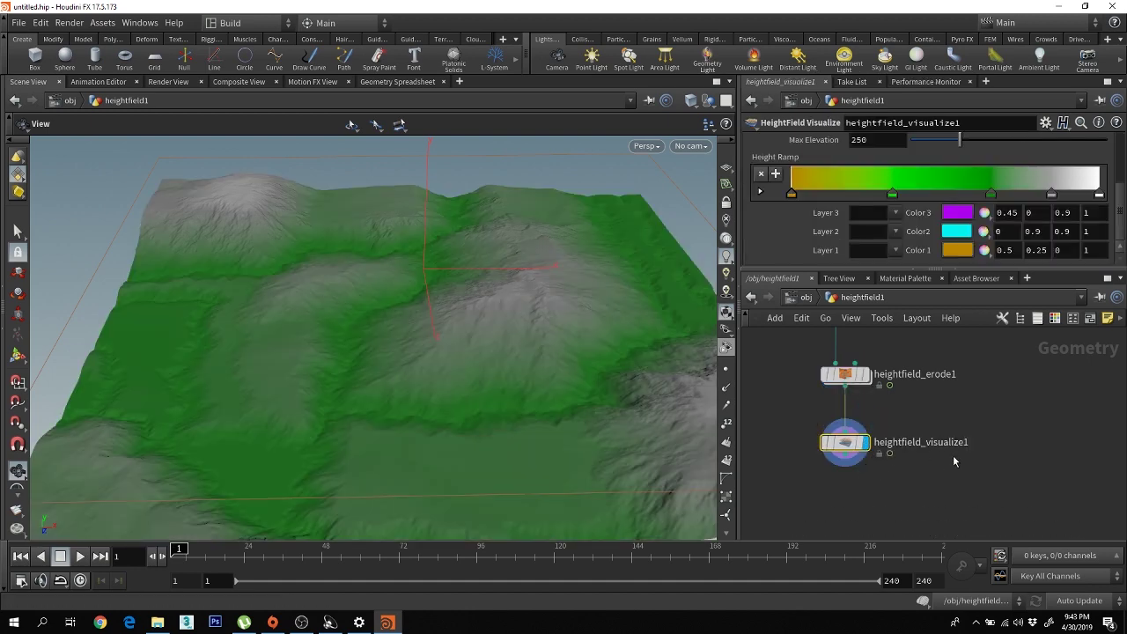
- Compute the elevation range for the height ramp in the HeightField Visualize node
{"action": "scroll", "coordinate": [942, 167], "scroll_direction": "up", "scroll_amount": 2}
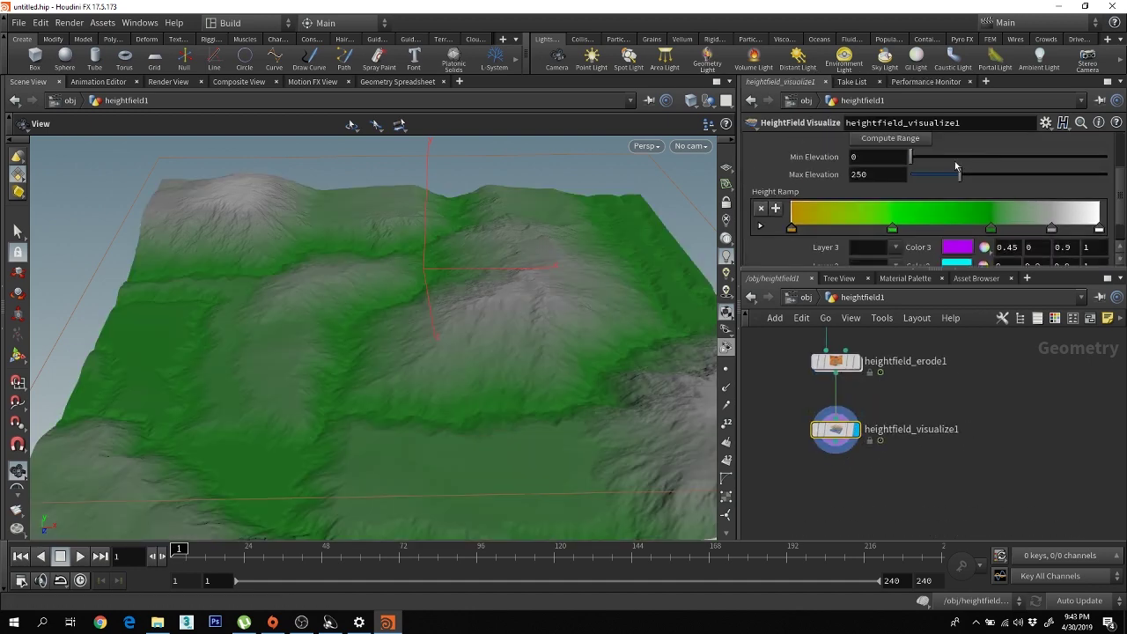
{"action": "left_click", "coordinate": [906, 140]}
- Add a Convert HeightField node below heightfield_visualize1, connected to its output, and enable Bake Point Colors on it
{"action": "middle_click_drag", "start_coordinate": [1012, 420], "coordinate": [1010, 387]}
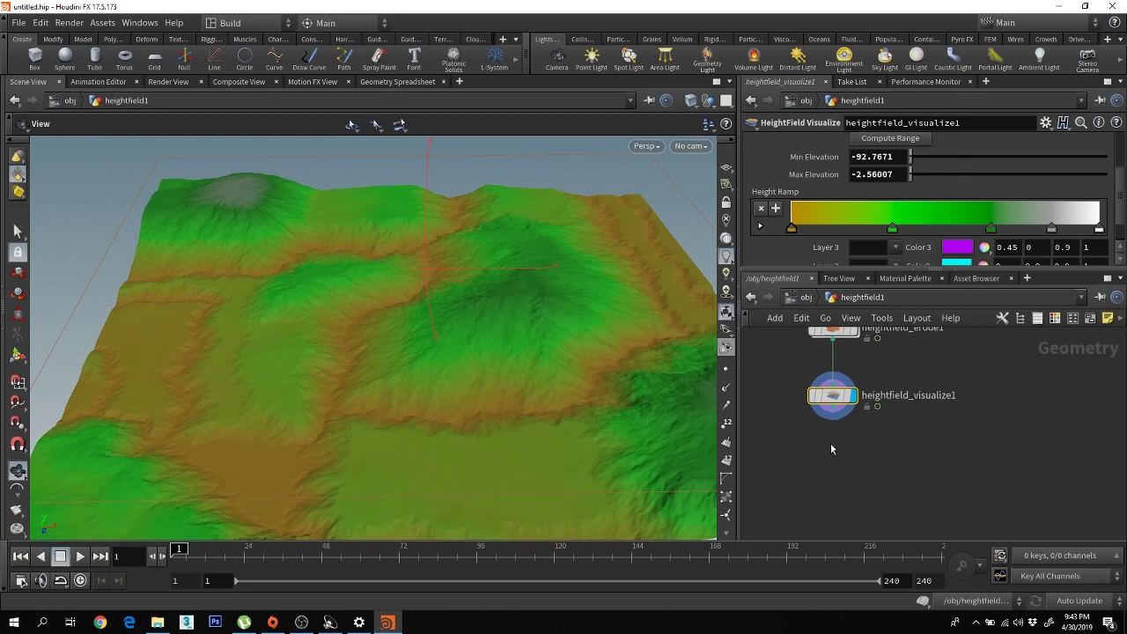
{"action": "left_click", "coordinate": [834, 460]}
{"action": "key", "text": "Tab"}
{"action": "type", "text": "hf"}
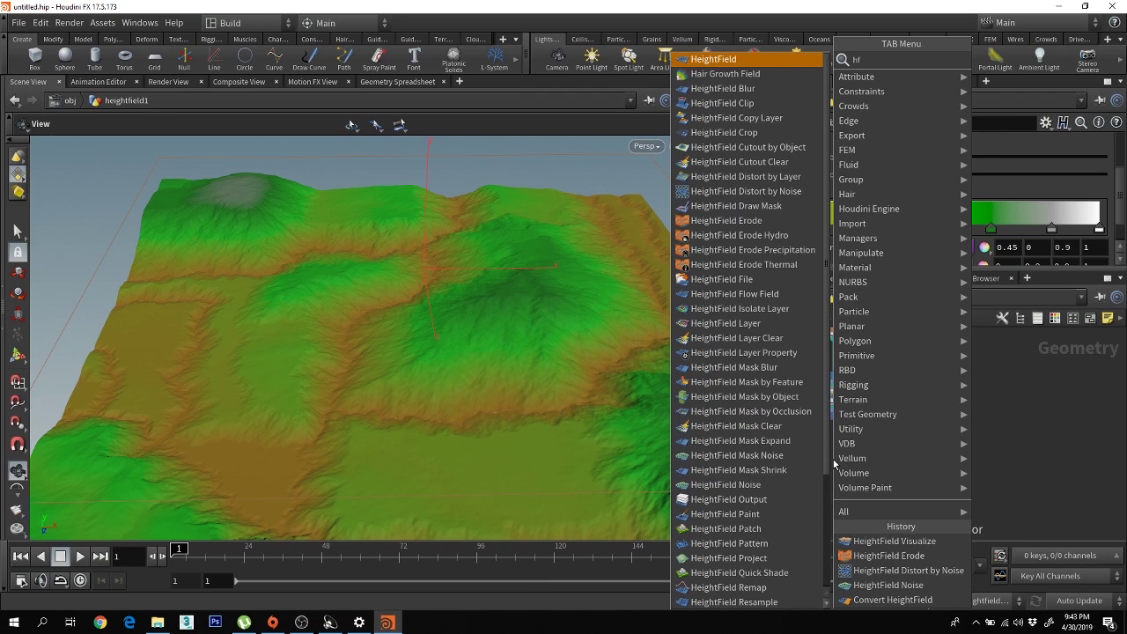
{"action": "type", "text": " con"}
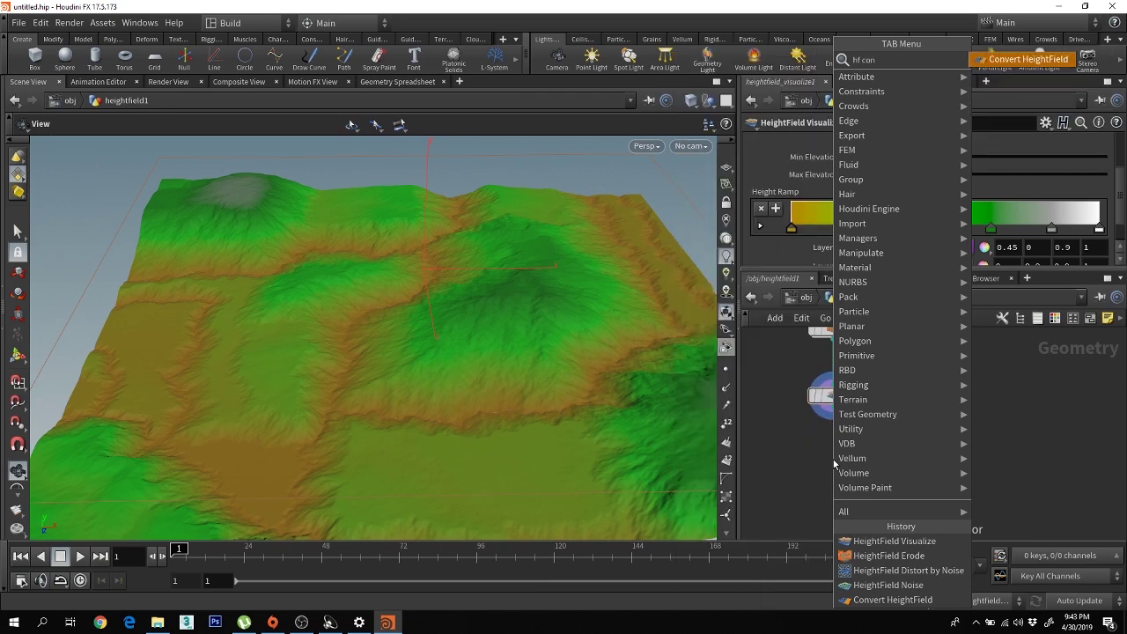
{"action": "type", "text": "ver"}
{"action": "key", "text": "Return"}
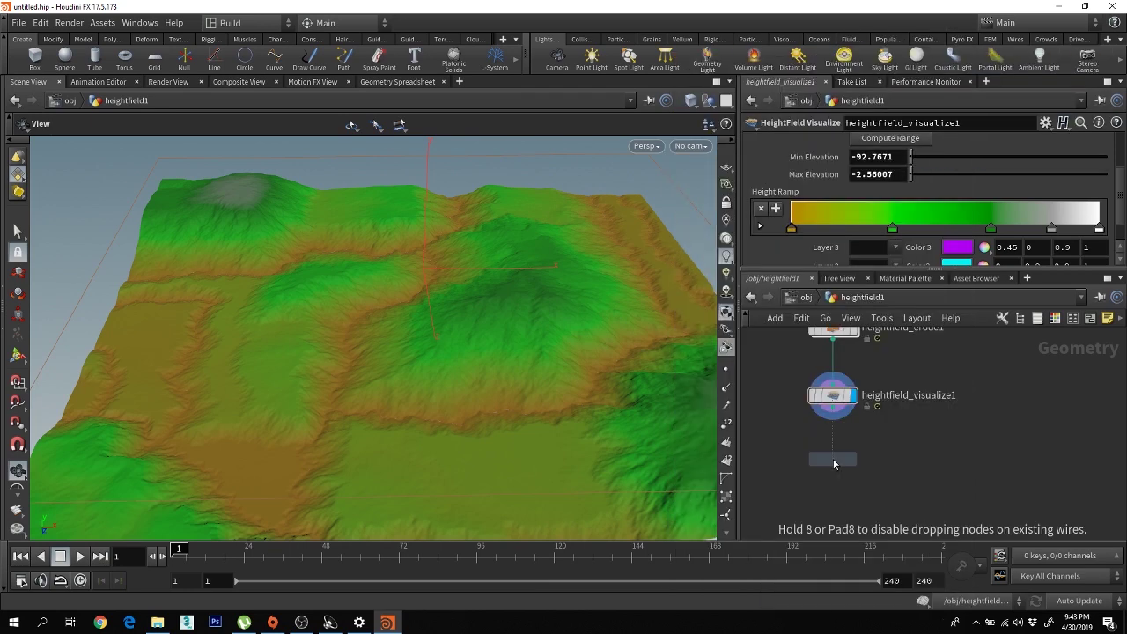
{"action": "left_click", "coordinate": [834, 464]}
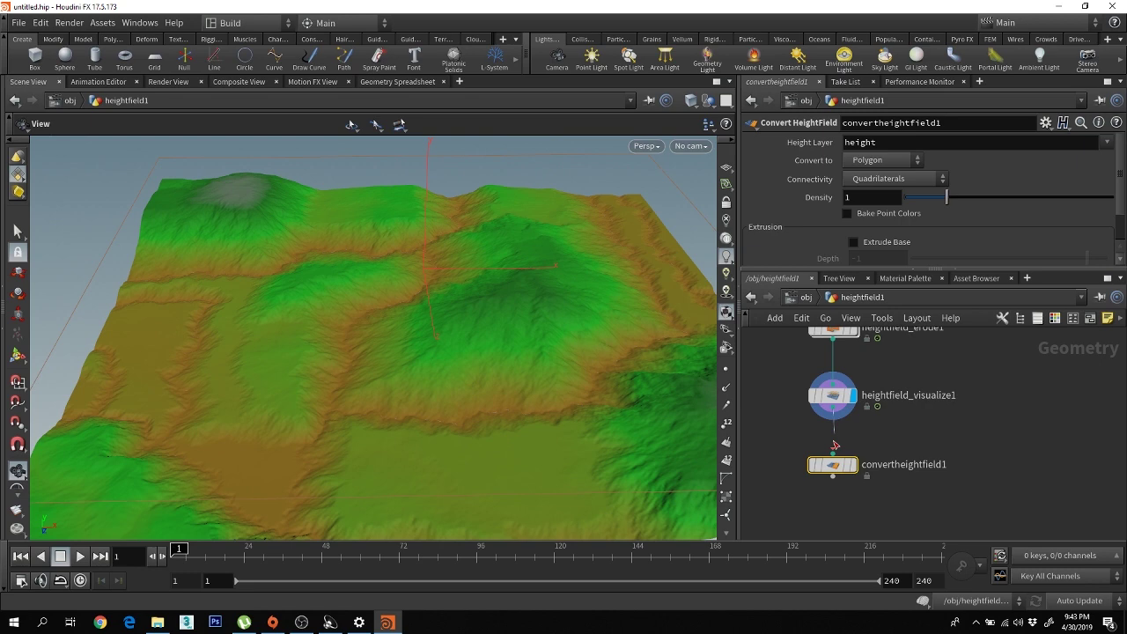
{"action": "left_click_drag", "start_coordinate": [833, 418], "coordinate": [849, 476]}
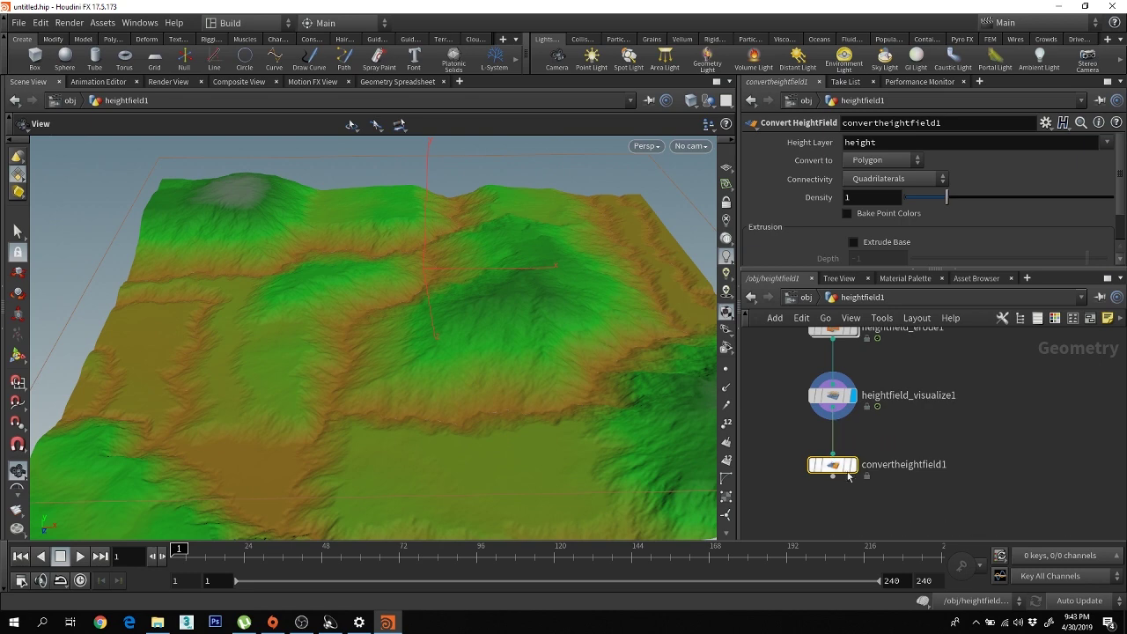
{"action": "left_click", "coordinate": [848, 214]}
- In heightfield_visualize1's Height Ramp, recolor the bright green second point to brown with saturation 0.541 and value 0.273
{"action": "mouse_move", "coordinate": [986, 433]}
{"action": "middle_mouse_down"}
{"action": "mouse_move", "coordinate": [992, 452]}
{"action": "mouse_move", "coordinate": [972, 443]}
{"action": "middle_mouse_up"}
{"action": "scroll", "coordinate": [990, 414], "scroll_direction": "down", "scroll_amount": 2}
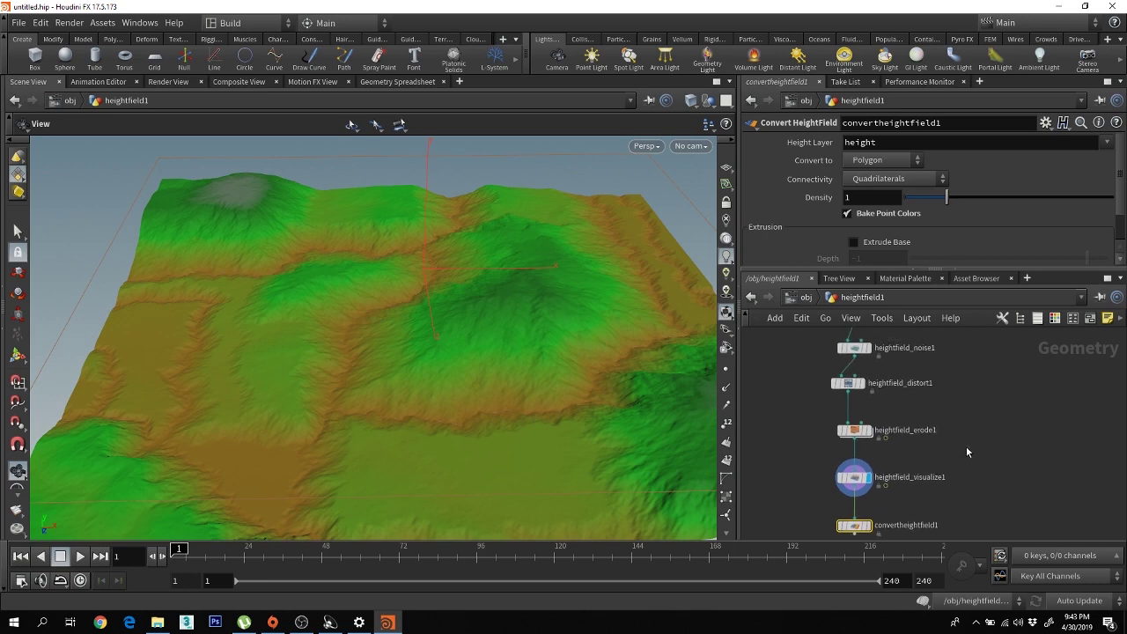
{"action": "scroll", "coordinate": [956, 453], "scroll_direction": "up", "scroll_amount": 3}
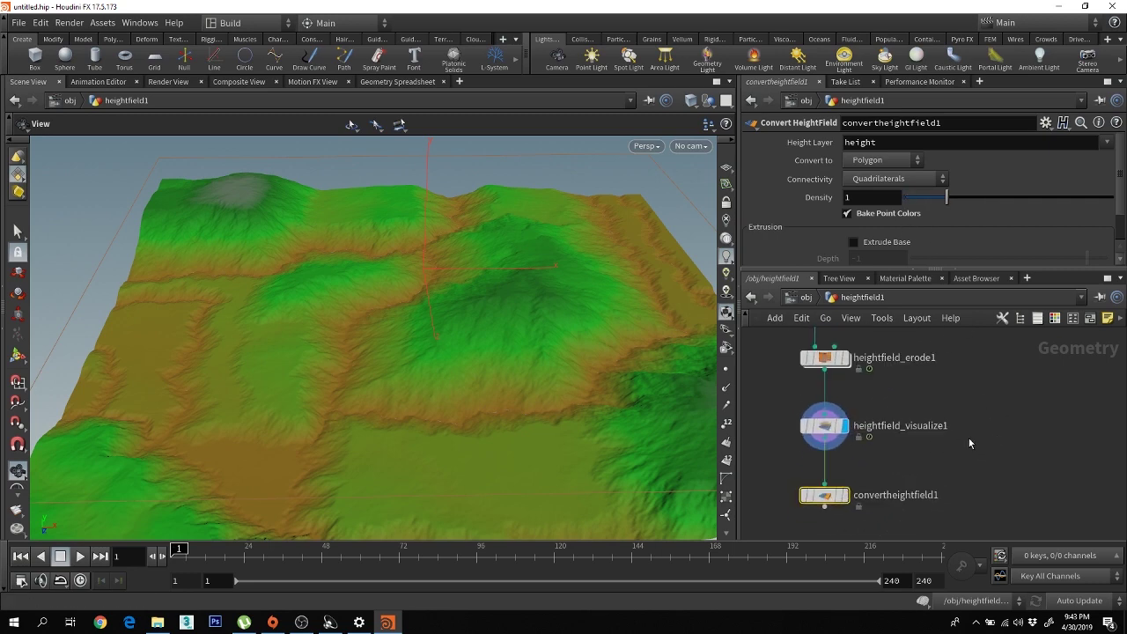
{"action": "scroll", "coordinate": [969, 438], "scroll_direction": "up", "scroll_amount": 1}
{"action": "left_click", "coordinate": [843, 420]}
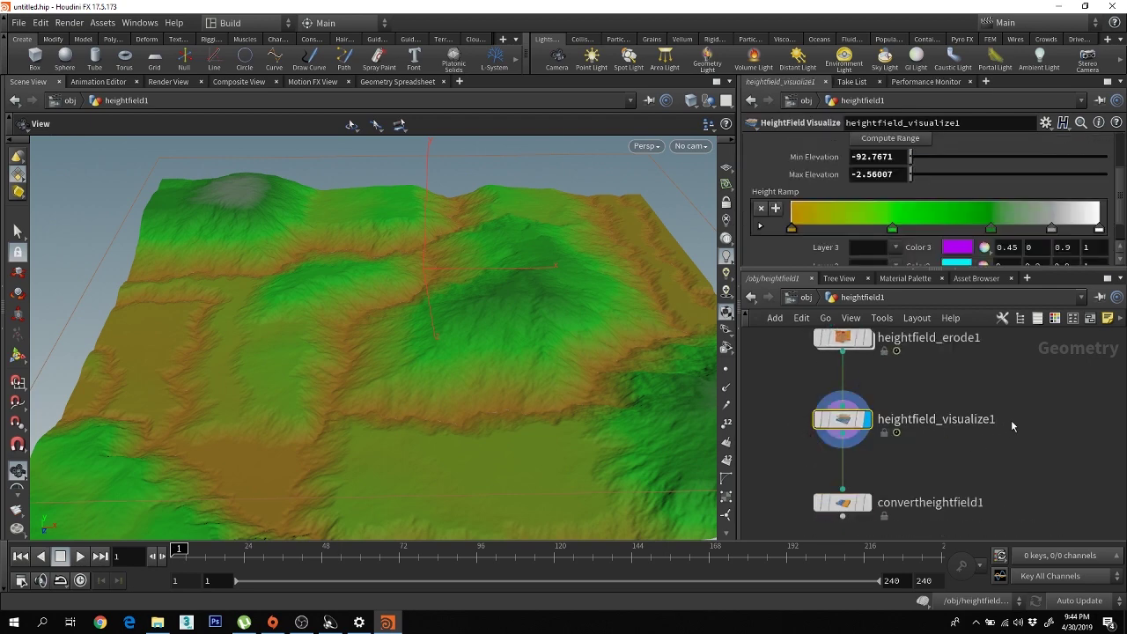
{"action": "middle_click_drag", "start_coordinate": [1012, 427], "coordinate": [1004, 451]}
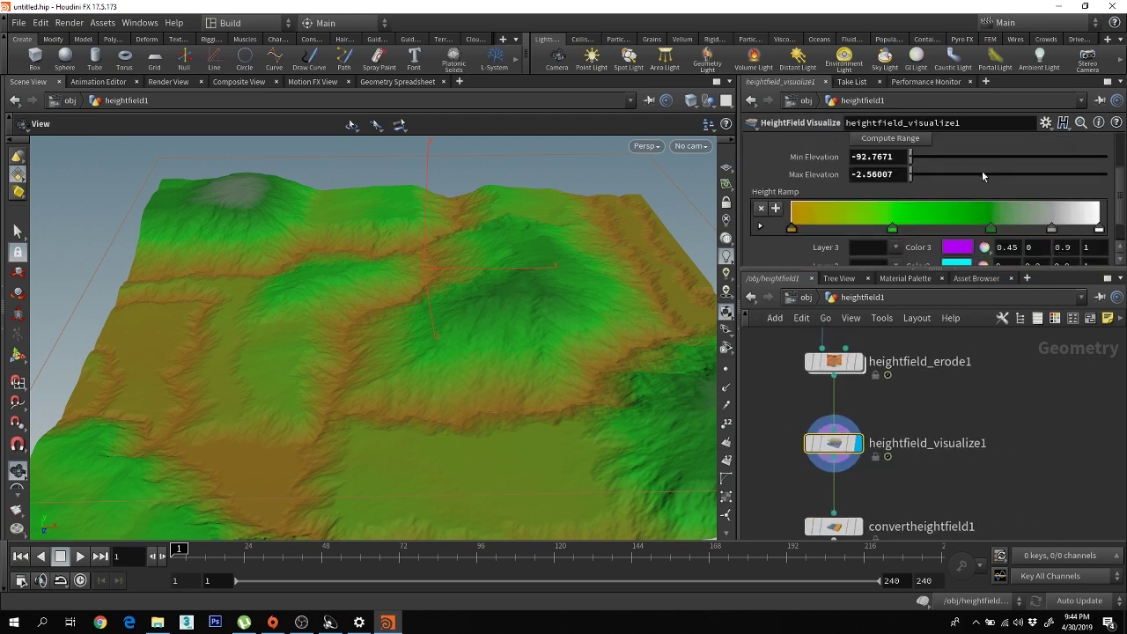
{"action": "scroll", "coordinate": [986, 182], "scroll_direction": "up", "scroll_amount": 1}
{"action": "scroll", "coordinate": [984, 185], "scroll_direction": "down", "scroll_amount": 1}
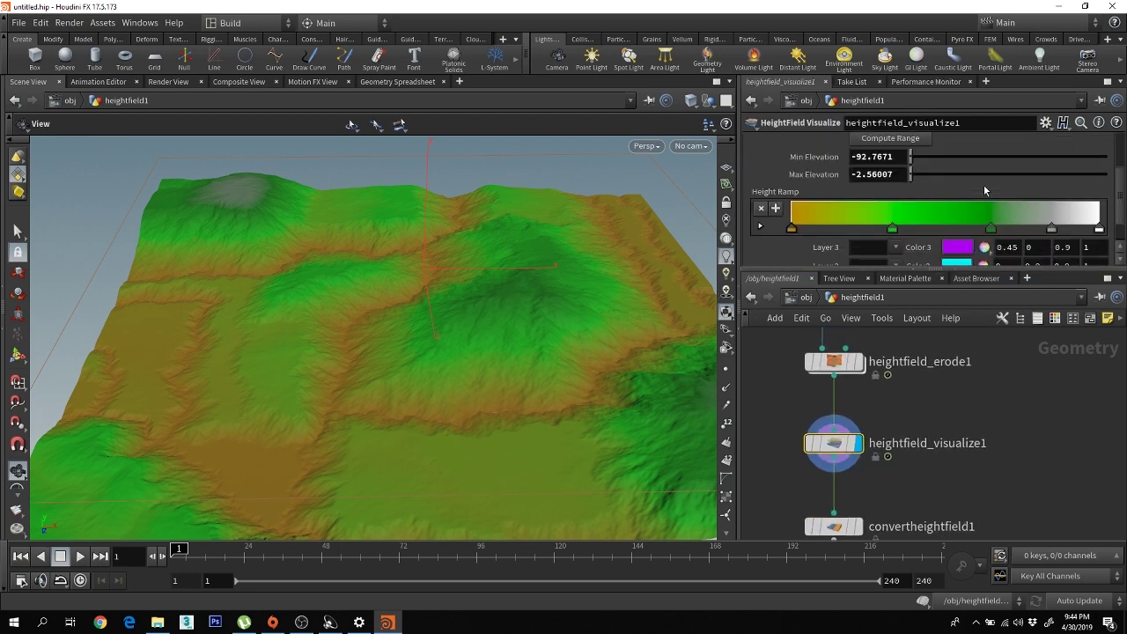
{"action": "double_click", "coordinate": [894, 228]}
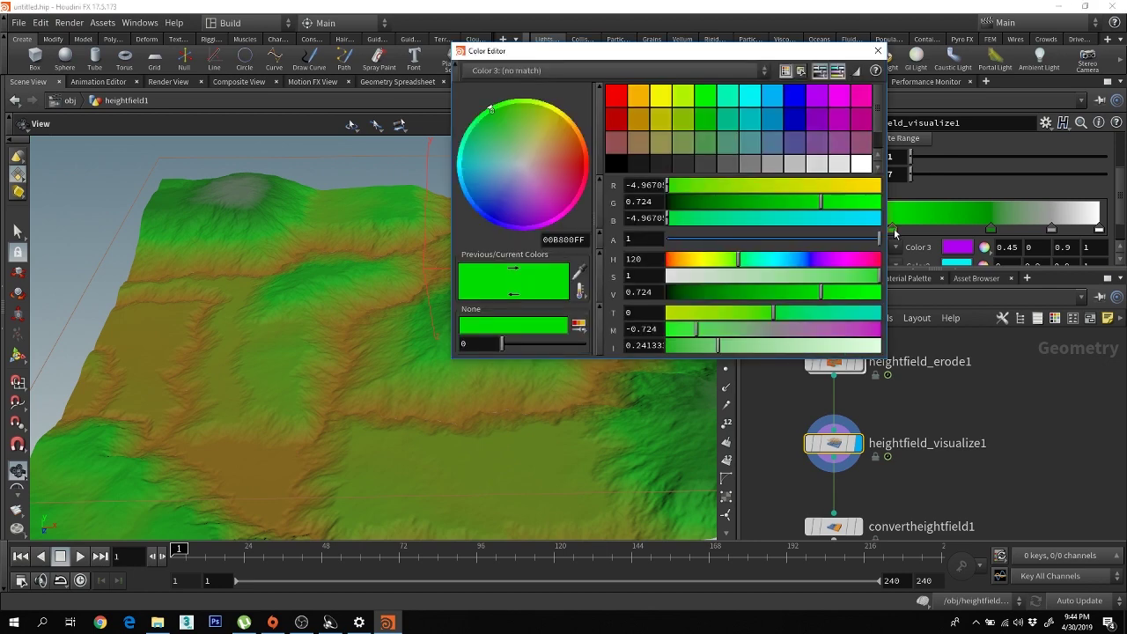
{"action": "left_click", "coordinate": [637, 144]}
{"action": "left_click", "coordinate": [639, 122]}
{"action": "left_click", "coordinate": [641, 141]}
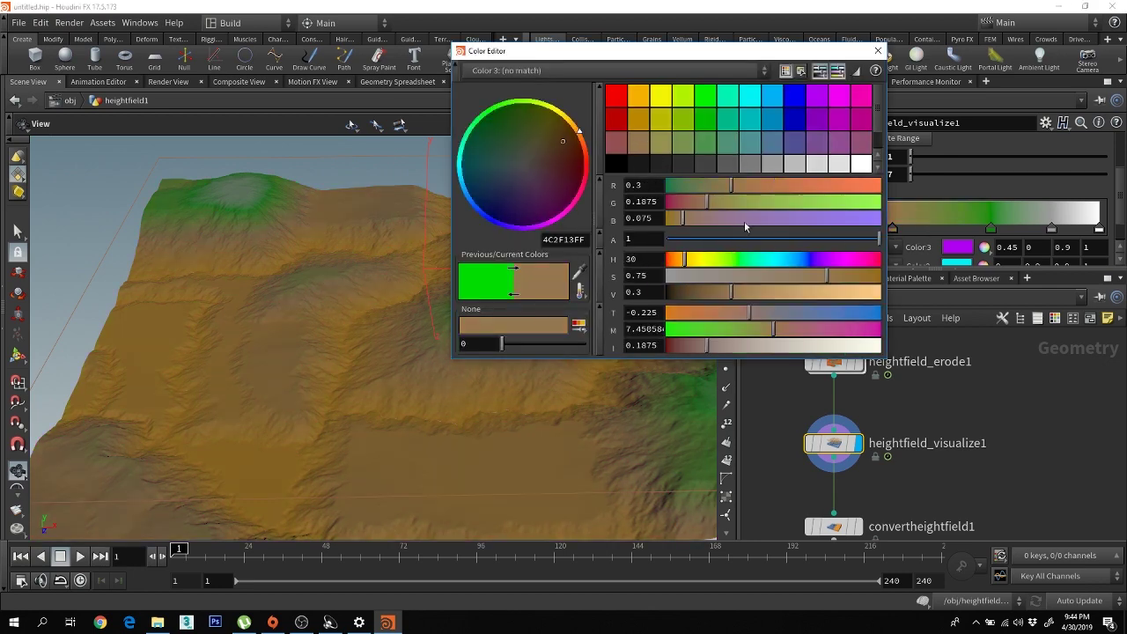
{"action": "left_click_drag", "start_coordinate": [820, 283], "coordinate": [797, 278]}
{"action": "mouse_move", "coordinate": [731, 292]}
{"action": "left_mouse_down"}
{"action": "mouse_move", "coordinate": [715, 297]}
{"action": "mouse_move", "coordinate": [782, 276]}
{"action": "mouse_move", "coordinate": [758, 297]}
{"action": "mouse_move", "coordinate": [725, 294]}
{"action": "left_mouse_up"}
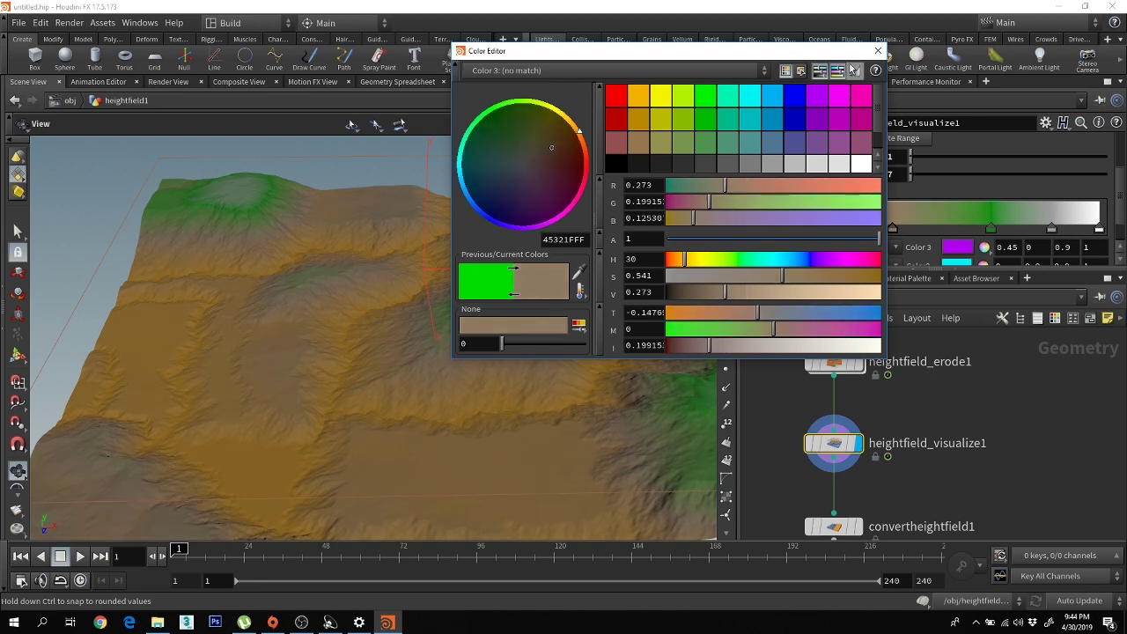
{"action": "left_click", "coordinate": [877, 51]}
- Recolor the dark green third ramp point with the brown sampled from the ramp, adjusted to saturation 0.459 and value 0.29
{"action": "double_click", "coordinate": [991, 229]}
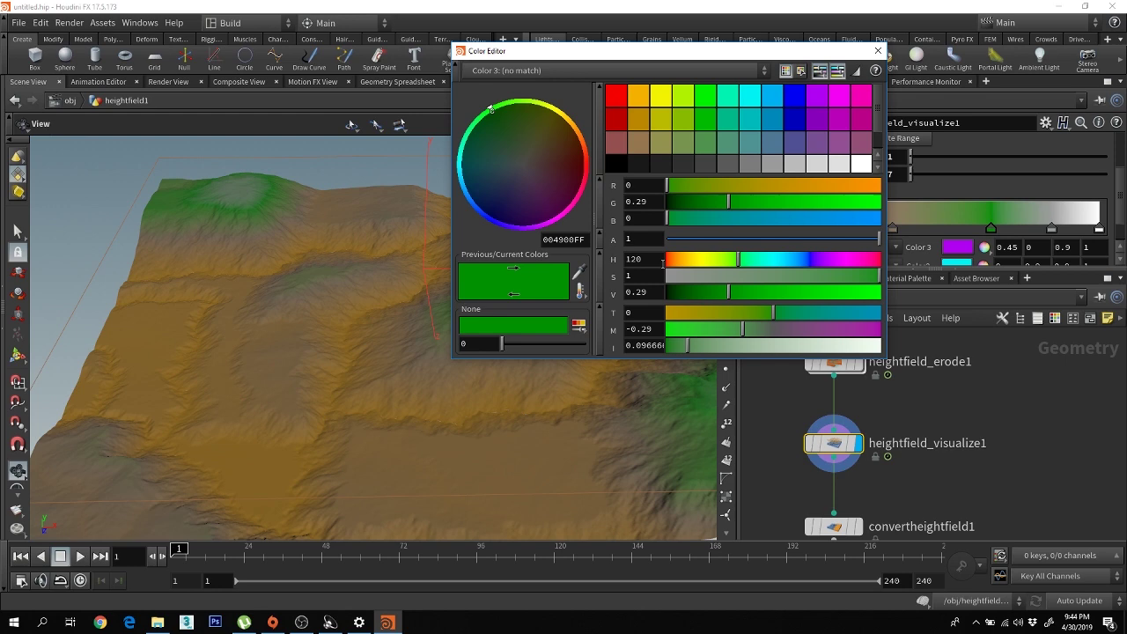
{"action": "left_click", "coordinate": [579, 273]}
{"action": "left_click", "coordinate": [895, 221]}
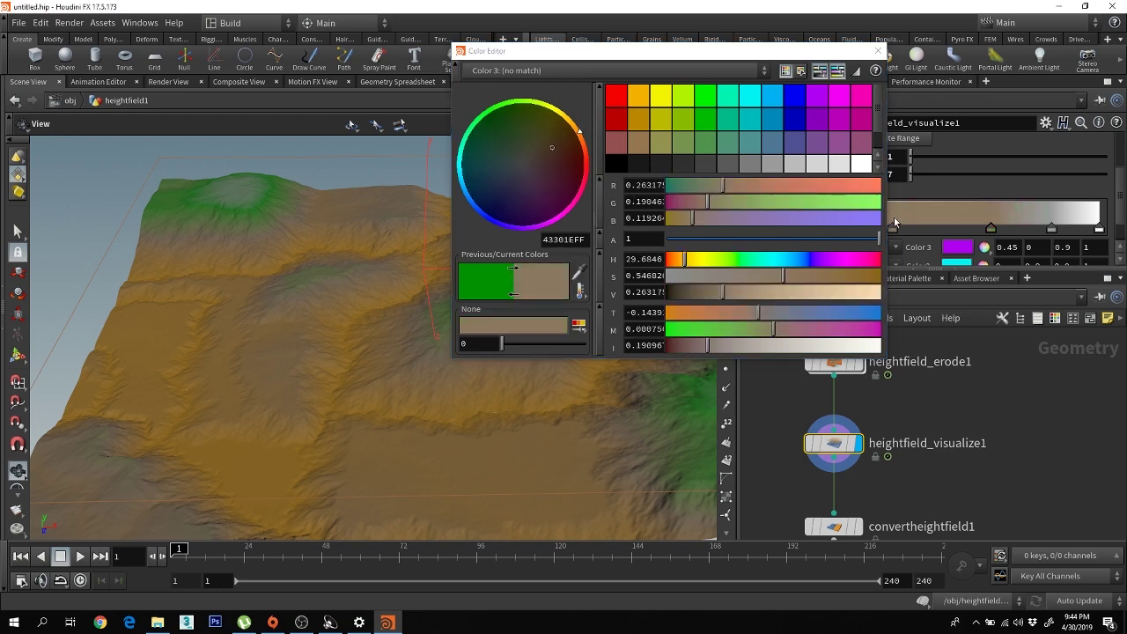
{"action": "left_click_drag", "start_coordinate": [777, 274], "coordinate": [728, 293]}
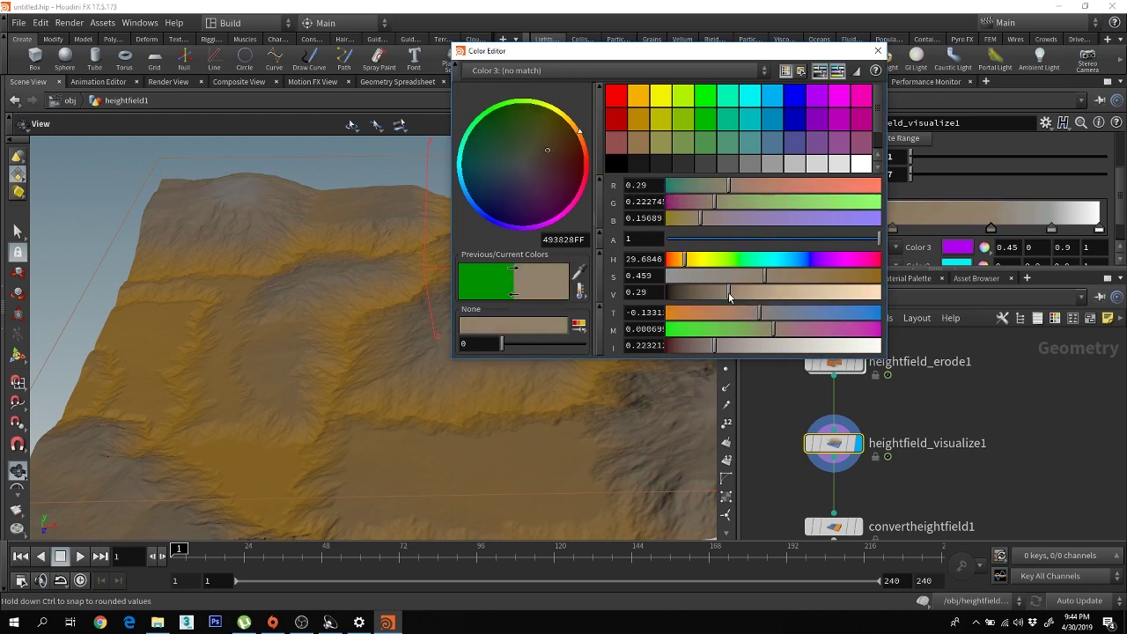
{"action": "left_click", "coordinate": [877, 50]}
- Tone down the first Height Ramp point from saturated orange to a muted brown by lowering its saturation and value
{"action": "double_click", "coordinate": [792, 232]}
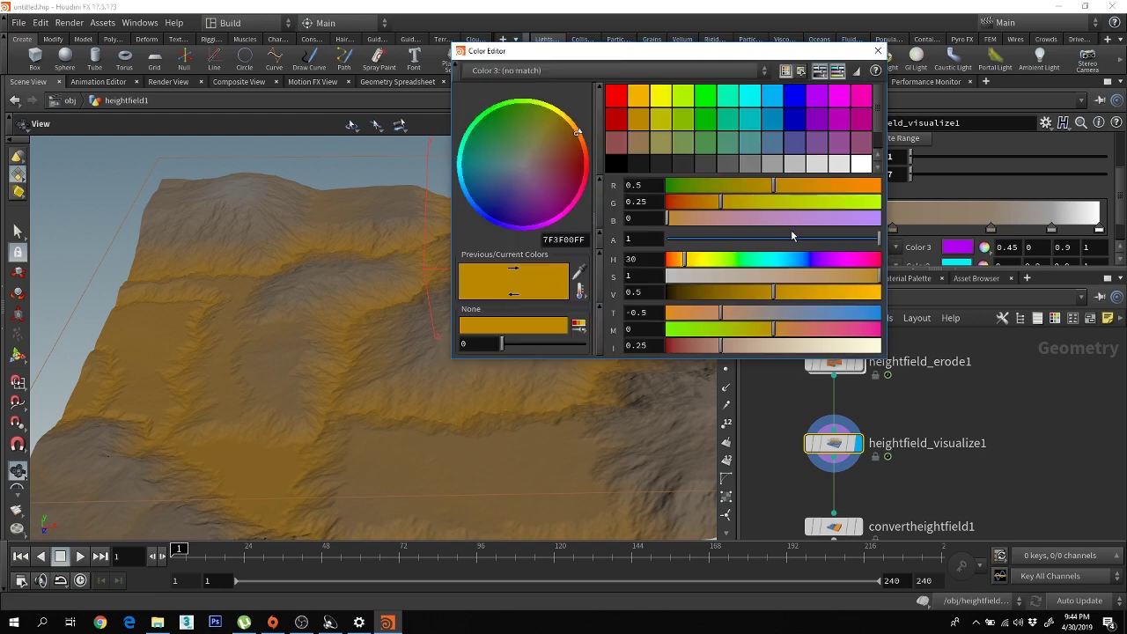
{"action": "left_click_drag", "start_coordinate": [756, 44], "coordinate": [632, 20]}
{"action": "left_click_drag", "start_coordinate": [756, 251], "coordinate": [620, 272]}
{"action": "left_click", "coordinate": [754, 26]}
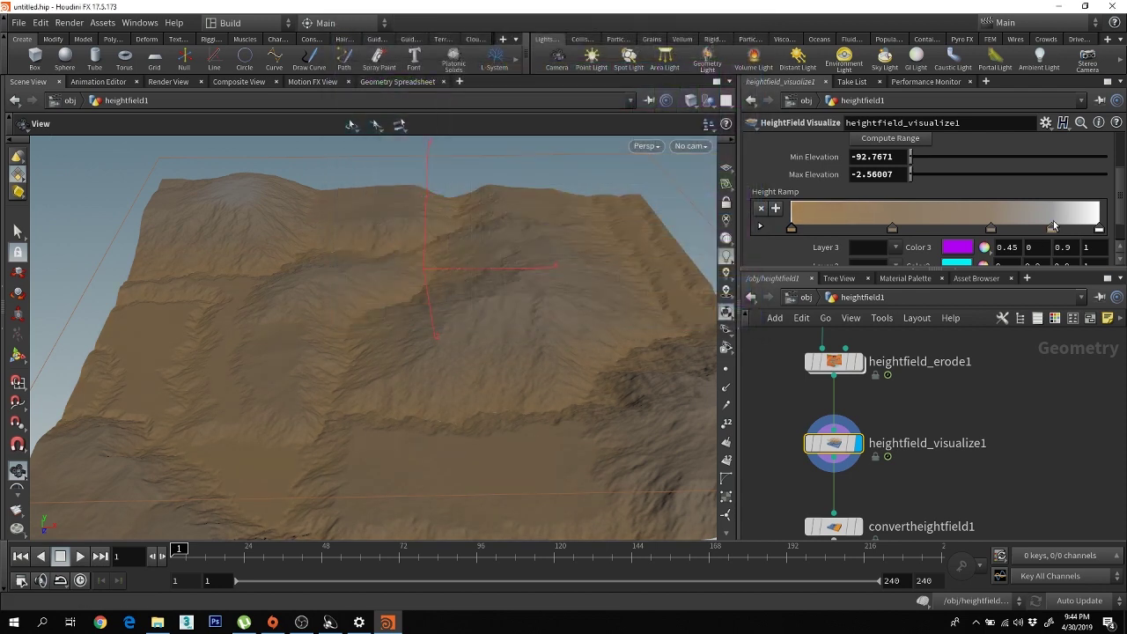
- Recolor the grey fourth Height Ramp point to teal blue with hue 193.736, saturation 0.823 and value 0.348
{"action": "double_click", "coordinate": [1053, 229]}
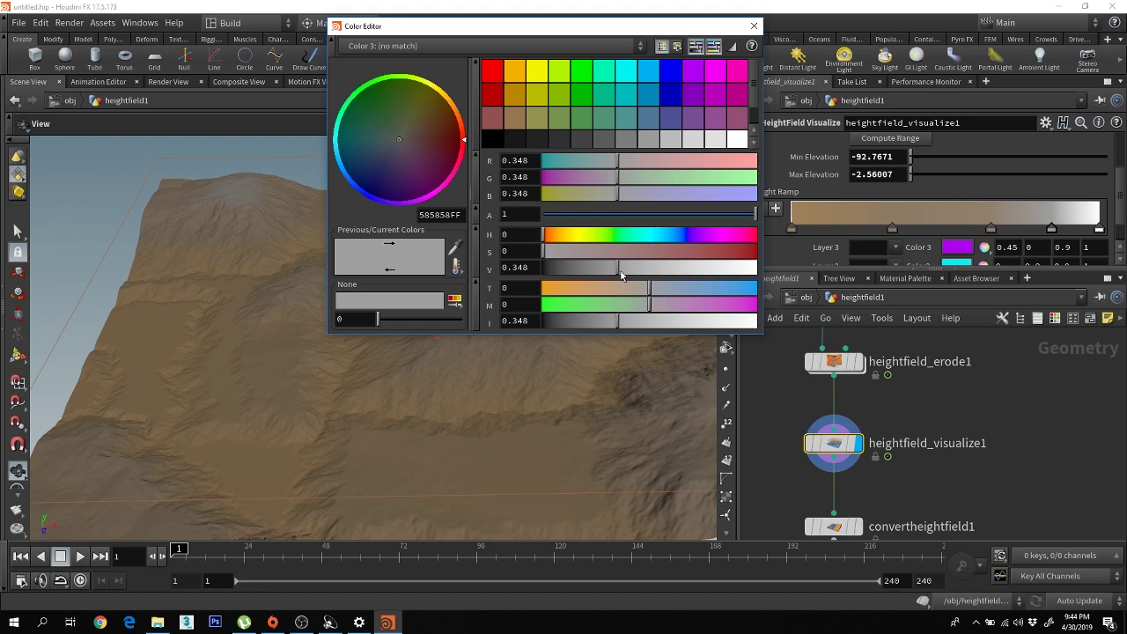
{"action": "left_click_drag", "start_coordinate": [521, 18], "coordinate": [845, 50]}
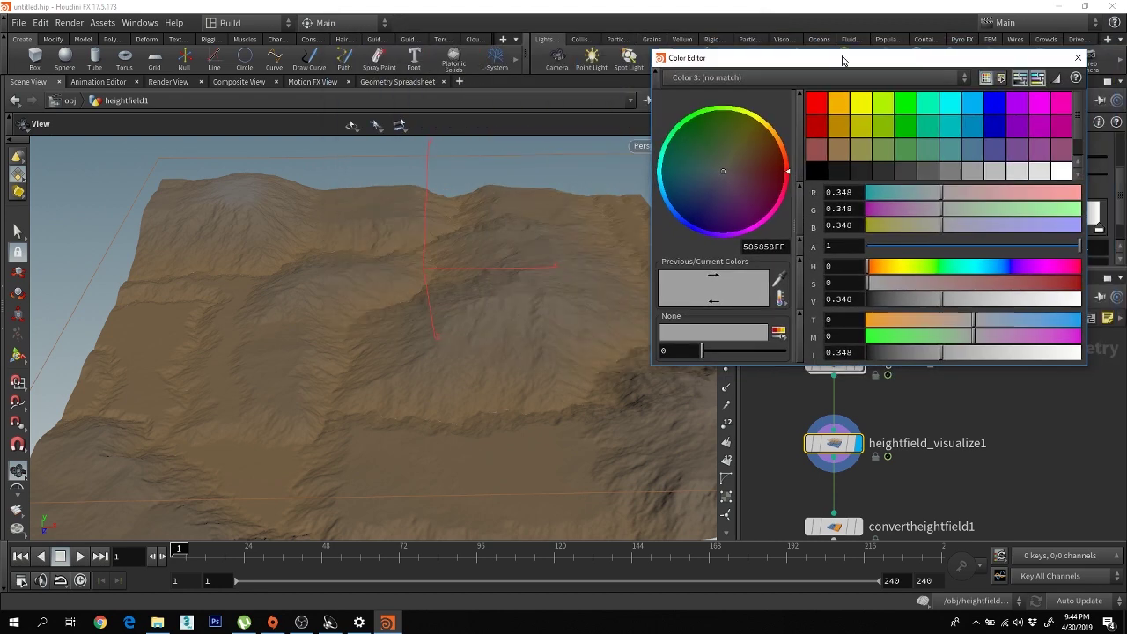
{"action": "mouse_move", "coordinate": [692, 191]}
{"action": "left_mouse_down"}
{"action": "mouse_move", "coordinate": [667, 203]}
{"action": "mouse_move", "coordinate": [679, 194]}
{"action": "mouse_move", "coordinate": [670, 184]}
{"action": "left_mouse_up"}
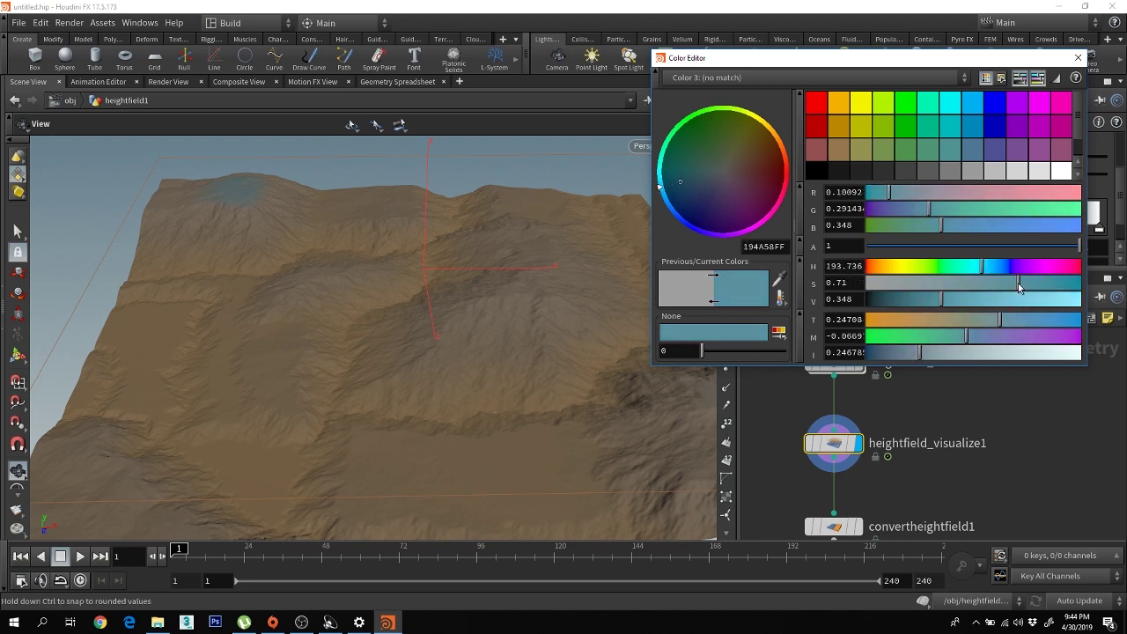
{"action": "left_click_drag", "start_coordinate": [1018, 283], "coordinate": [1042, 283]}
{"action": "left_click_drag", "start_coordinate": [905, 64], "coordinate": [553, 20]}
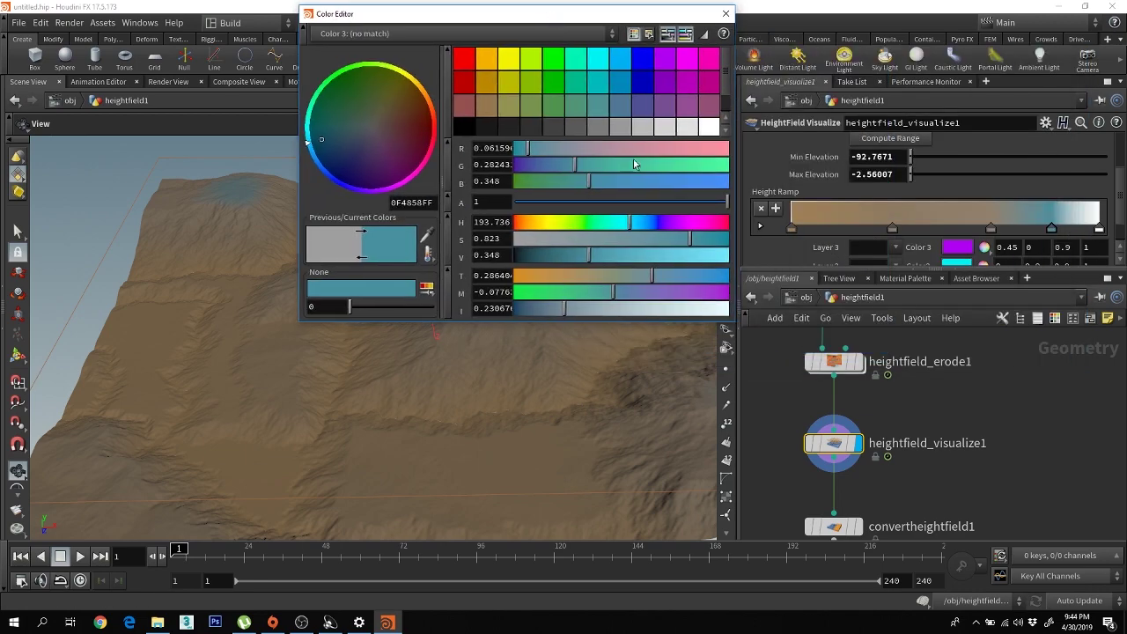
{"action": "left_click", "coordinate": [725, 13]}
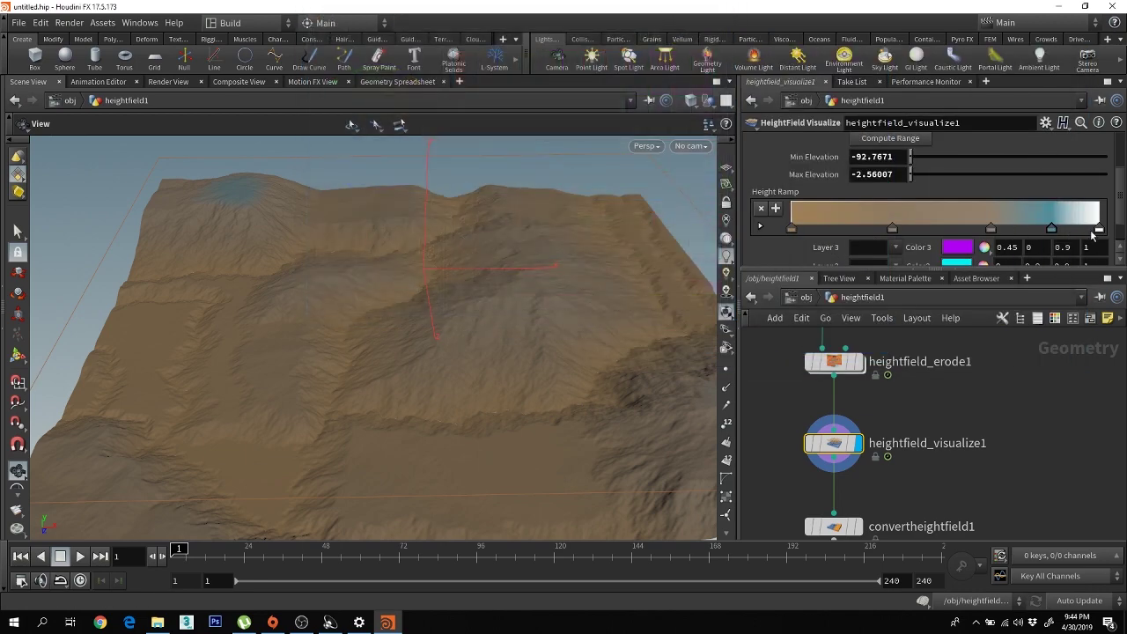
- Recolor the white last Height Ramp point with the muted brown swatch
{"action": "double_click", "coordinate": [1100, 230]}
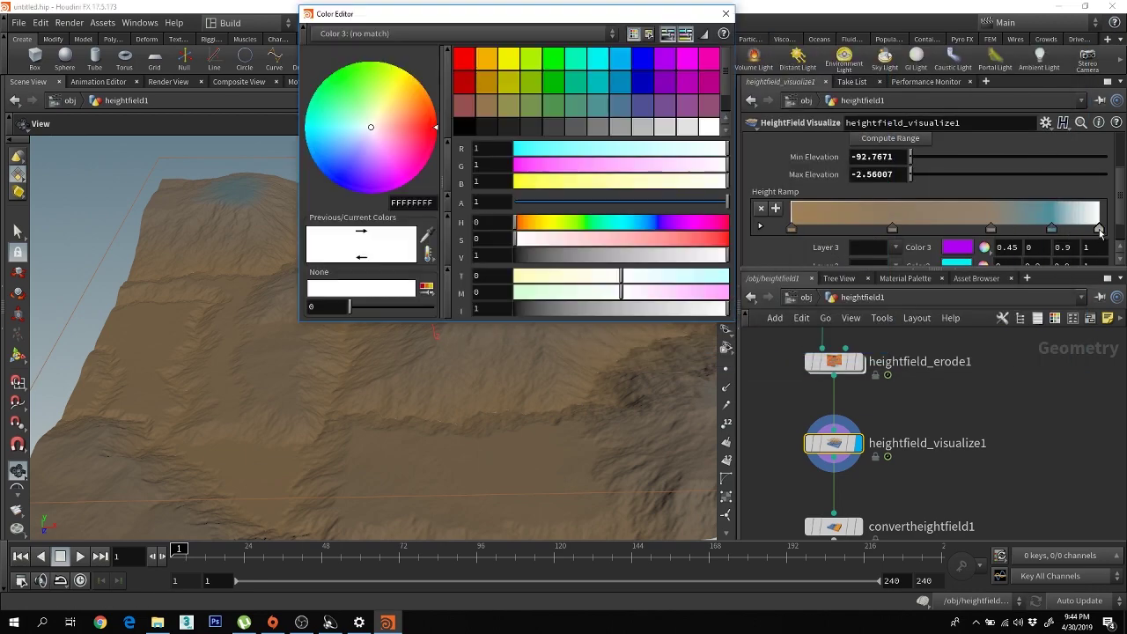
{"action": "left_click", "coordinate": [487, 104]}
{"action": "left_click", "coordinate": [726, 14]}
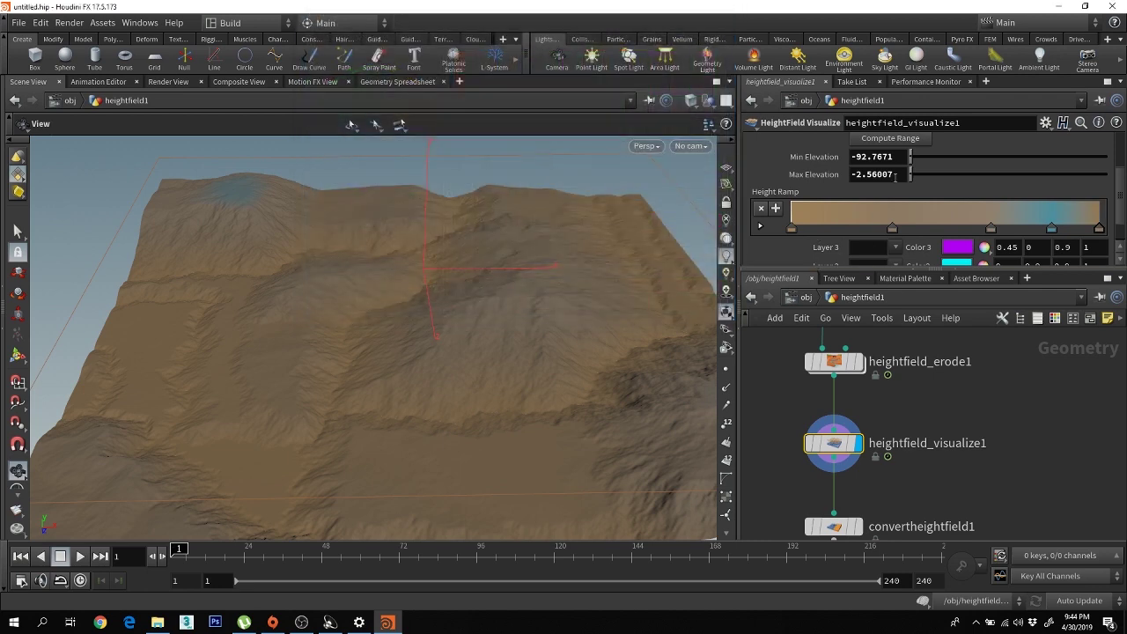
- Try an elevation range from -25 to 0 for the height ramp
{"action": "mouse_move", "coordinate": [913, 179]}
{"action": "left_mouse_down"}
{"action": "mouse_move", "coordinate": [975, 181]}
{"action": "mouse_move", "coordinate": [896, 187]}
{"action": "mouse_move", "coordinate": [904, 160]}
{"action": "left_mouse_up"}
{"action": "left_click", "coordinate": [895, 160]}
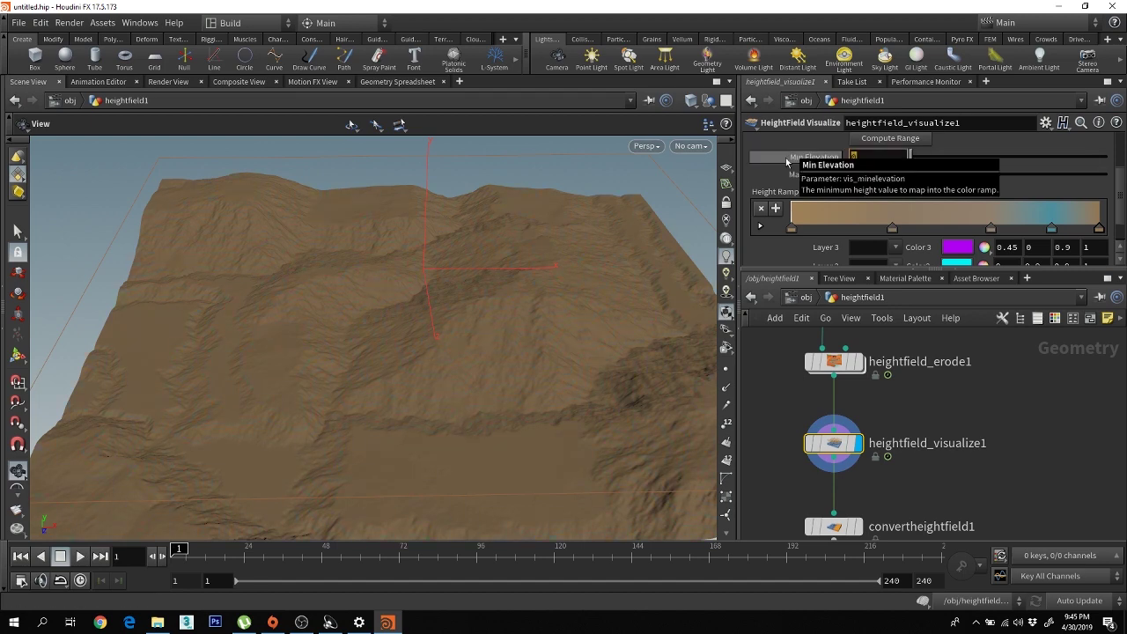
{"action": "key", "text": "Return"}
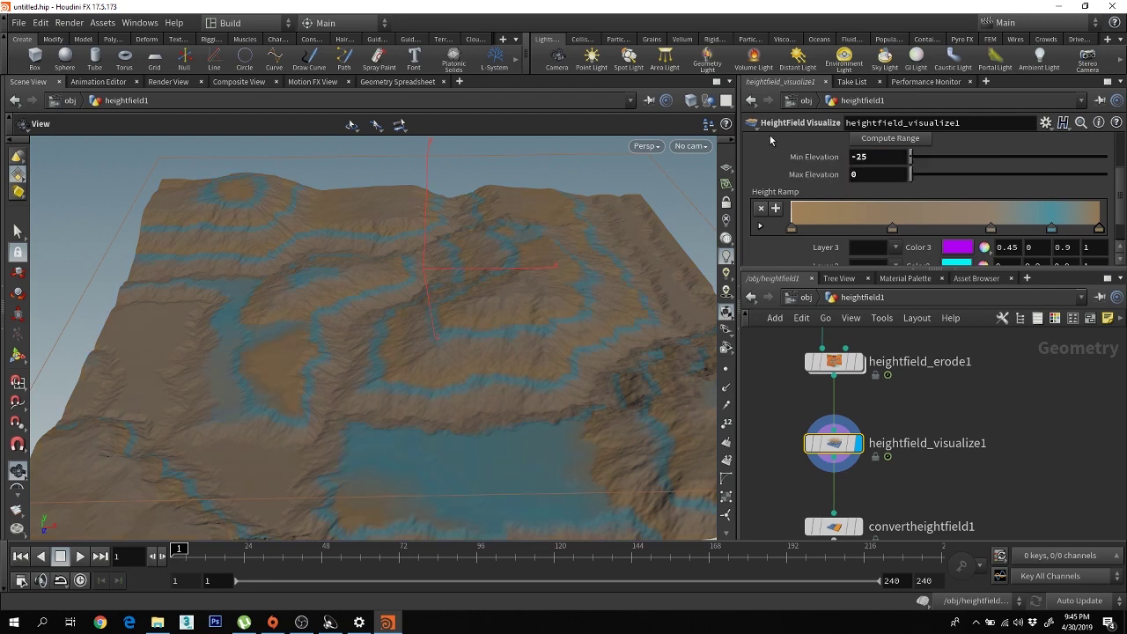
- Set the ramp's maximum elevation to 15 and its minimum elevation to -50
{"action": "left_click", "coordinate": [867, 175]}
{"action": "type", "text": "15"}
{"action": "key", "text": "Return"}
{"action": "left_click", "coordinate": [857, 163]}
{"action": "type", "text": "-50"}
{"action": "key", "text": "Return"}
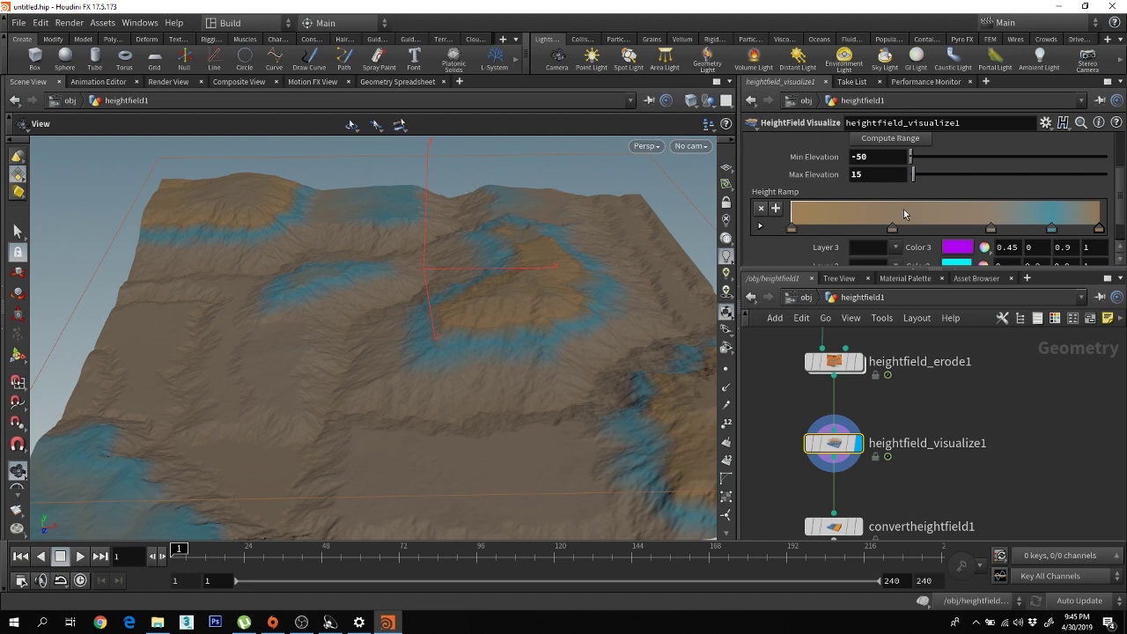
- Set the ramp's minimum elevation to -75
{"action": "left_click", "coordinate": [860, 157]}
{"action": "key", "text": "BackSpace"}
{"action": "key", "text": "BackSpace"}
{"action": "type", "text": "75"}
{"action": "key", "text": "Return"}
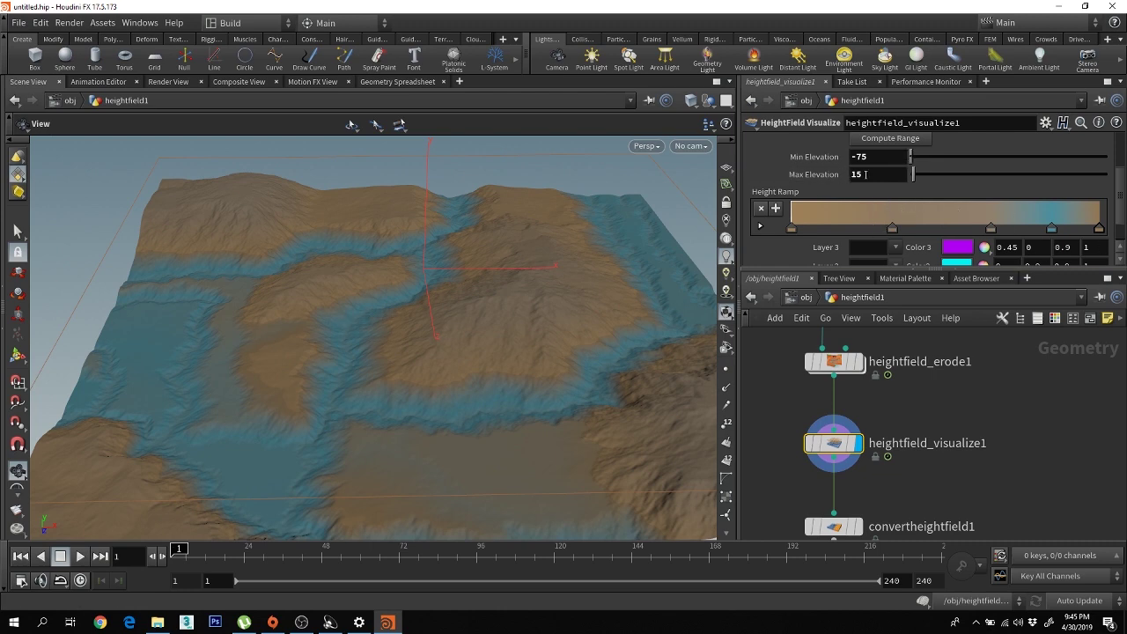
- Set the ramp's minimum elevation to 246 and its maximum elevation to 78
{"action": "left_click_drag", "start_coordinate": [918, 178], "coordinate": [960, 169]}
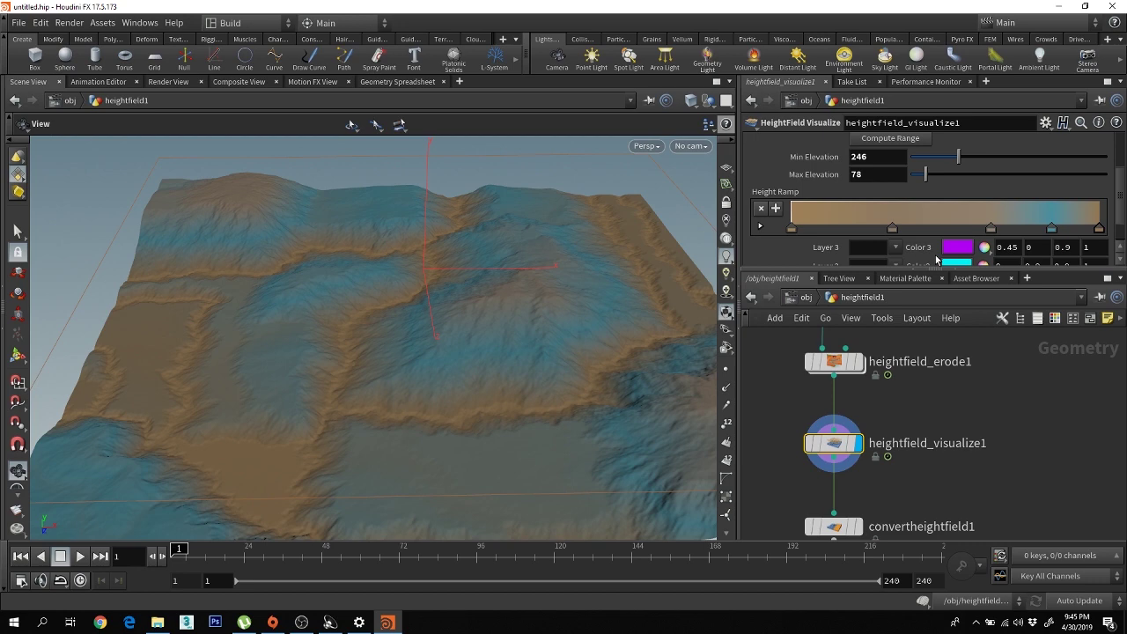
{"action": "left_click_drag", "start_coordinate": [925, 179], "coordinate": [926, 185]}
- Advance the timeline to frame 25 to simulate the erosion on the colored terrain
{"action": "left_click_drag", "start_coordinate": [404, 286], "coordinate": [352, 379]}
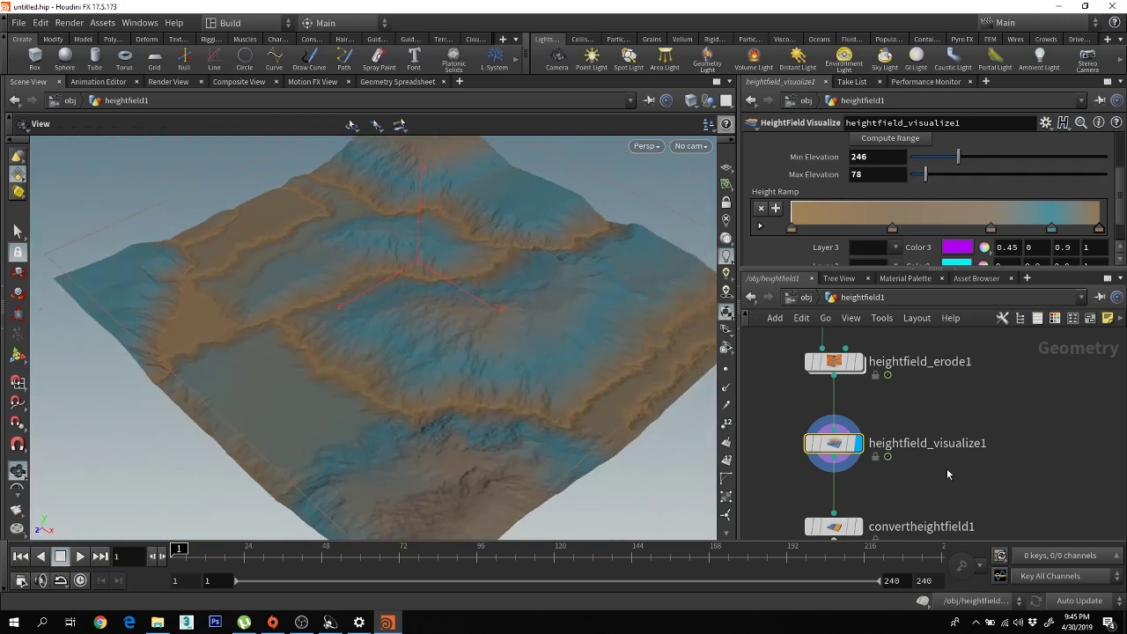
{"action": "scroll", "coordinate": [947, 474], "scroll_direction": "down", "scroll_amount": 3}
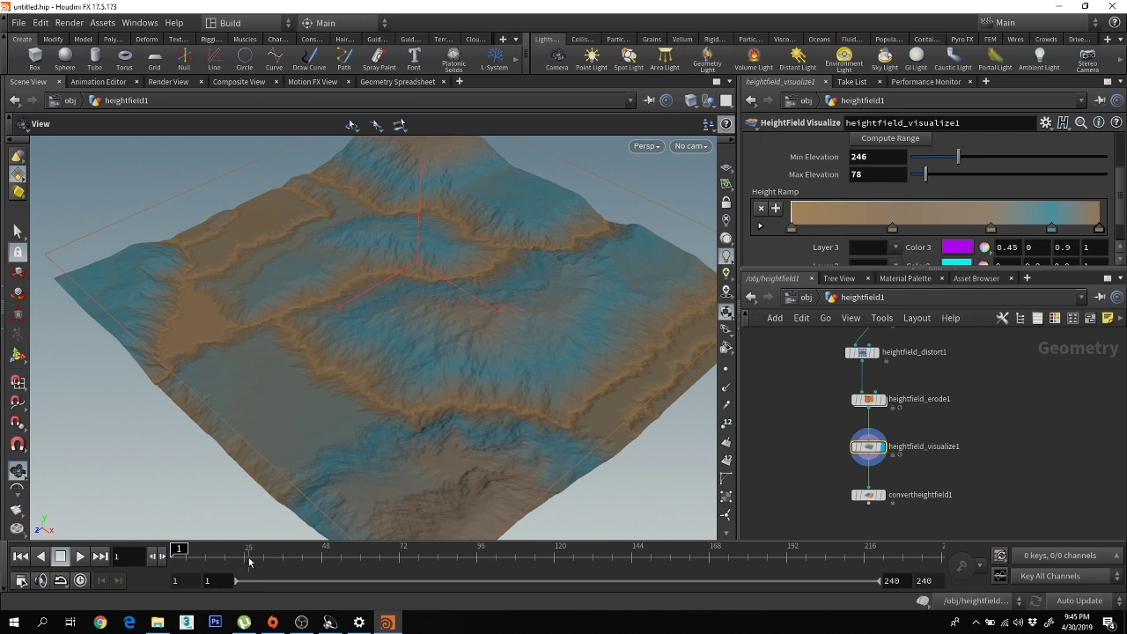
{"action": "left_click", "coordinate": [249, 555]}
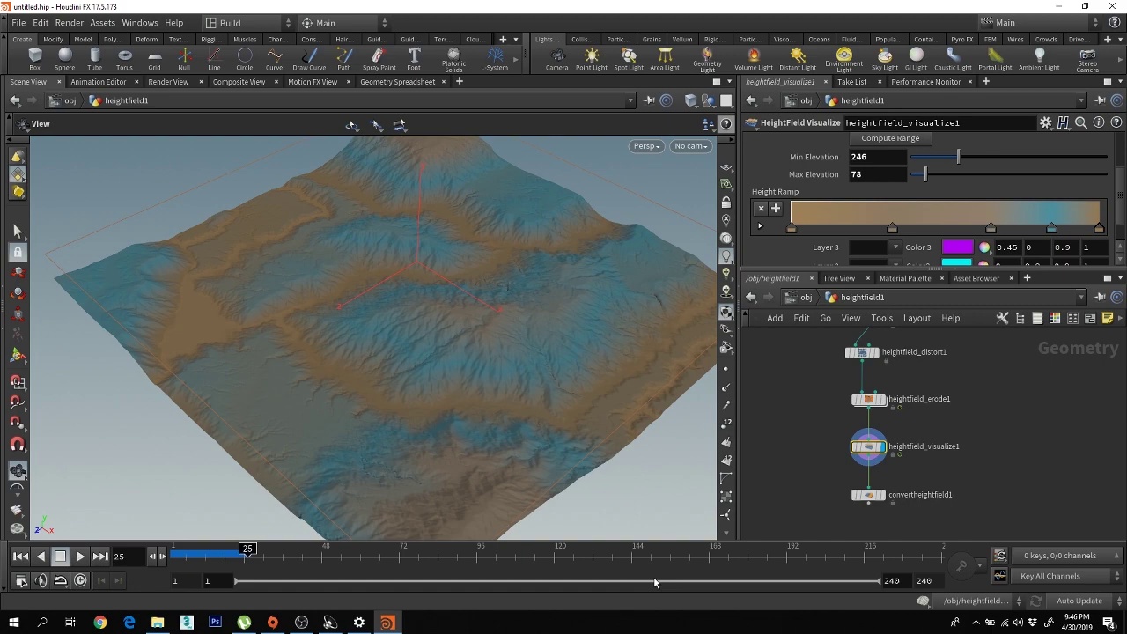
- Assign the debris layer to Layer 1 of the HeightField Visualize node
{"action": "left_click_drag", "start_coordinate": [396, 388], "coordinate": [625, 368]}
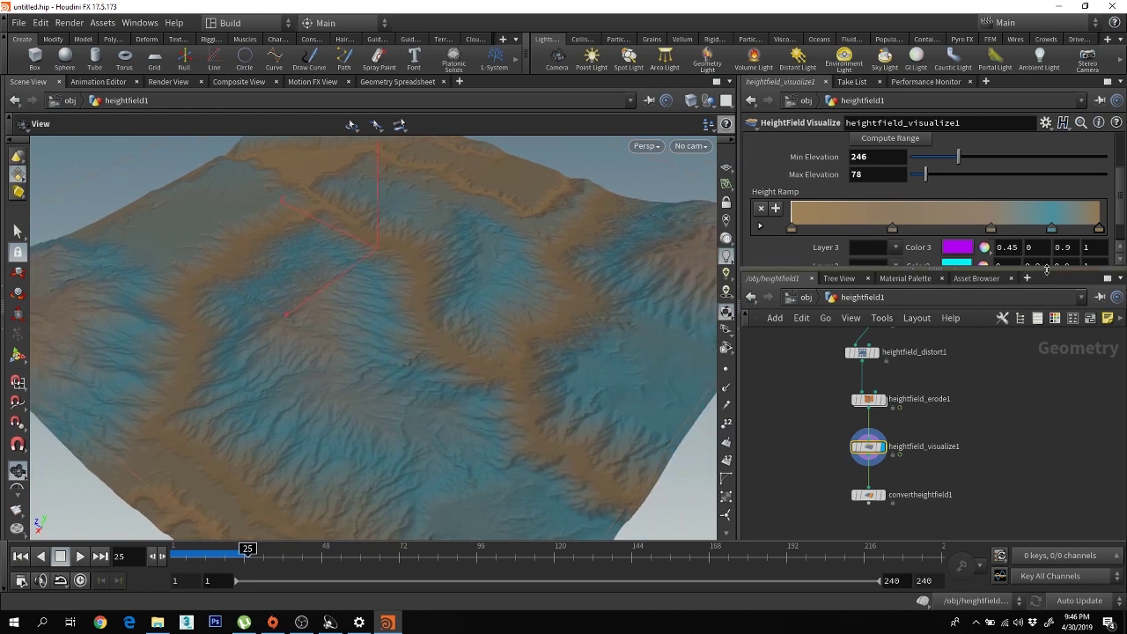
{"action": "left_click_drag", "start_coordinate": [1040, 271], "coordinate": [1035, 332]}
{"action": "scroll", "coordinate": [1041, 291], "scroll_direction": "down", "scroll_amount": 1}
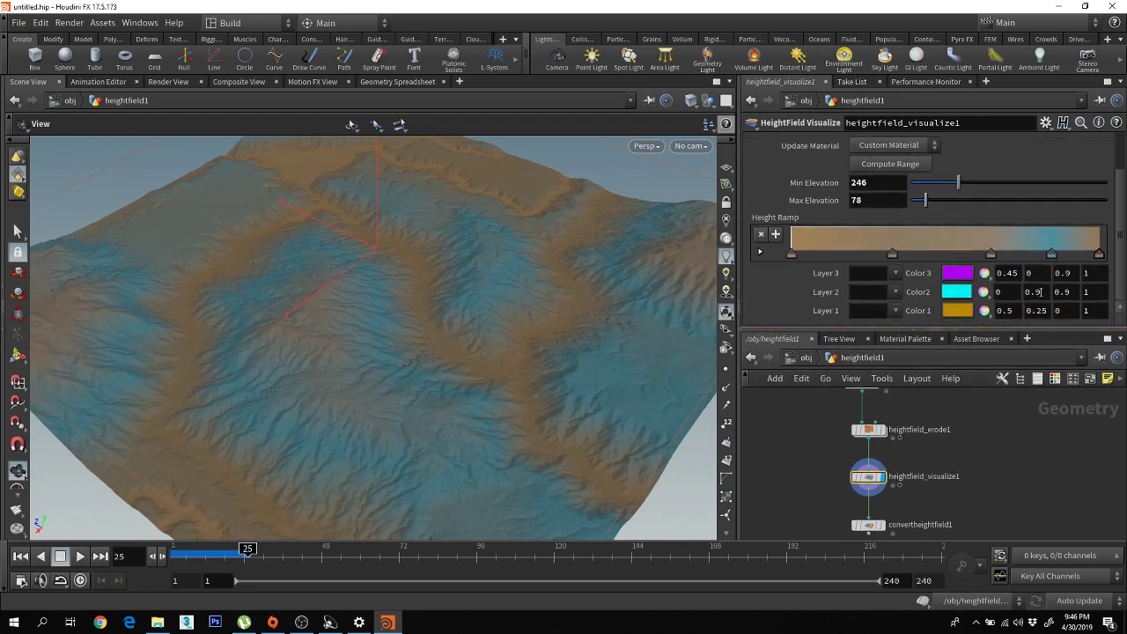
{"action": "left_click", "coordinate": [896, 311]}
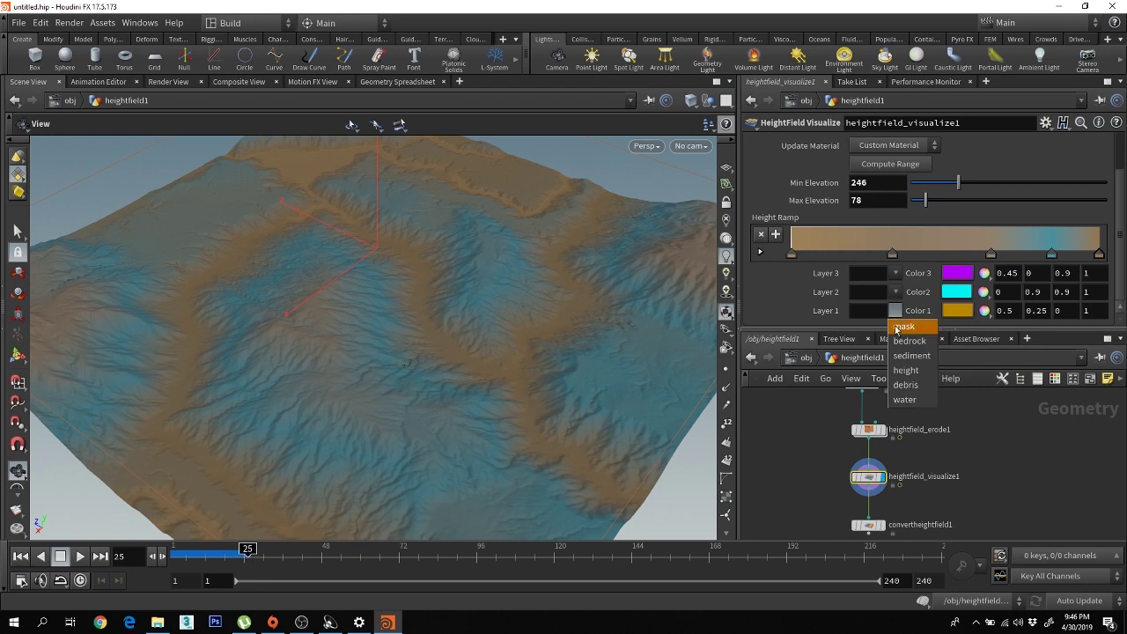
{"action": "left_click", "coordinate": [912, 388]}
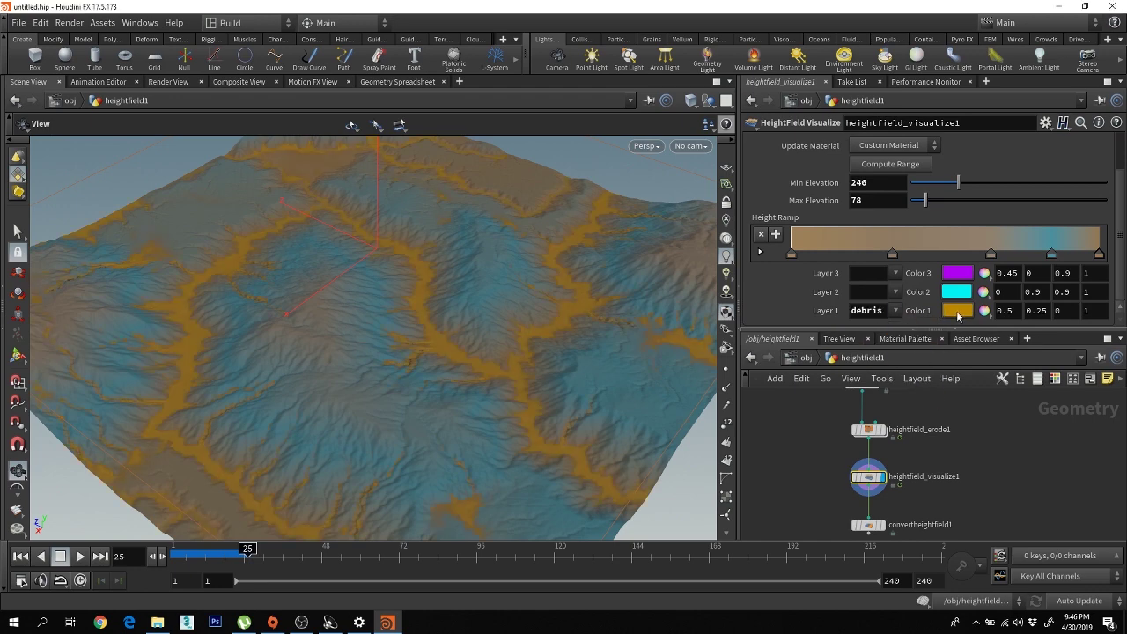
- Change the Layer 1 debris color to a muted brown with saturation 0.528 and value 0.307
{"action": "left_click", "coordinate": [959, 312]}
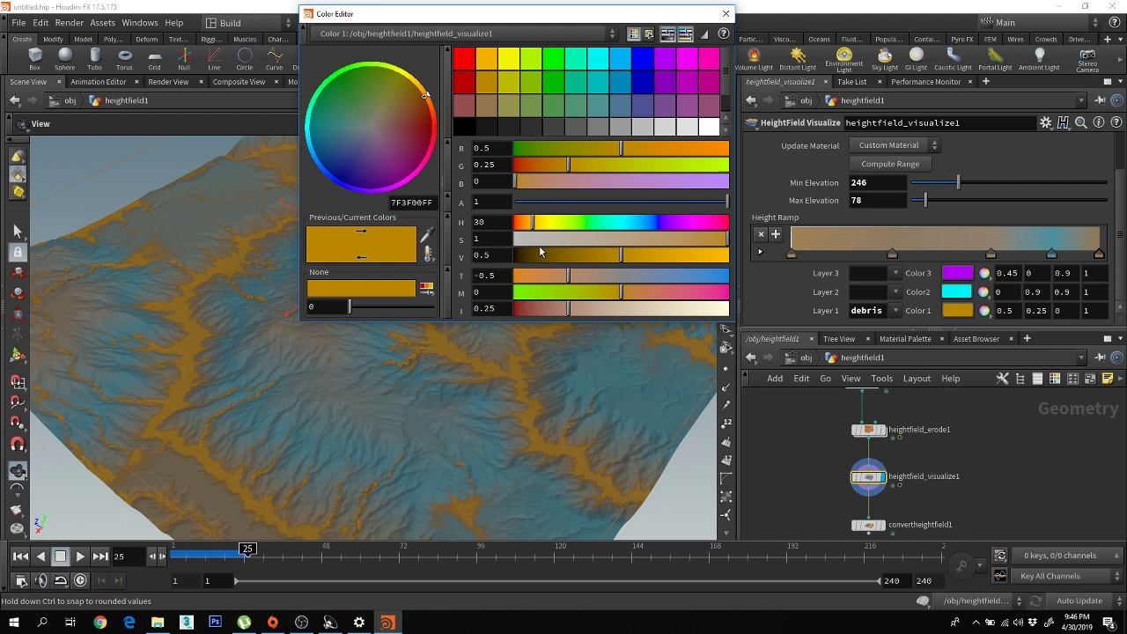
{"action": "left_click", "coordinate": [645, 244]}
{"action": "left_click_drag", "start_coordinate": [599, 260], "coordinate": [596, 264]}
{"action": "left_click_drag", "start_coordinate": [648, 238], "coordinate": [577, 269]}
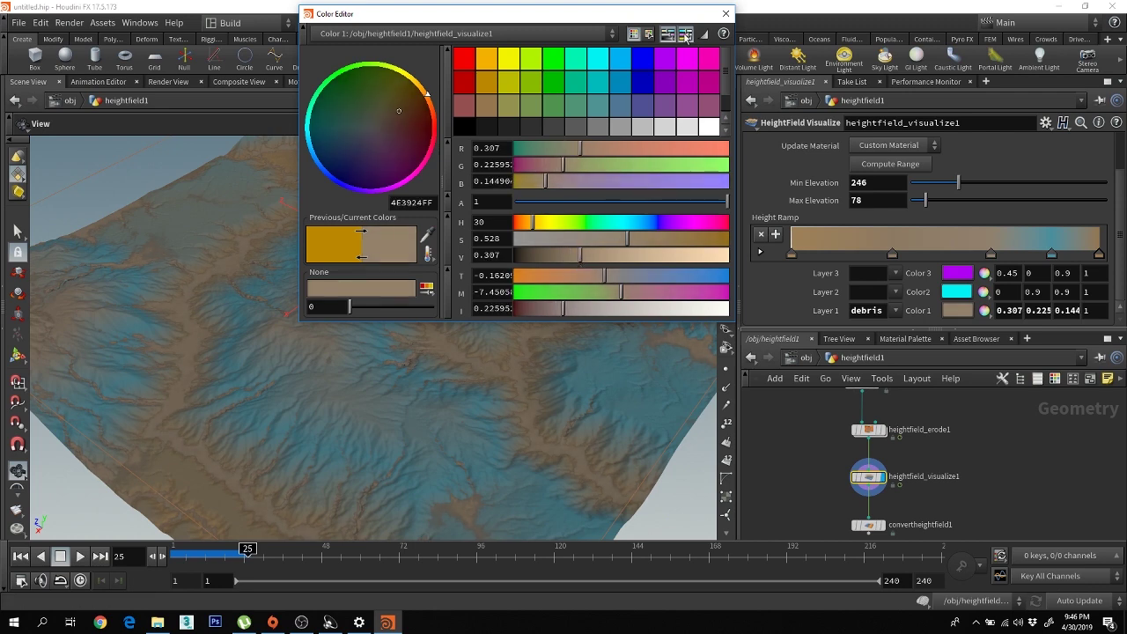
{"action": "left_click", "coordinate": [725, 13]}
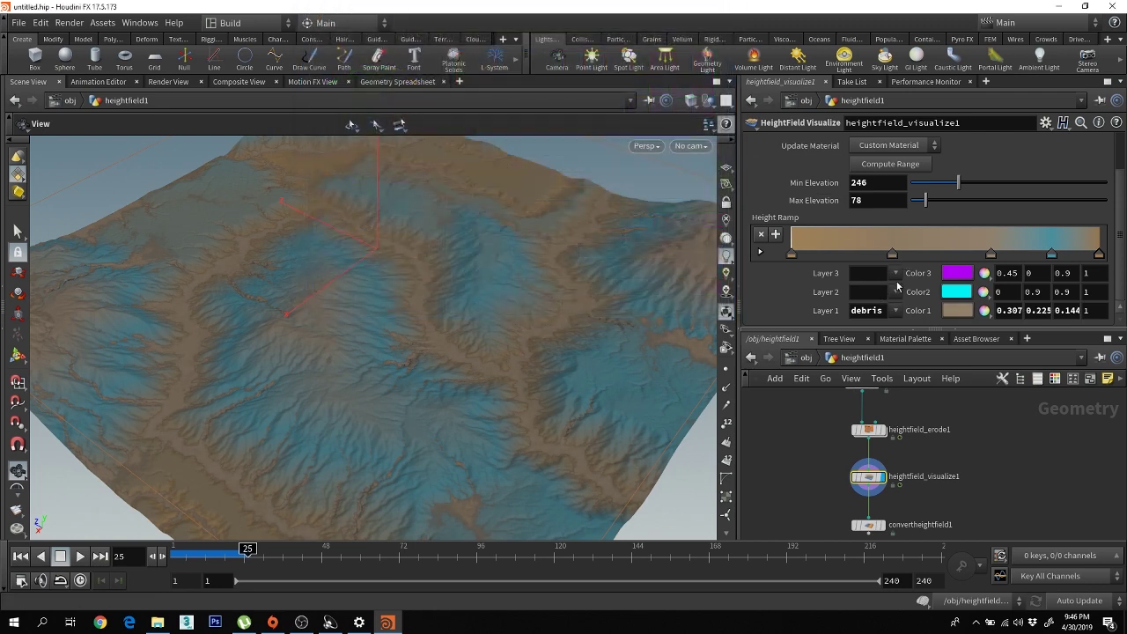
- Assign the sediment layer to Layer 2 of the HeightField Visualize node
{"action": "left_click", "coordinate": [897, 275]}
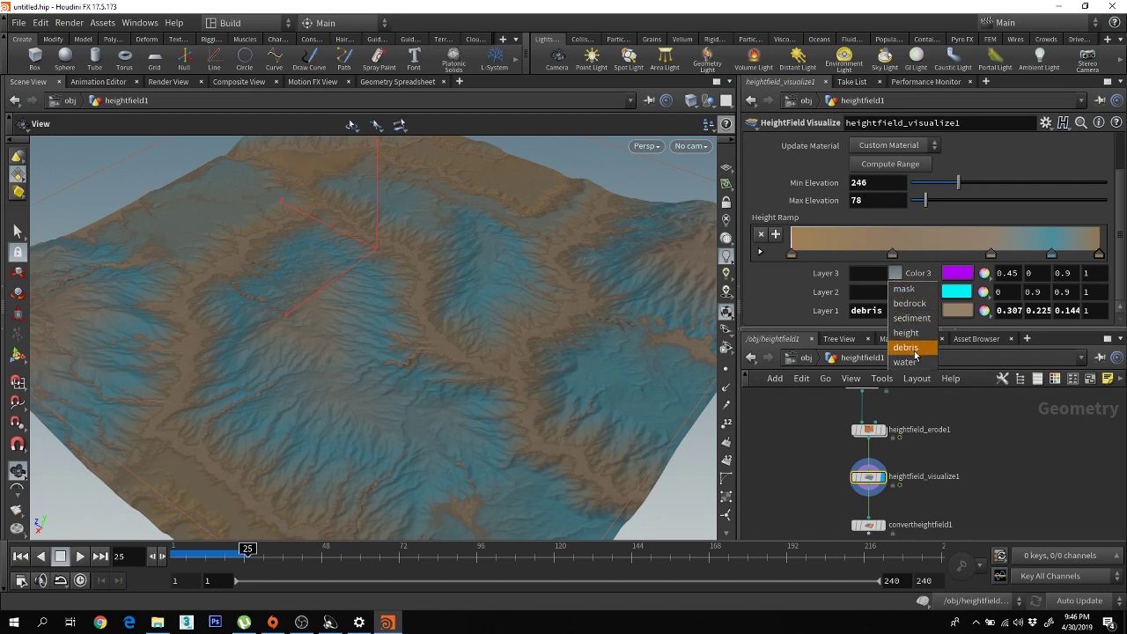
{"action": "left_click", "coordinate": [869, 299]}
{"action": "left_click", "coordinate": [895, 293]}
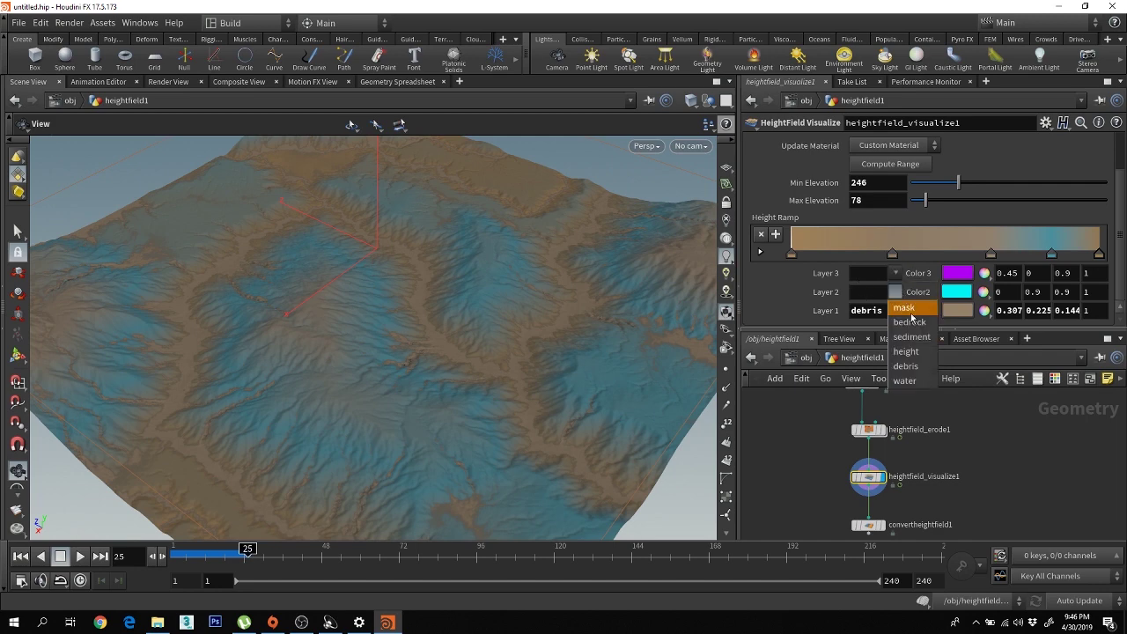
{"action": "left_click", "coordinate": [918, 338]}
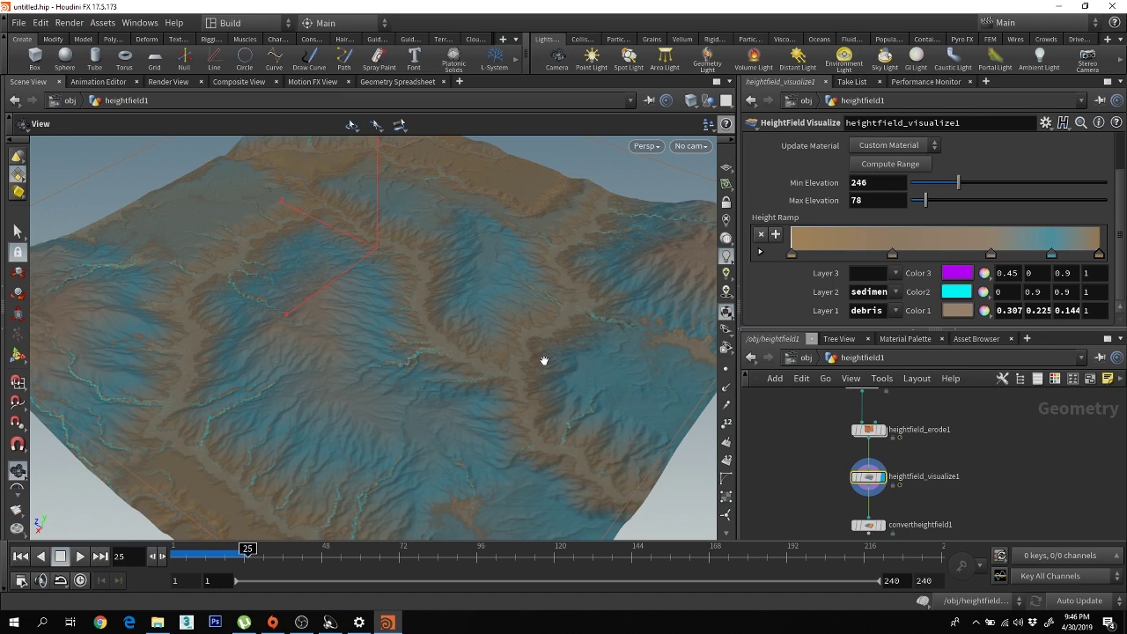
- Recolor the blue point of the height ramp to a dark reddish brown with saturation 0.436 and value 0.202
{"action": "double_click", "coordinate": [1056, 255]}
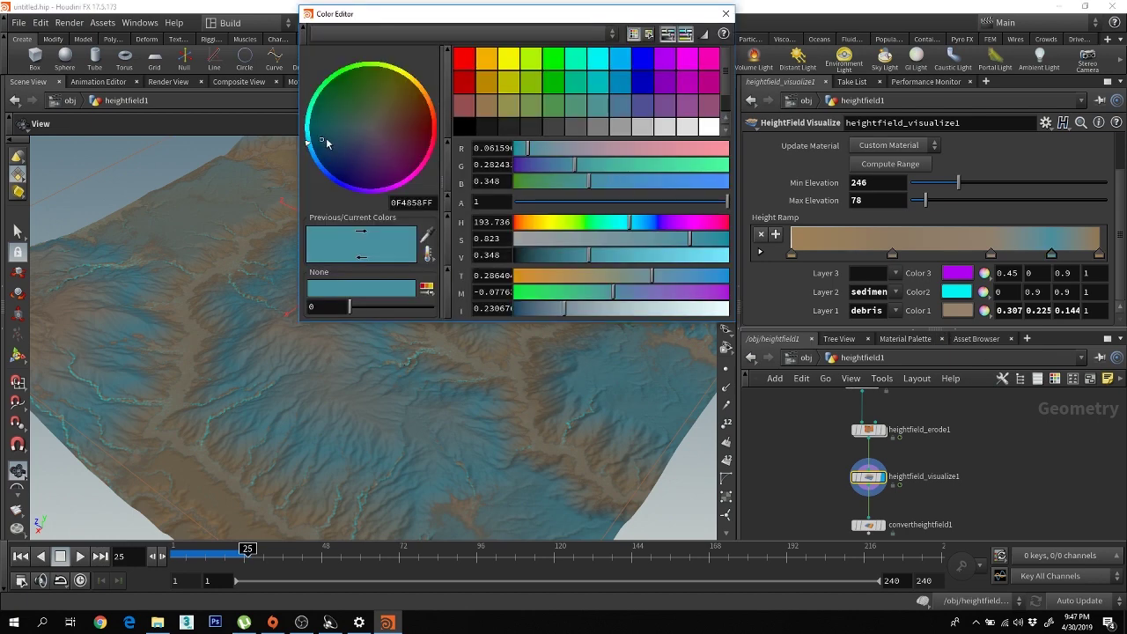
{"action": "left_click_drag", "start_coordinate": [327, 143], "coordinate": [418, 118]}
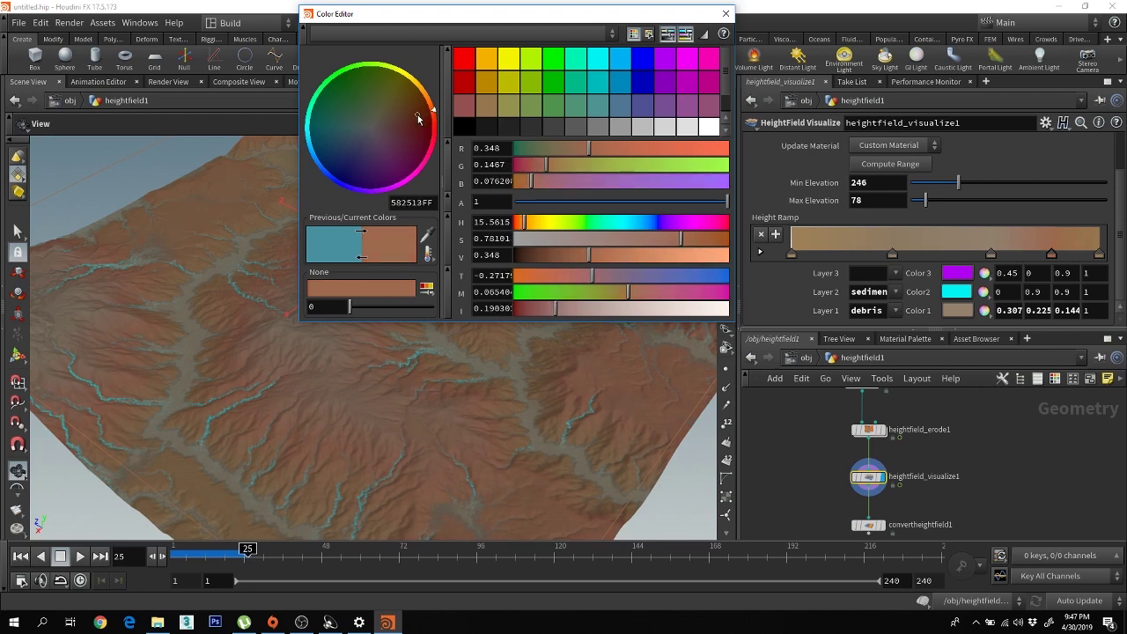
{"action": "left_click_drag", "start_coordinate": [641, 247], "coordinate": [561, 261]}
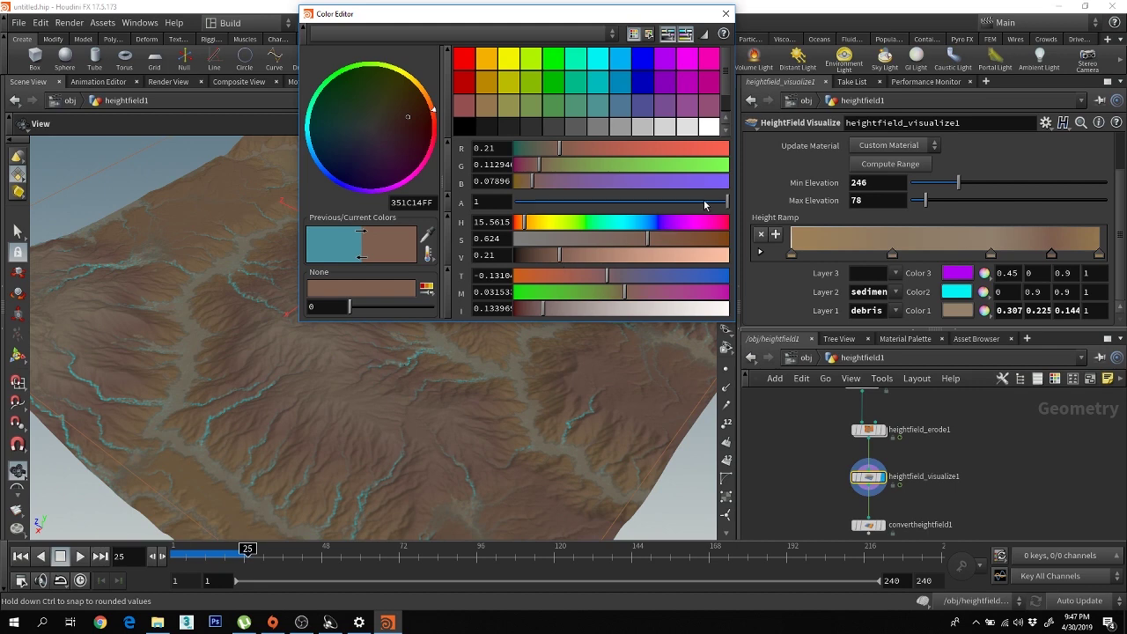
{"action": "left_click_drag", "start_coordinate": [643, 242], "coordinate": [557, 256]}
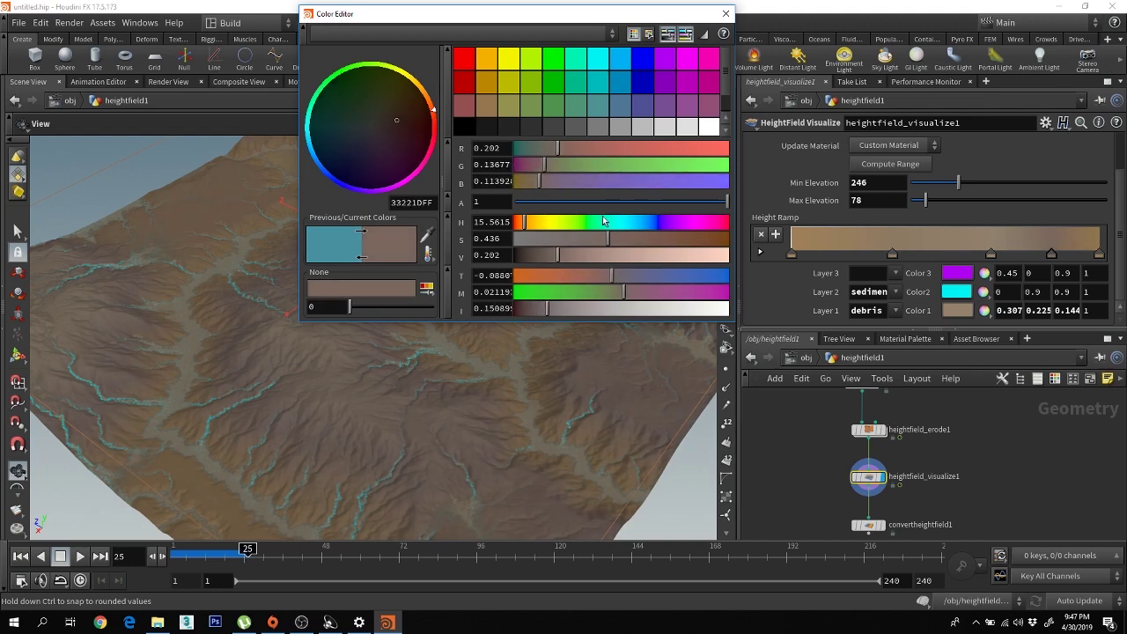
{"action": "left_click", "coordinate": [726, 15]}
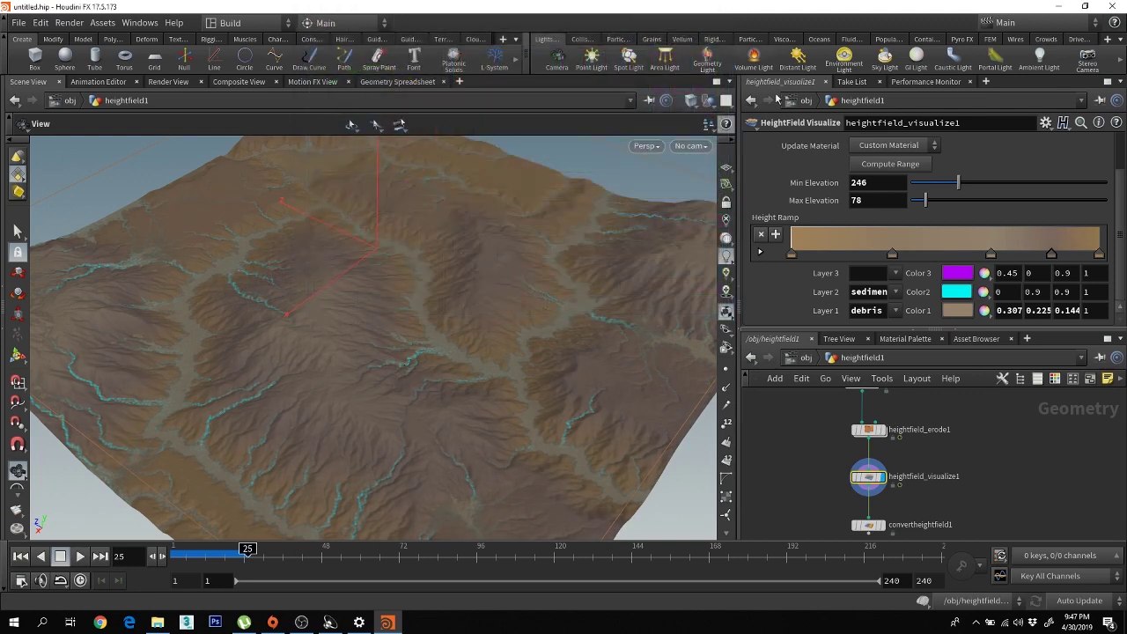
{"action": "left_click", "coordinate": [1053, 256]}
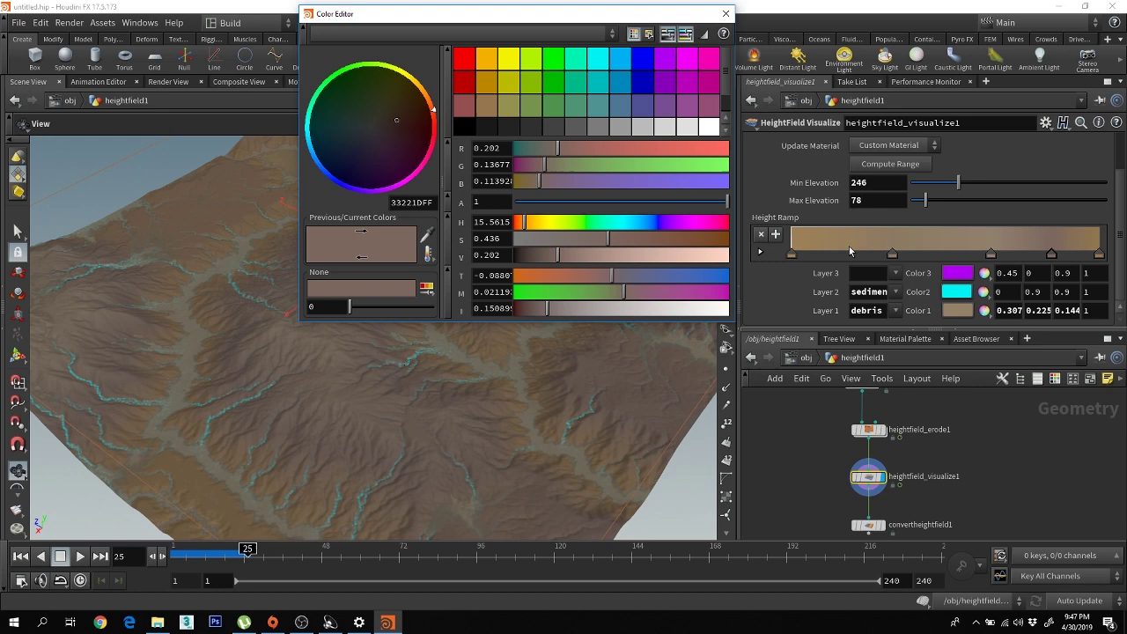
{"action": "left_click", "coordinate": [726, 15]}
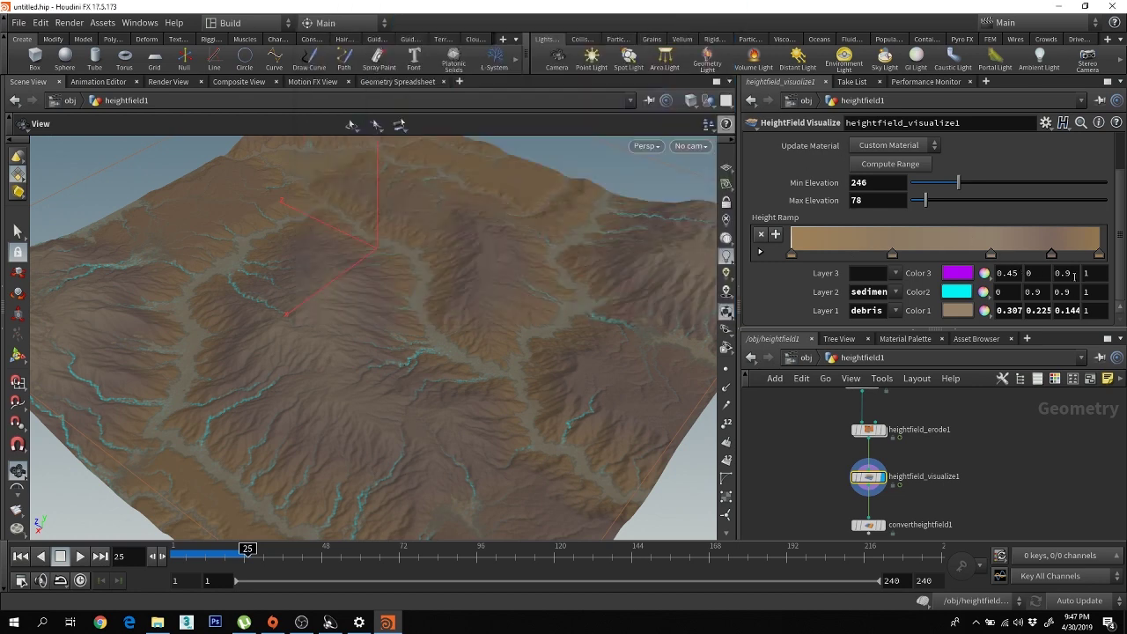
- Adjust the color of the height ramp's last point to saturation 0.693 and value 0.32
{"action": "left_click", "coordinate": [1099, 255]}
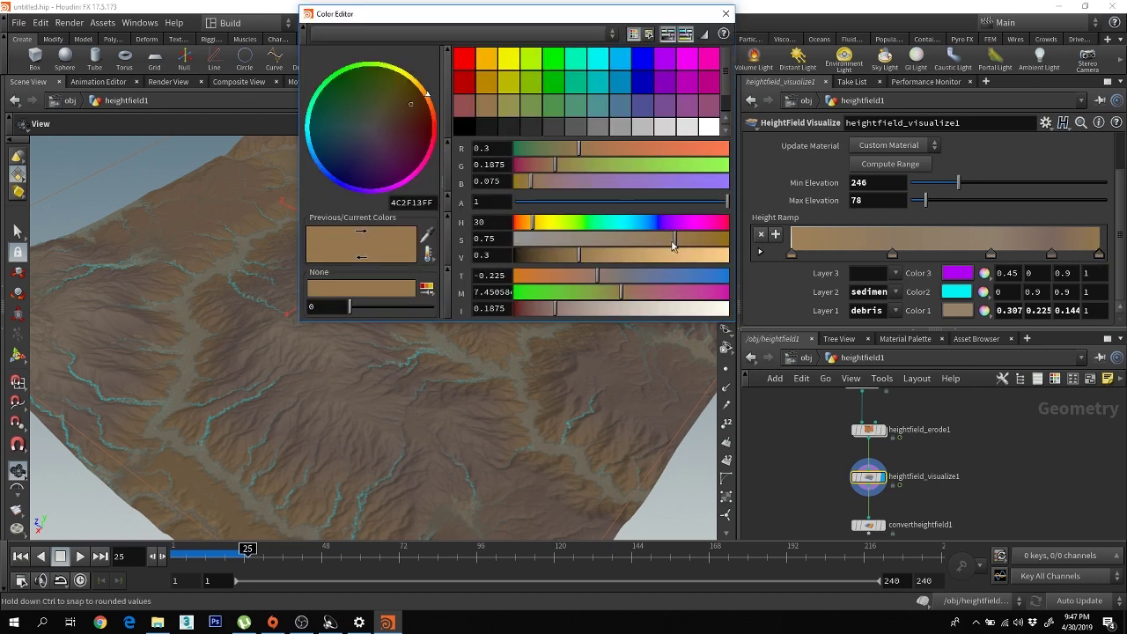
{"action": "mouse_move", "coordinate": [673, 246]}
{"action": "left_mouse_down"}
{"action": "mouse_move", "coordinate": [718, 255]}
{"action": "mouse_move", "coordinate": [648, 255]}
{"action": "mouse_move", "coordinate": [662, 251]}
{"action": "left_mouse_up"}
{"action": "mouse_move", "coordinate": [580, 254]}
{"action": "left_mouse_down"}
{"action": "mouse_move", "coordinate": [541, 256]}
{"action": "mouse_move", "coordinate": [612, 265]}
{"action": "mouse_move", "coordinate": [583, 272]}
{"action": "left_mouse_up"}
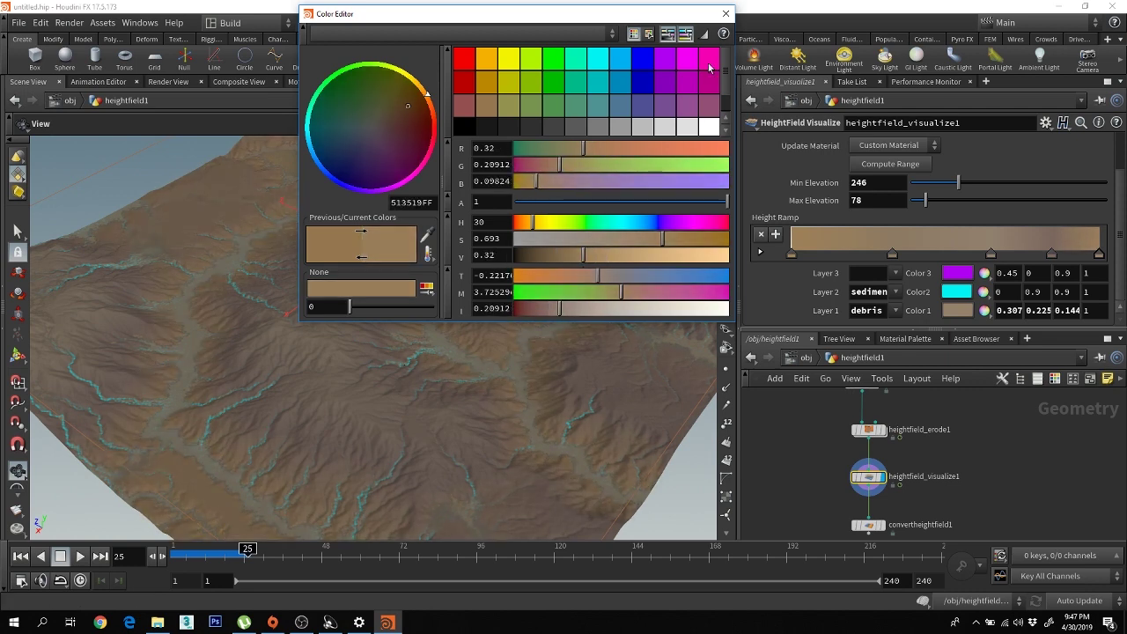
{"action": "left_click", "coordinate": [726, 13]}
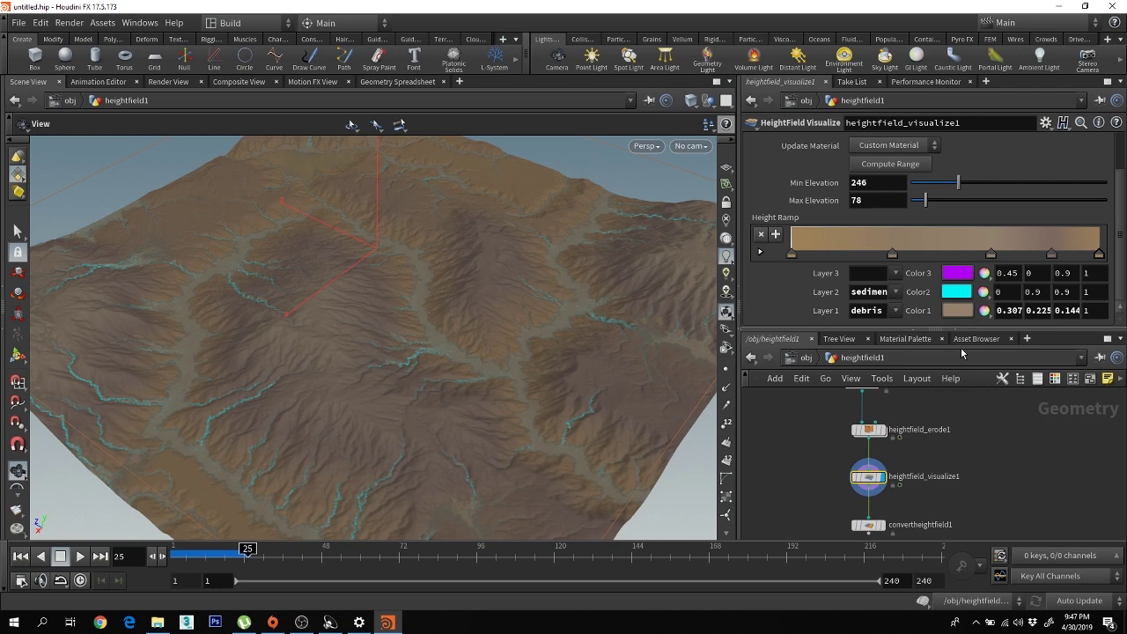
- Darken the Layer 1 debris color to a brown of about R 0.253, G 0.178, B 0.104
{"action": "left_click", "coordinate": [958, 312]}
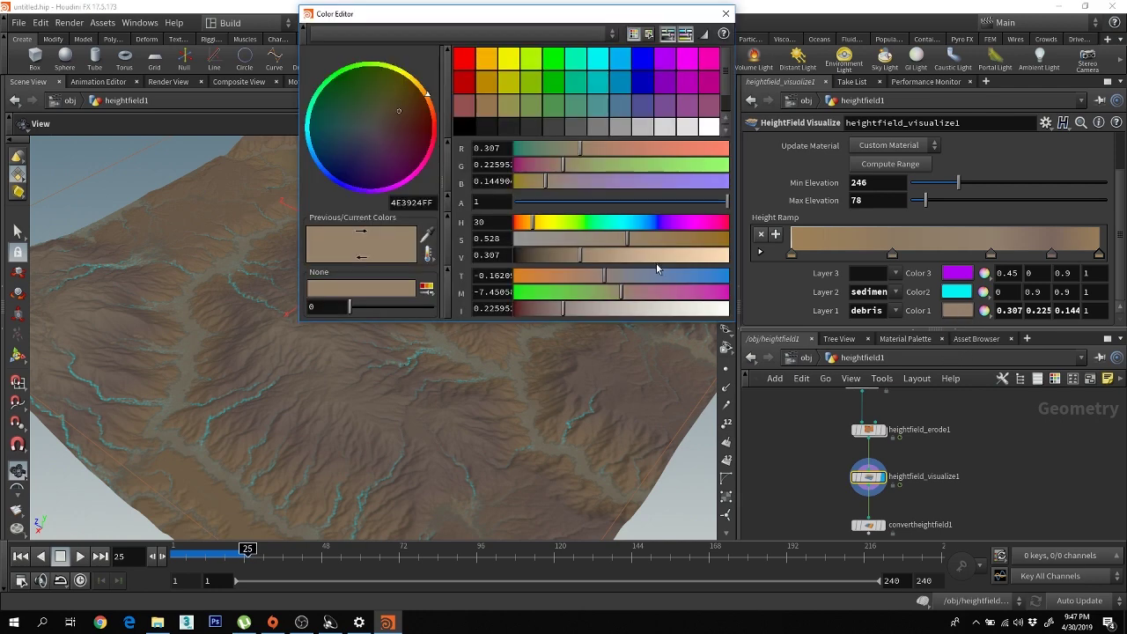
{"action": "left_click_drag", "start_coordinate": [628, 239], "coordinate": [693, 249]}
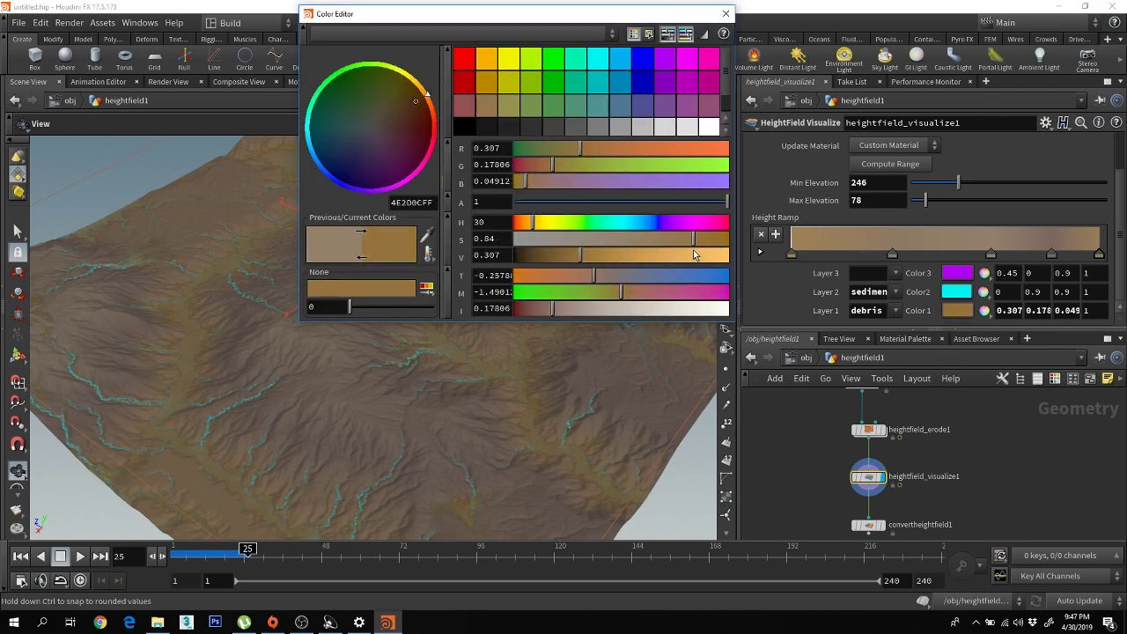
{"action": "left_click_drag", "start_coordinate": [582, 263], "coordinate": [606, 288]}
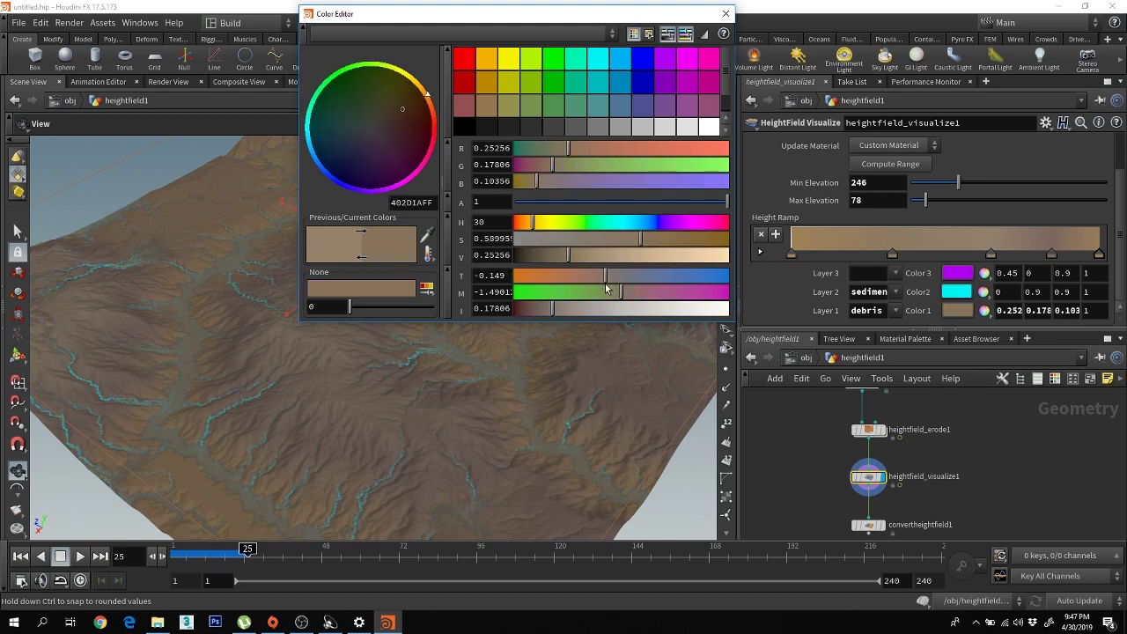
{"action": "left_click", "coordinate": [726, 14]}
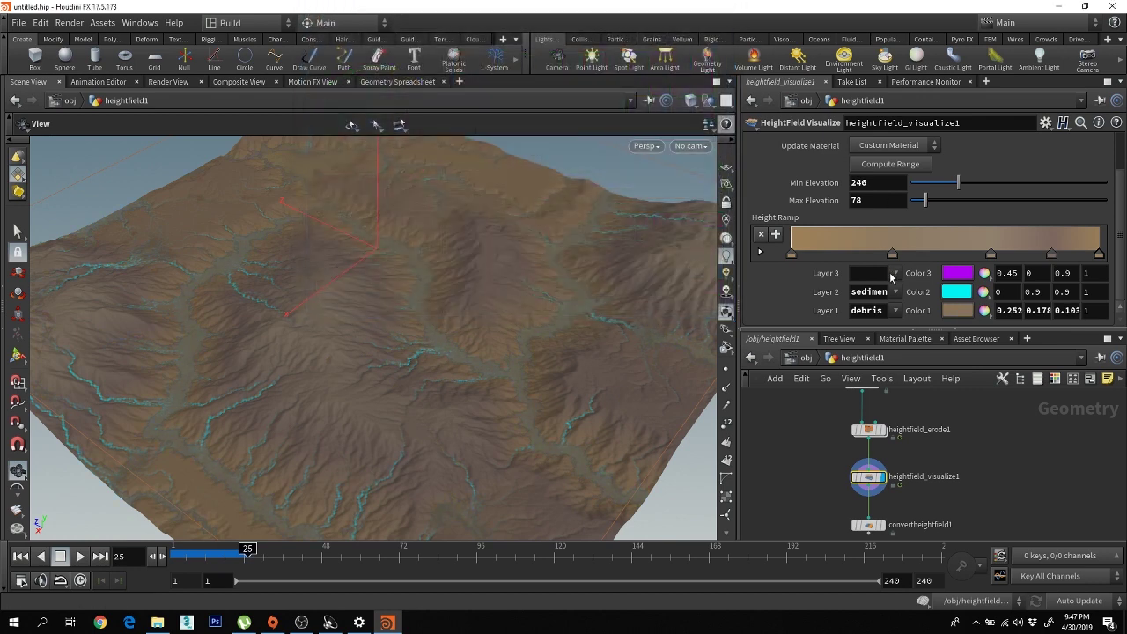
- Assign the water layer to Layer 3 of the HeightField Visualize node
{"action": "left_click", "coordinate": [892, 275]}
{"action": "left_click", "coordinate": [908, 369]}
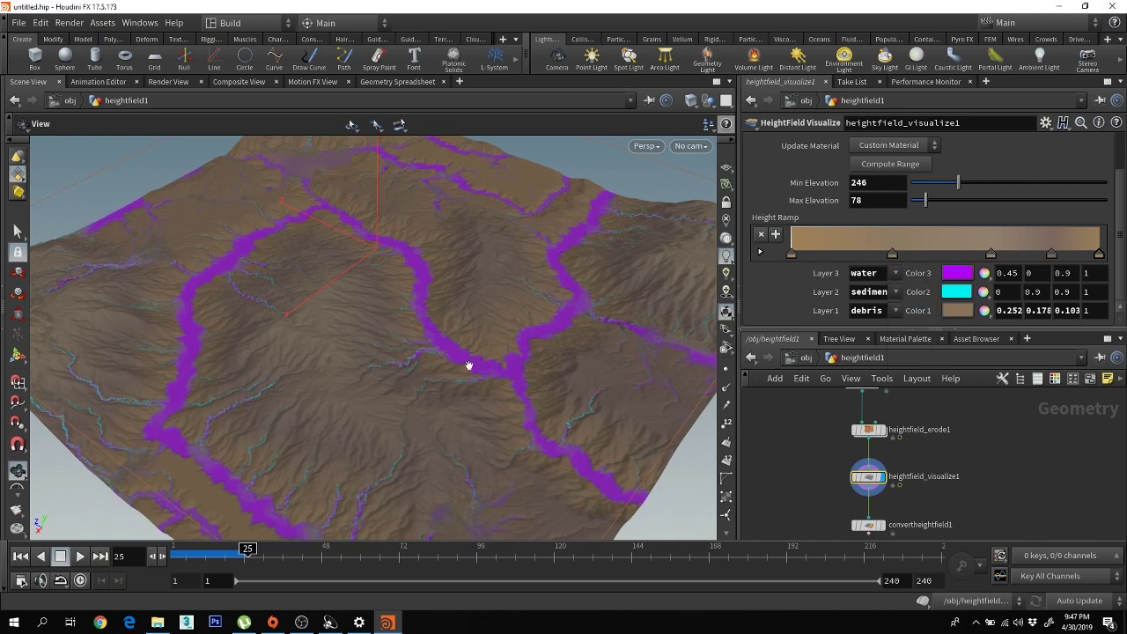
{"action": "left_click_drag", "start_coordinate": [476, 363], "coordinate": [478, 408]}
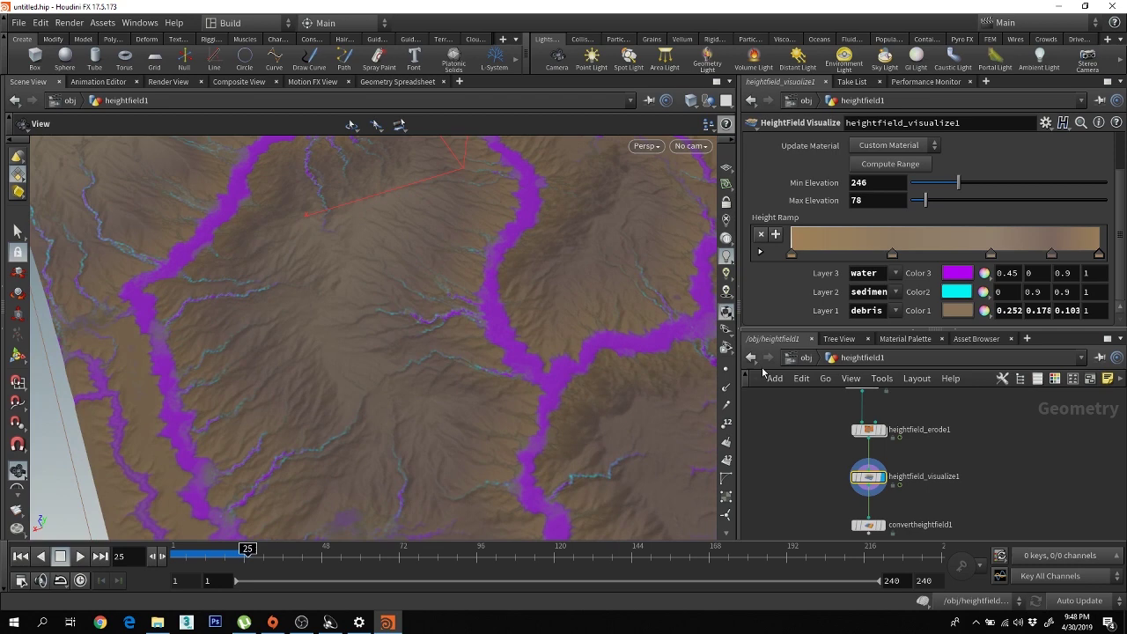
- Sample a brown from the height ramp for the Layer 3 water color and tune it to about R 0.218, G 0.149, B 0.067
{"action": "left_click", "coordinate": [965, 276]}
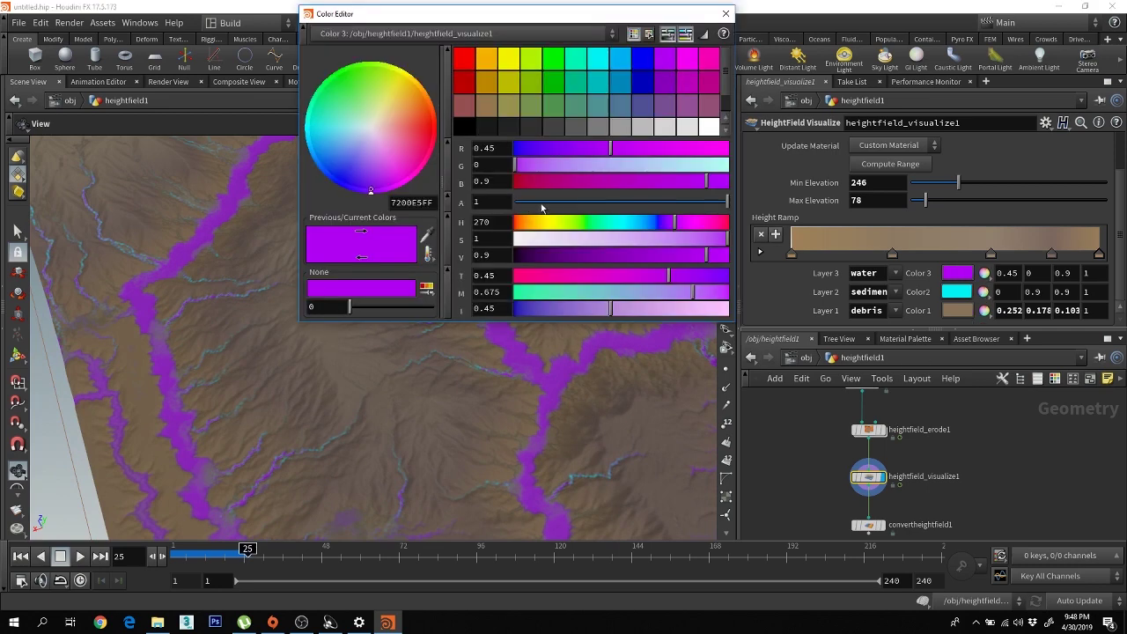
{"action": "left_click_drag", "start_coordinate": [427, 235], "coordinate": [1034, 246]}
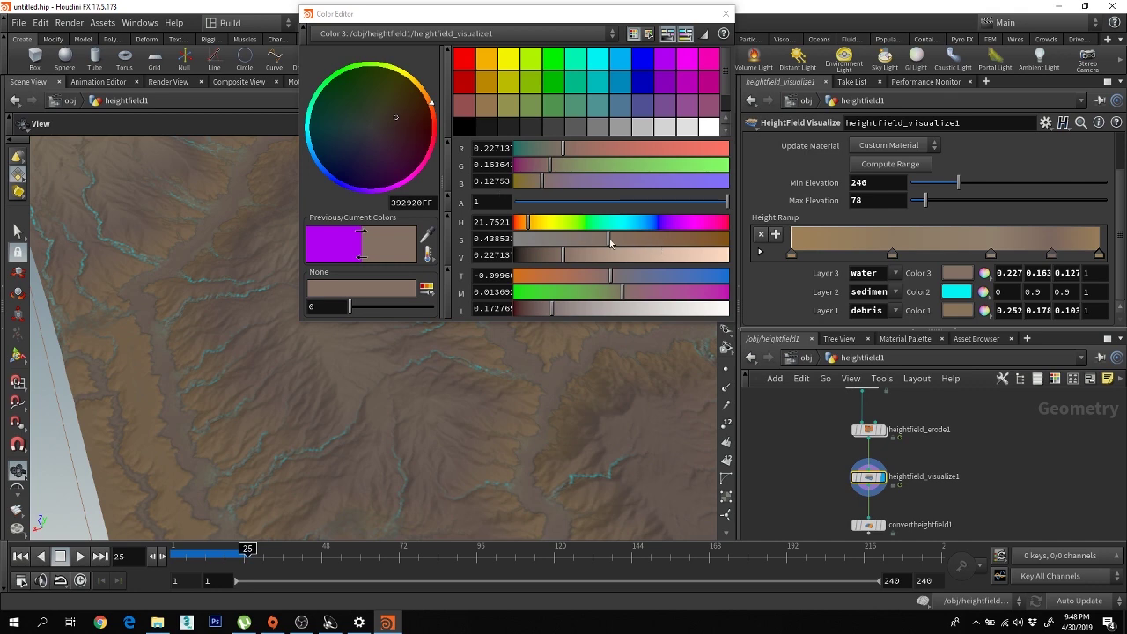
{"action": "left_click_drag", "start_coordinate": [610, 239], "coordinate": [656, 250]}
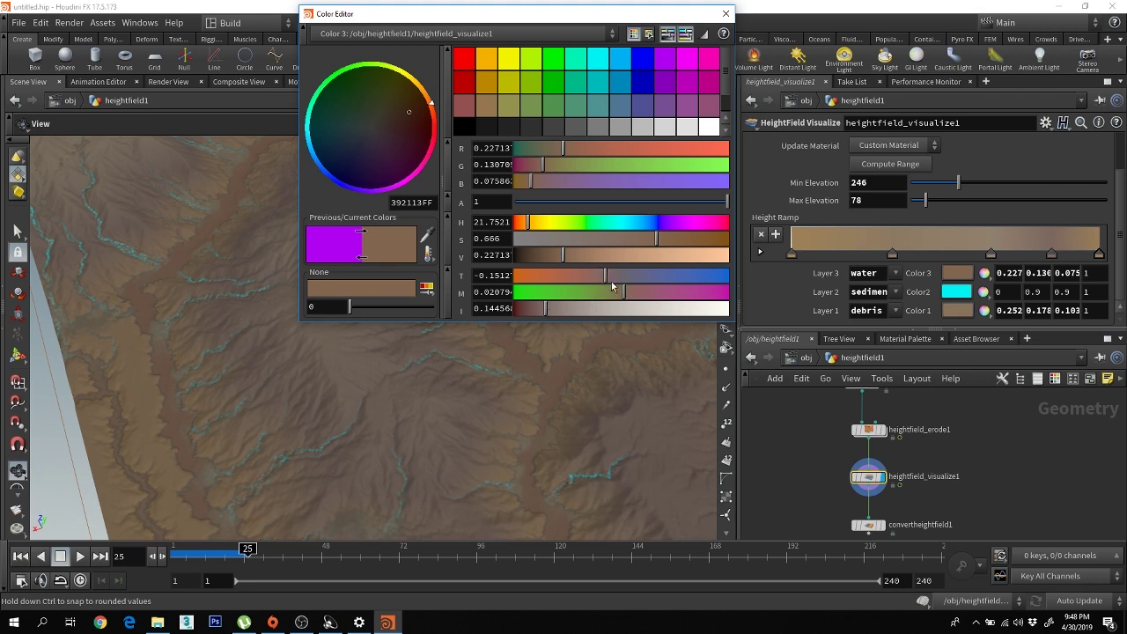
{"action": "left_click_drag", "start_coordinate": [625, 297], "coordinate": [620, 301]}
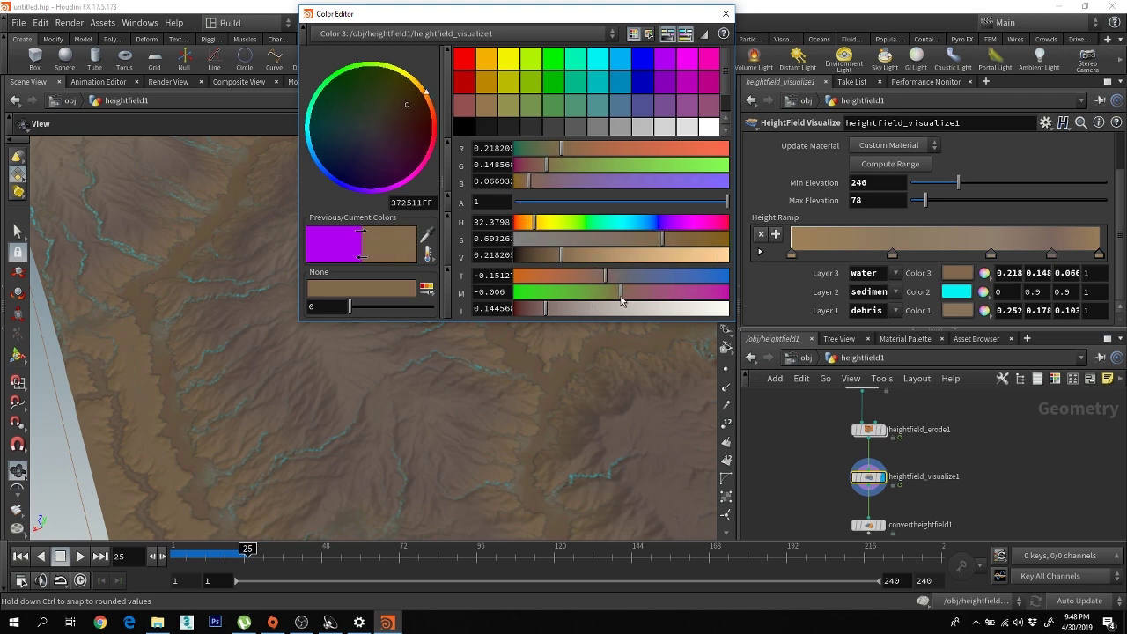
{"action": "left_click", "coordinate": [726, 13]}
- Set the grid spacing of the base heightfield1 node to 0.45
{"action": "left_click_drag", "start_coordinate": [589, 239], "coordinate": [549, 441]}
{"action": "right_click_drag", "start_coordinate": [549, 441], "coordinate": [550, 381]}
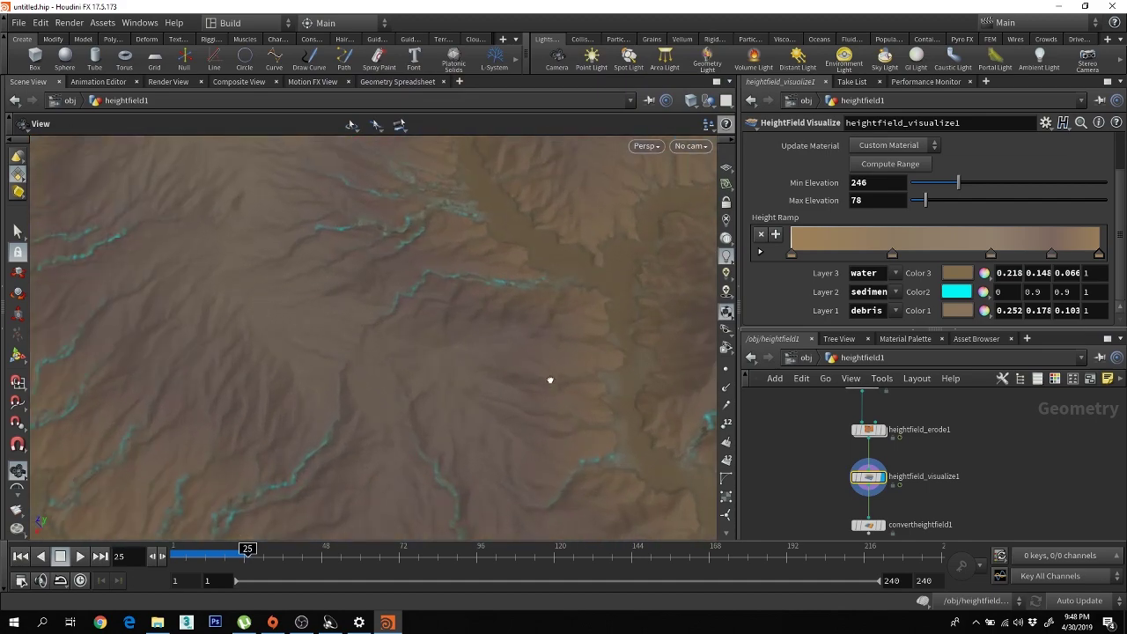
{"action": "left_click_drag", "start_coordinate": [551, 380], "coordinate": [532, 426]}
{"action": "scroll", "coordinate": [972, 447], "scroll_direction": "down", "scroll_amount": 2}
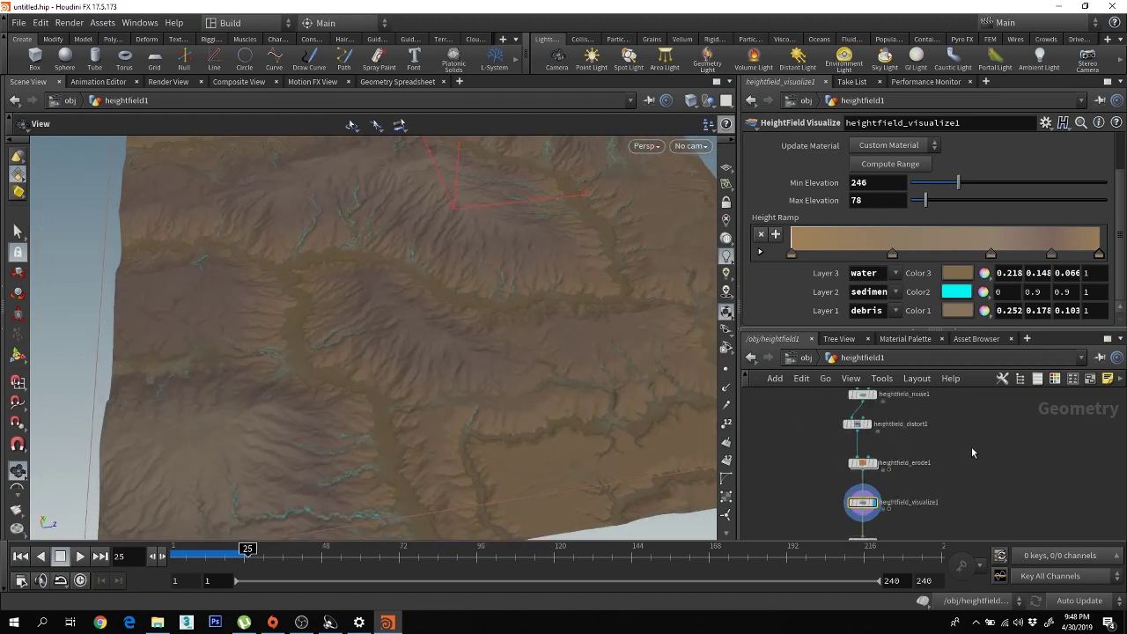
{"action": "scroll", "coordinate": [972, 452], "scroll_direction": "down", "scroll_amount": 1}
{"action": "middle_click_drag", "start_coordinate": [964, 438], "coordinate": [993, 432]}
{"action": "scroll", "coordinate": [940, 439], "scroll_direction": "up", "scroll_amount": 3}
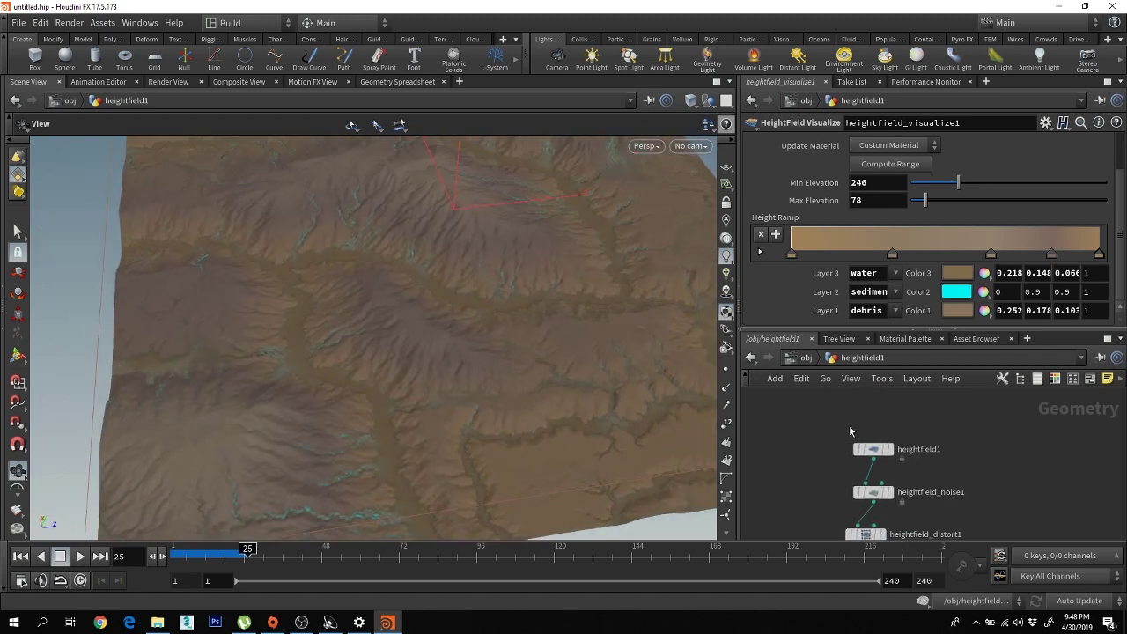
{"action": "left_click", "coordinate": [874, 449]}
{"action": "left_click", "coordinate": [867, 234]}
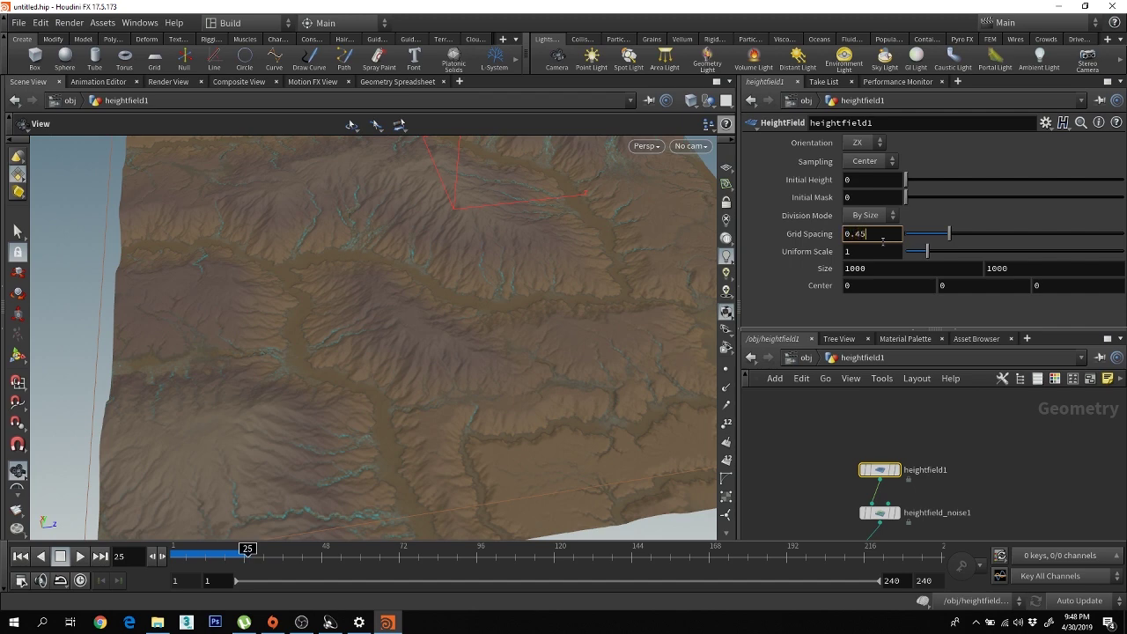
{"action": "key", "text": "Return"}
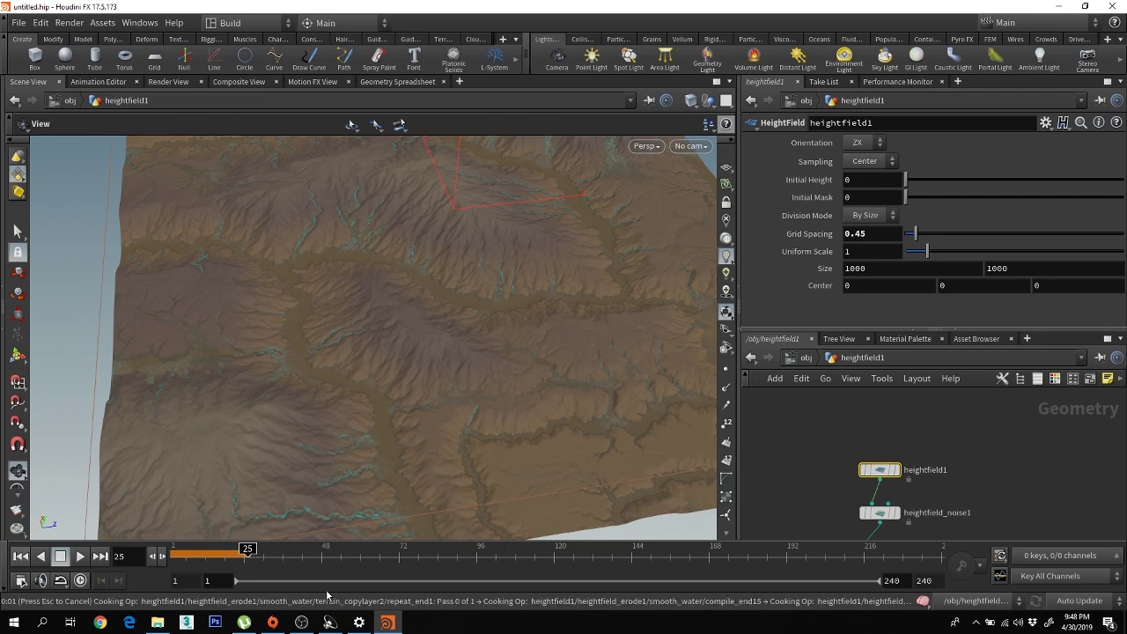
- Rewind the simulation to frame 1 and recook the erosion at frame 25 with the finer grid spacing
{"action": "left_click", "coordinate": [20, 561]}
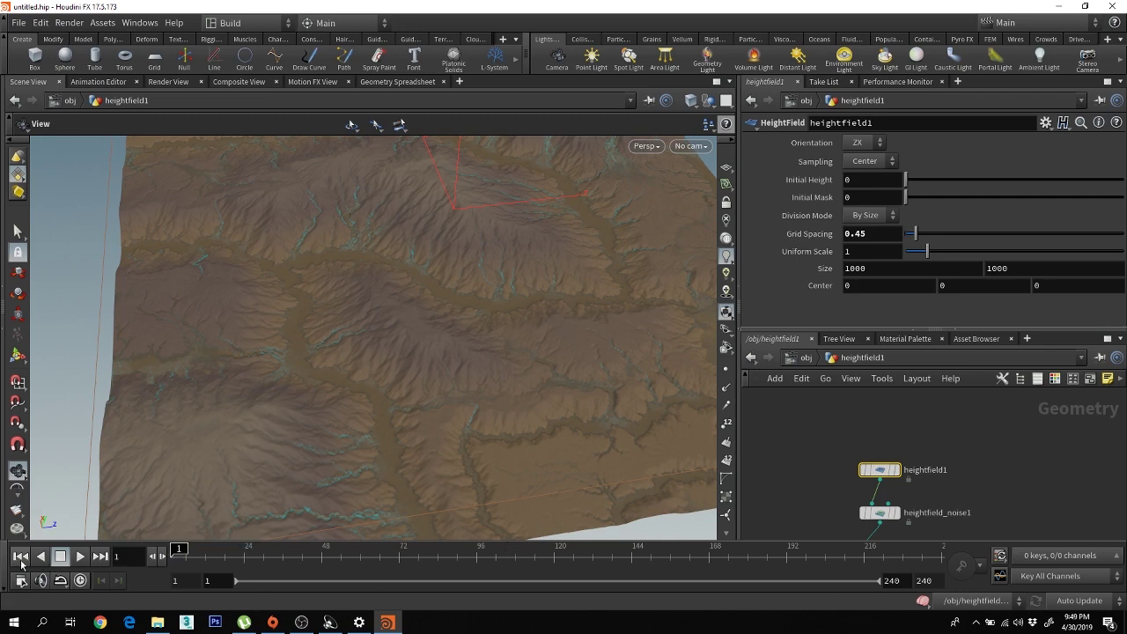
{"action": "left_click", "coordinate": [249, 560]}
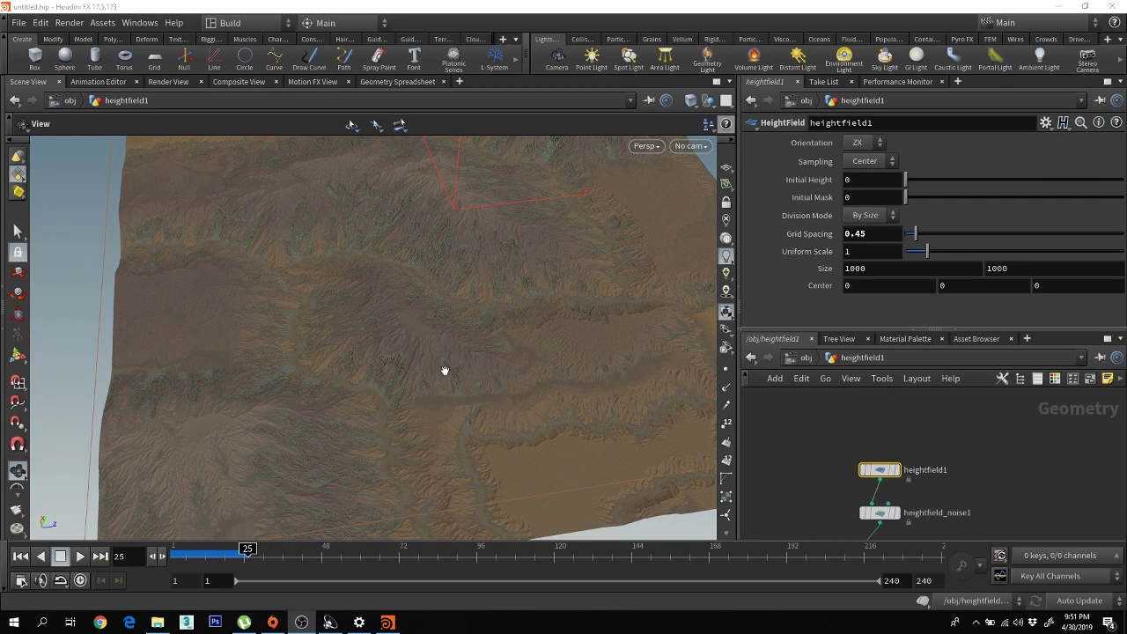
{"action": "left_click_drag", "start_coordinate": [438, 372], "coordinate": [509, 366]}
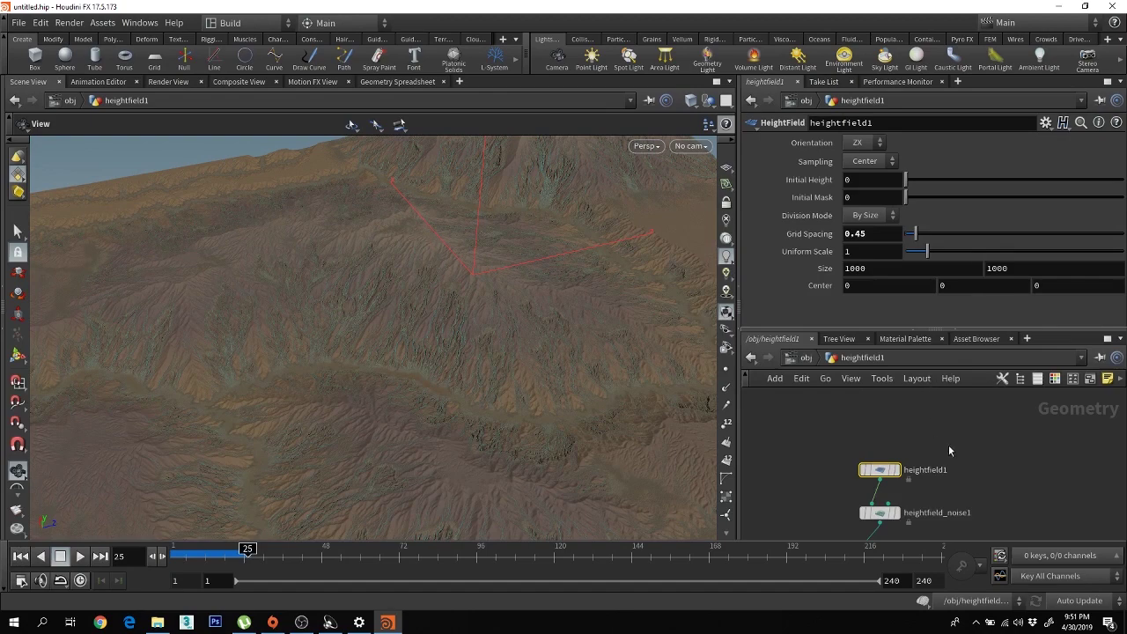
- Recolor the fourth height ramp point of heightfield_visualize1 with a brown sampled from the ramp and fine-tune it in the color editor
{"action": "scroll", "coordinate": [949, 451], "scroll_direction": "down", "scroll_amount": 5}
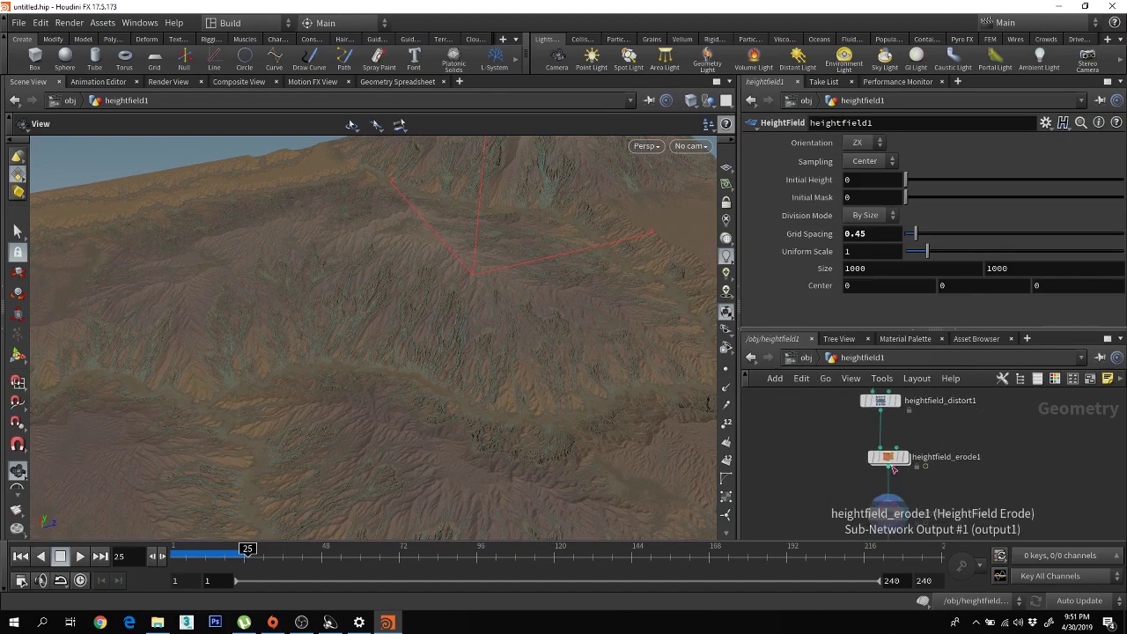
{"action": "left_click", "coordinate": [889, 457]}
{"action": "middle_click_drag", "start_coordinate": [1021, 448], "coordinate": [1005, 418]}
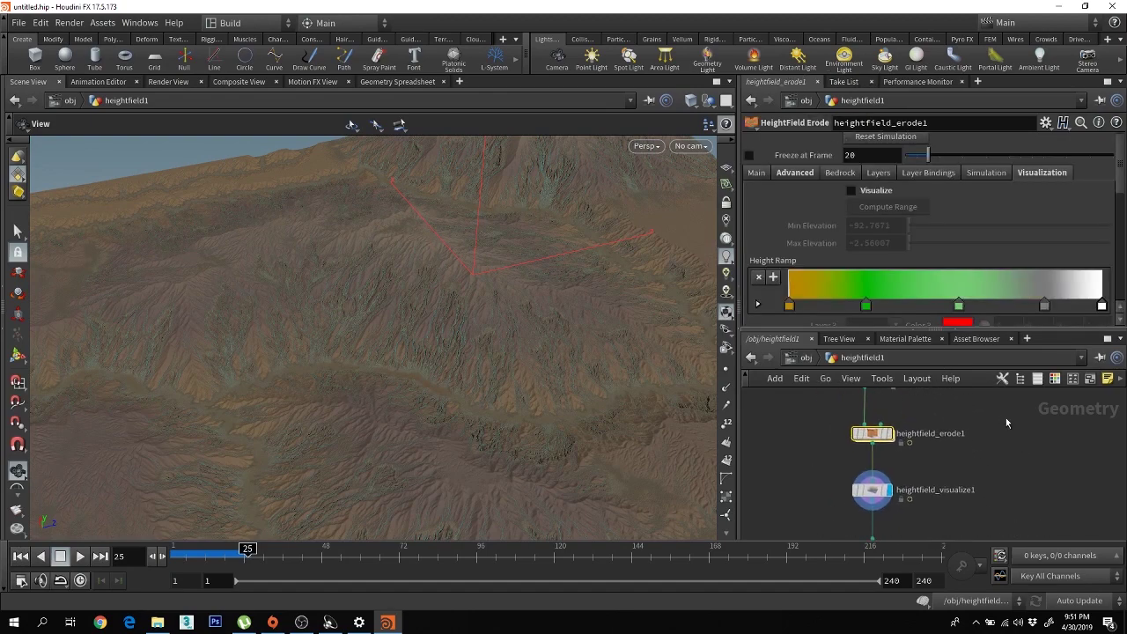
{"action": "left_click", "coordinate": [874, 494]}
{"action": "double_click", "coordinate": [1052, 254]}
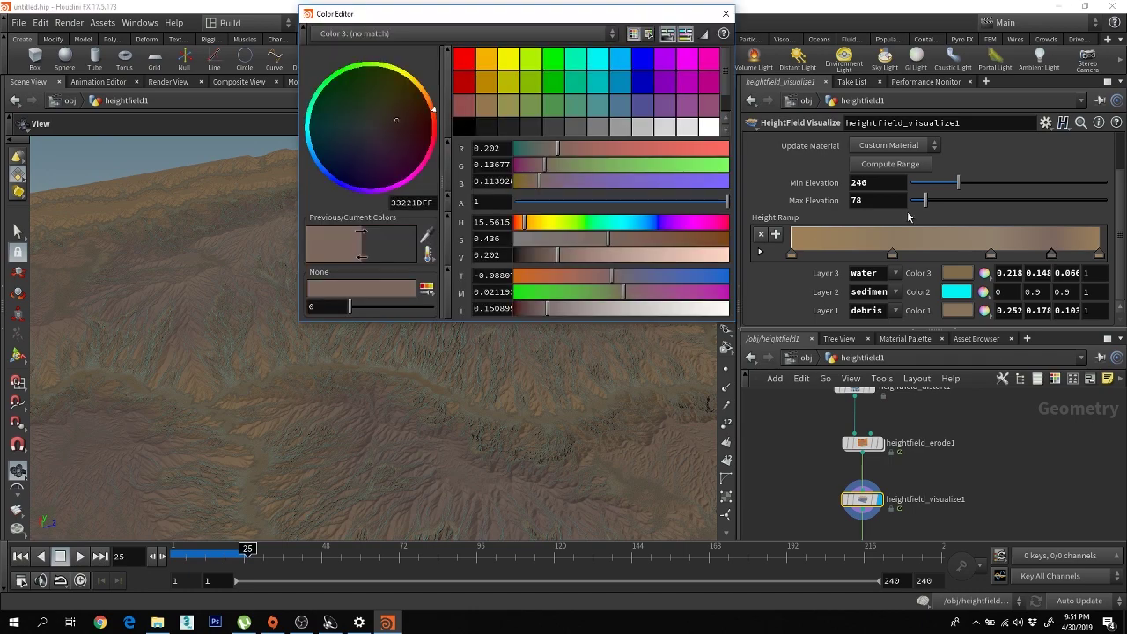
{"action": "left_click", "coordinate": [891, 238]}
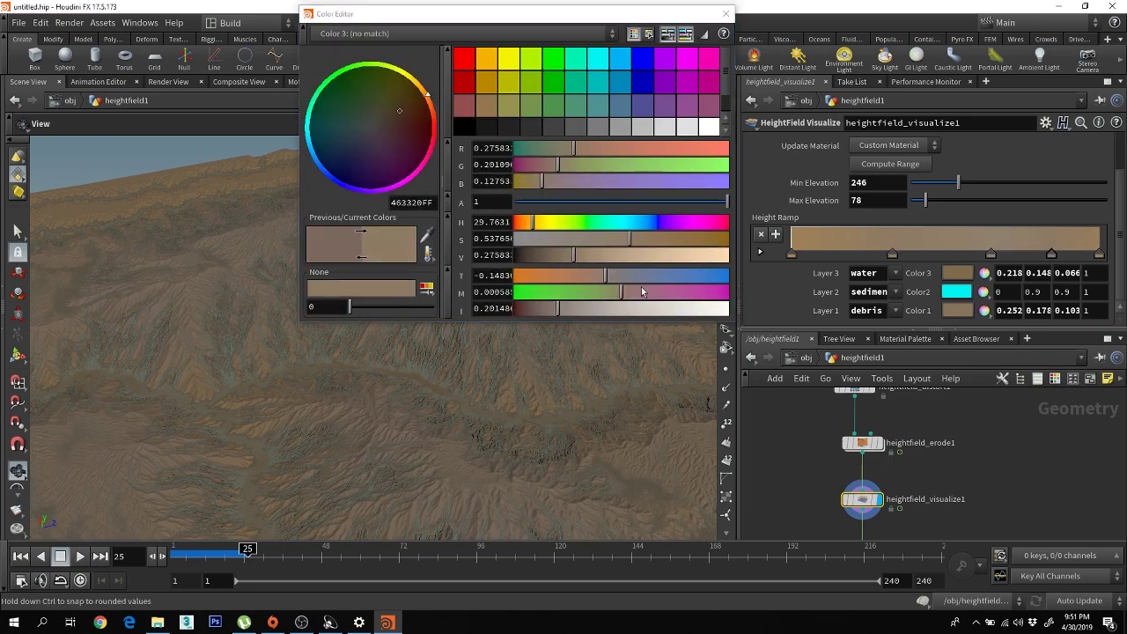
{"action": "left_click_drag", "start_coordinate": [630, 241], "coordinate": [573, 253]}
{"action": "left_click", "coordinate": [726, 13]}
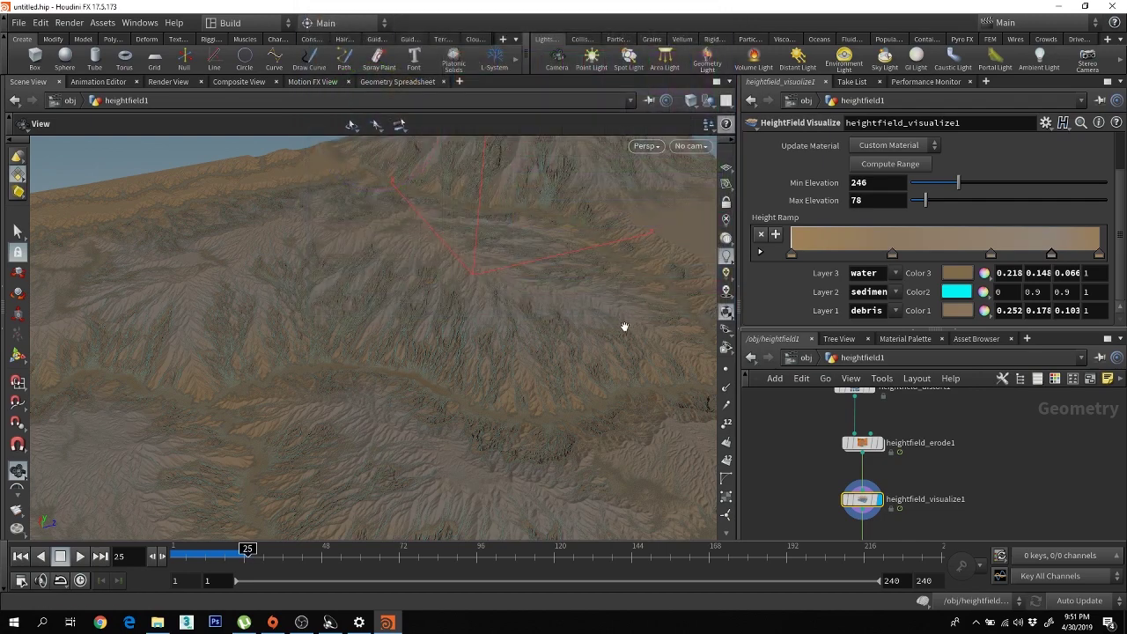
- Examine the recolored eroded terrain up close, from above and from a low angle
{"action": "left_click_drag", "start_coordinate": [624, 325], "coordinate": [349, 355]}
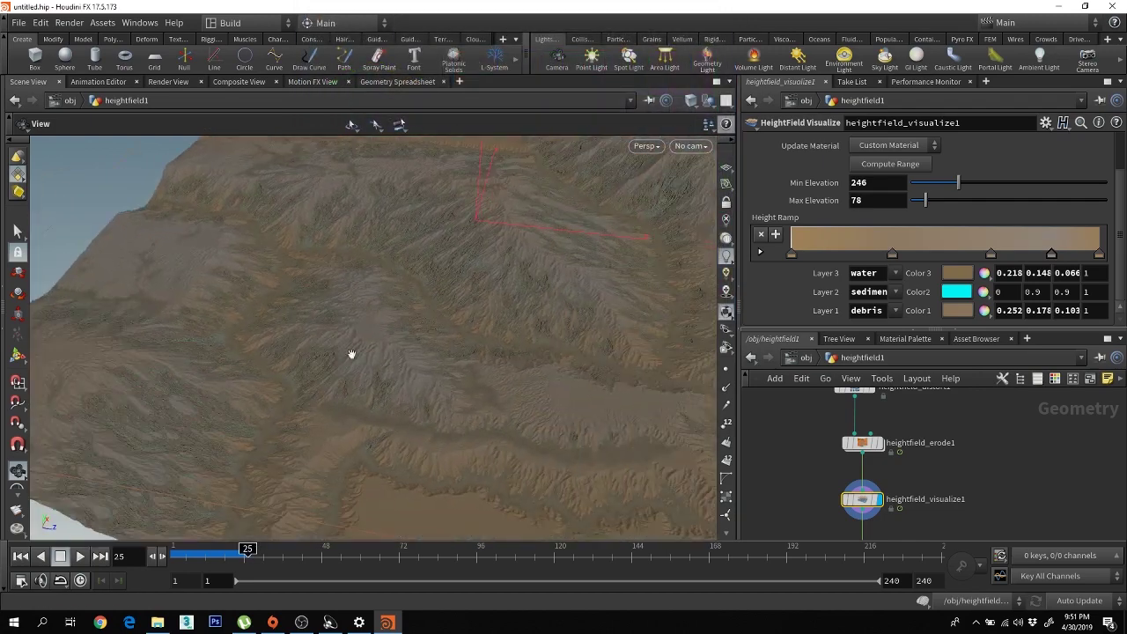
{"action": "right_click_drag", "start_coordinate": [350, 355], "coordinate": [459, 367]}
{"action": "left_click_drag", "start_coordinate": [458, 367], "coordinate": [510, 437]}
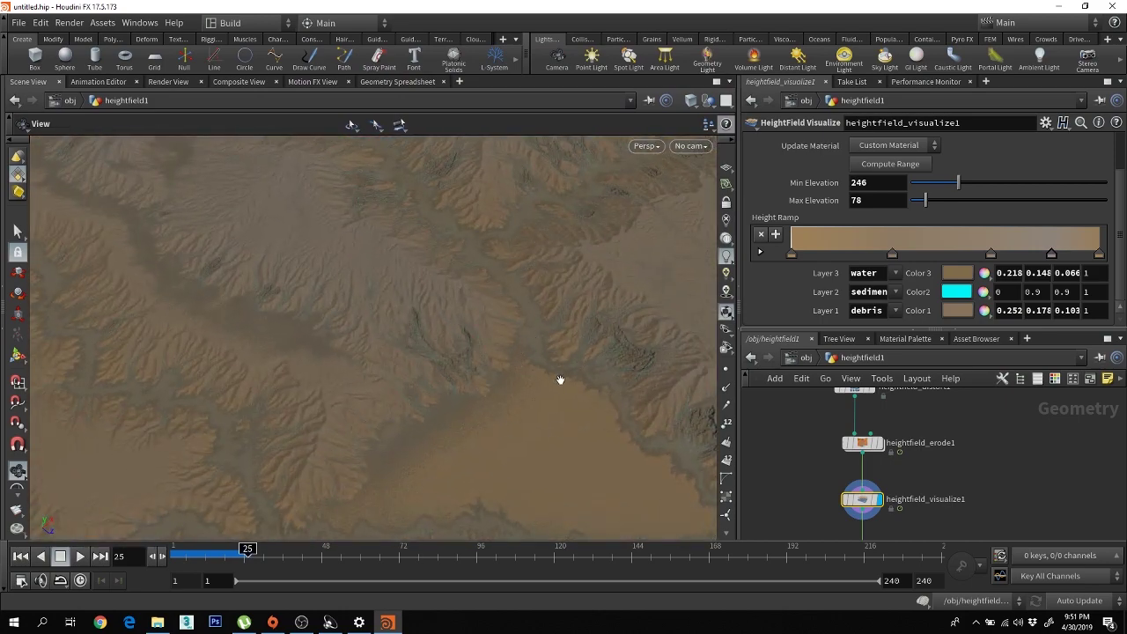
{"action": "mouse_move", "coordinate": [560, 381]}
{"action": "left_mouse_down"}
{"action": "mouse_move", "coordinate": [496, 360]}
{"action": "mouse_move", "coordinate": [323, 375]}
{"action": "mouse_move", "coordinate": [467, 371]}
{"action": "mouse_move", "coordinate": [290, 349]}
{"action": "mouse_move", "coordinate": [541, 372]}
{"action": "mouse_move", "coordinate": [519, 370]}
{"action": "mouse_move", "coordinate": [634, 403]}
{"action": "mouse_move", "coordinate": [646, 387]}
{"action": "mouse_move", "coordinate": [558, 342]}
{"action": "mouse_move", "coordinate": [493, 398]}
{"action": "mouse_move", "coordinate": [511, 362]}
{"action": "mouse_move", "coordinate": [456, 304]}
{"action": "mouse_move", "coordinate": [463, 272]}
{"action": "mouse_move", "coordinate": [478, 325]}
{"action": "mouse_move", "coordinate": [463, 347]}
{"action": "mouse_move", "coordinate": [492, 341]}
{"action": "mouse_move", "coordinate": [544, 370]}
{"action": "mouse_move", "coordinate": [574, 355]}
{"action": "mouse_move", "coordinate": [501, 365]}
{"action": "mouse_move", "coordinate": [555, 379]}
{"action": "left_mouse_up"}
{"action": "scroll", "coordinate": [939, 444], "scroll_direction": "down", "scroll_amount": 5}
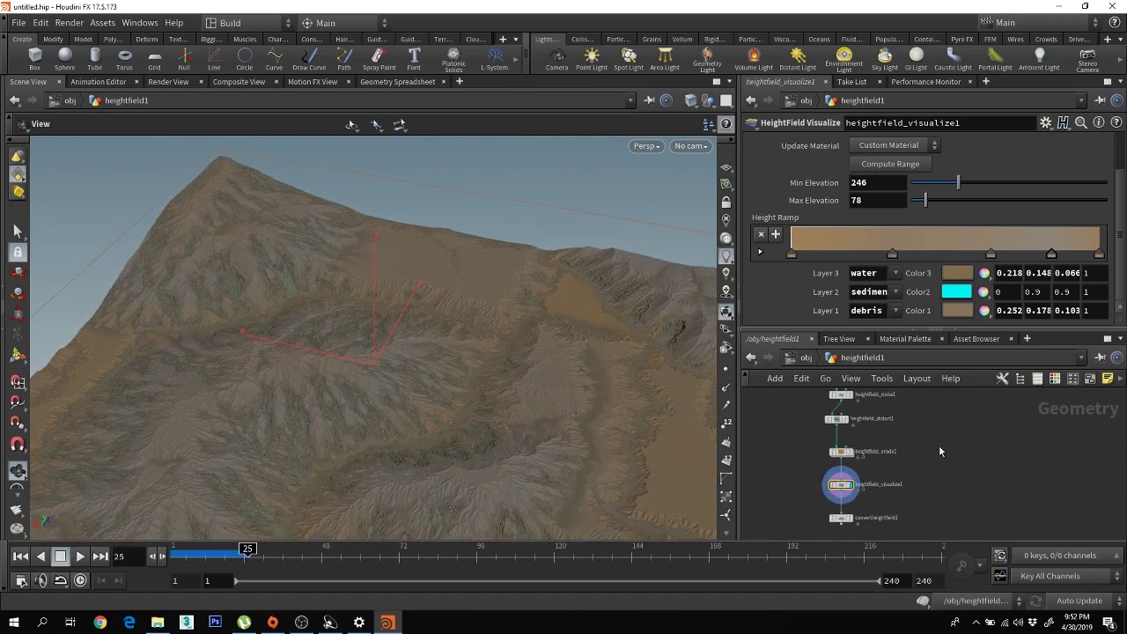
{"action": "left_click_drag", "start_coordinate": [552, 419], "coordinate": [573, 360]}
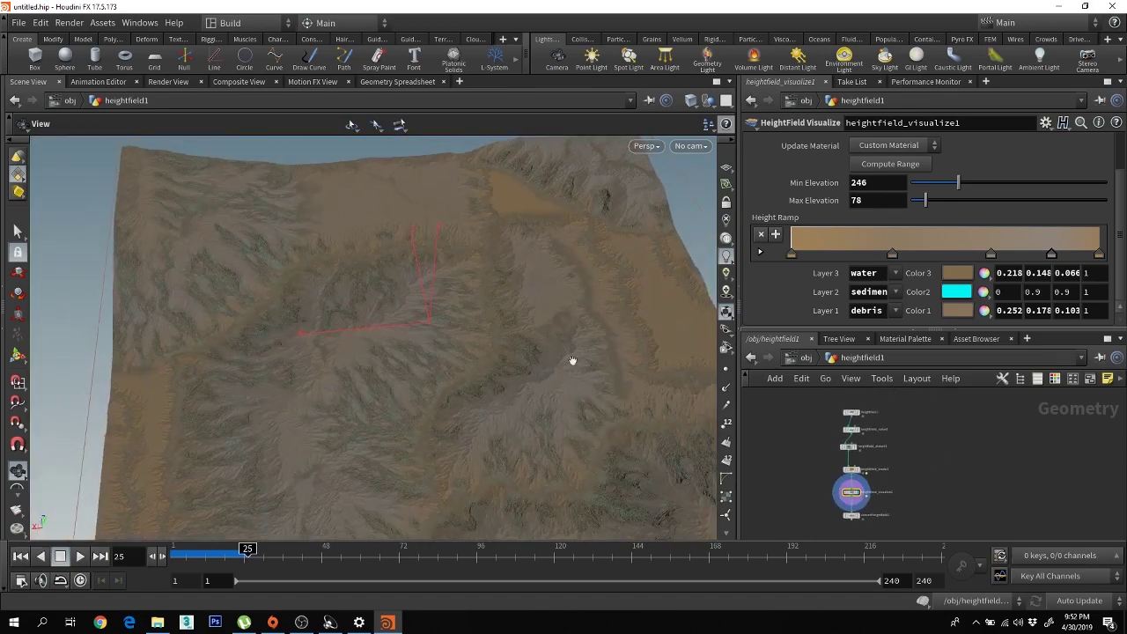
{"action": "left_click_drag", "start_coordinate": [576, 413], "coordinate": [505, 320]}
{"action": "scroll", "coordinate": [970, 446], "scroll_direction": "up", "scroll_amount": 6}
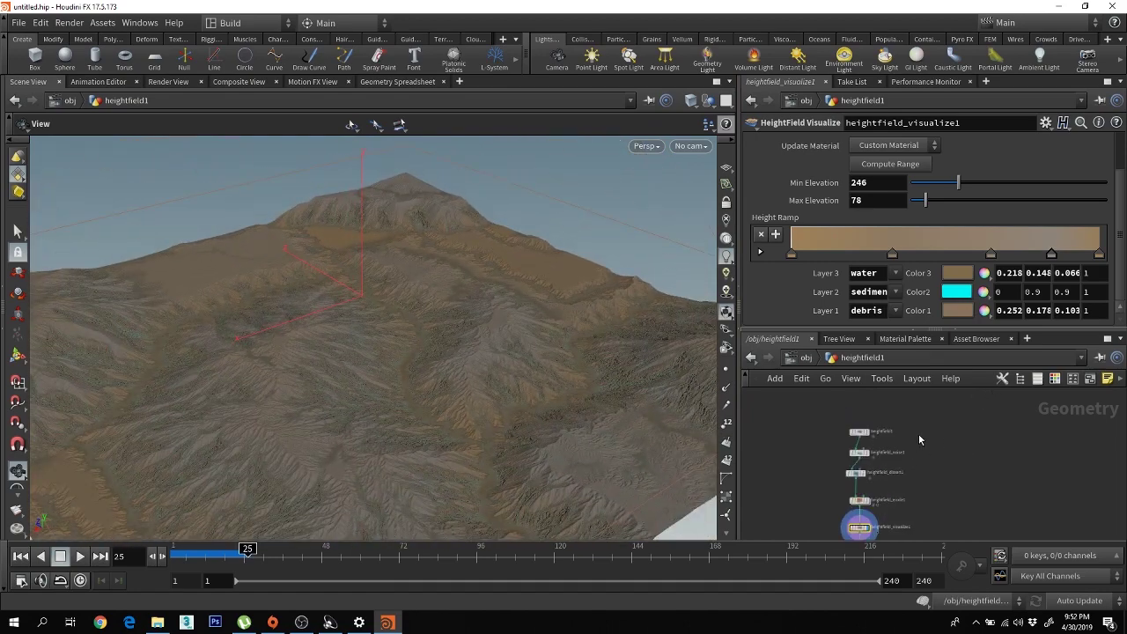
- Set heightfield_noise1 to Worley (cellular) F1 noise with an element size of 450 and recook the terrain to frame 26
{"action": "scroll", "coordinate": [957, 421], "scroll_direction": "down", "scroll_amount": 5}
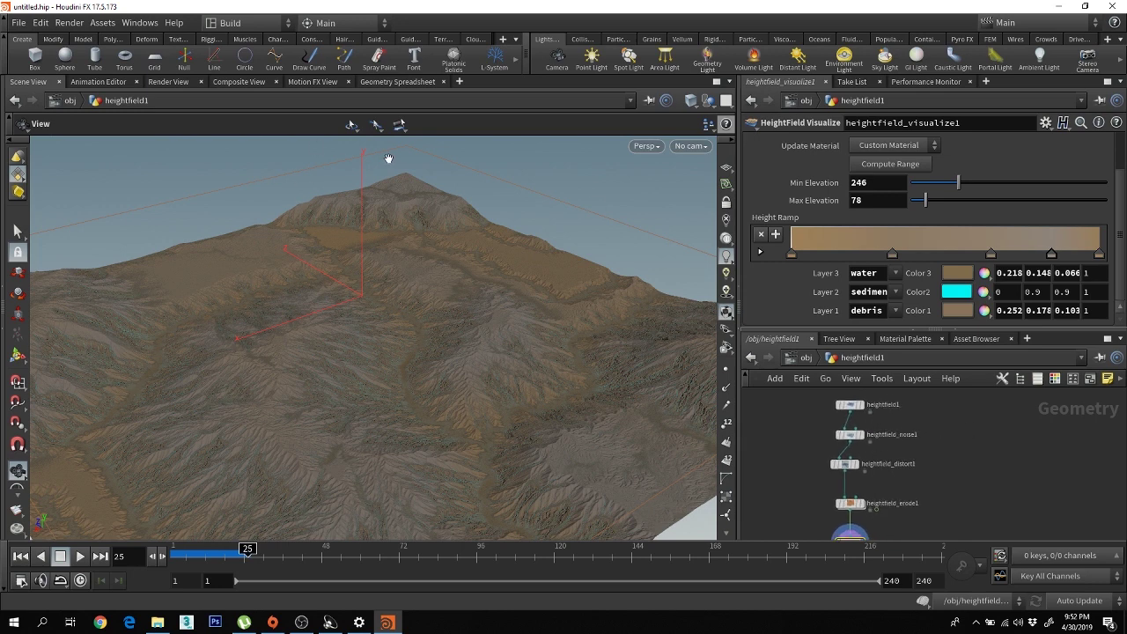
{"action": "scroll", "coordinate": [854, 435], "scroll_direction": "up", "scroll_amount": 3}
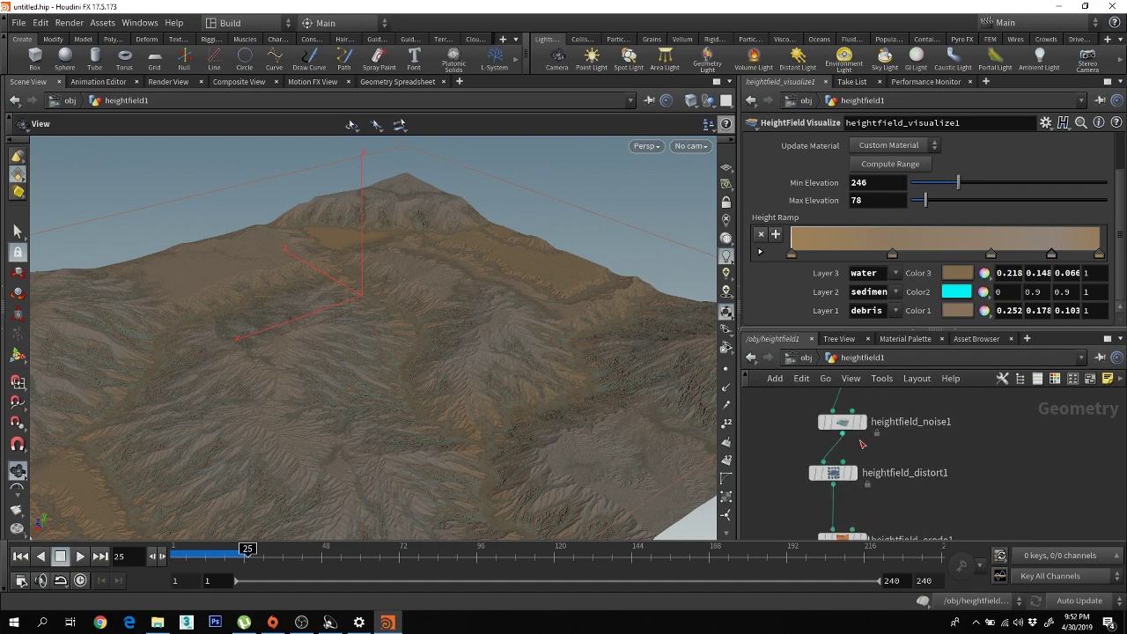
{"action": "left_click", "coordinate": [843, 422]}
{"action": "scroll", "coordinate": [812, 255], "scroll_direction": "down", "scroll_amount": 2}
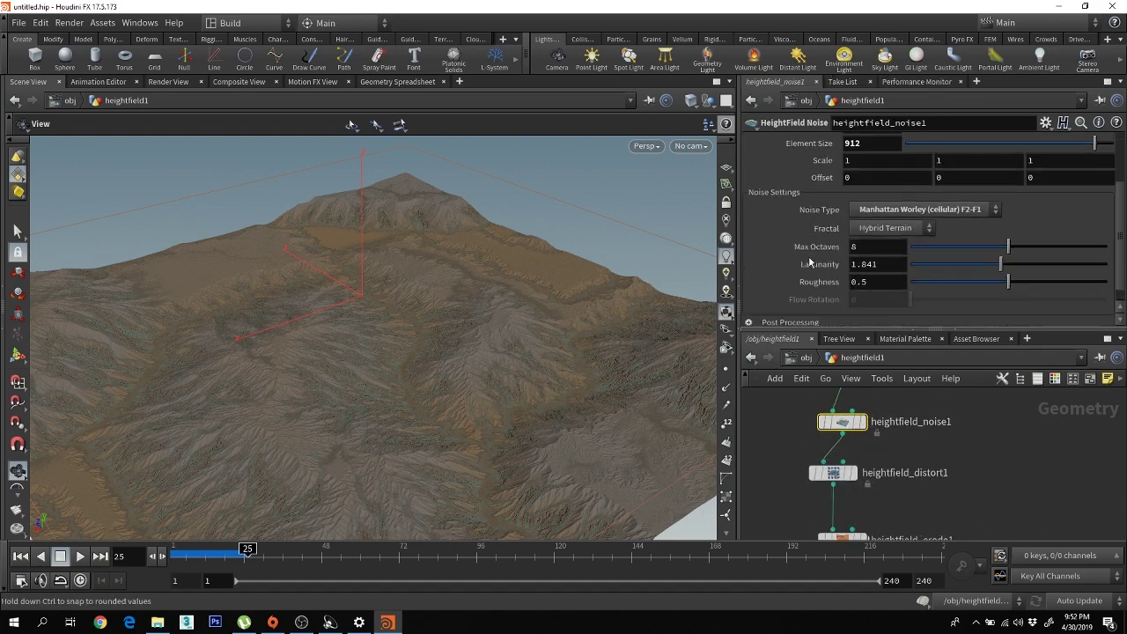
{"action": "left_click", "coordinate": [912, 211]}
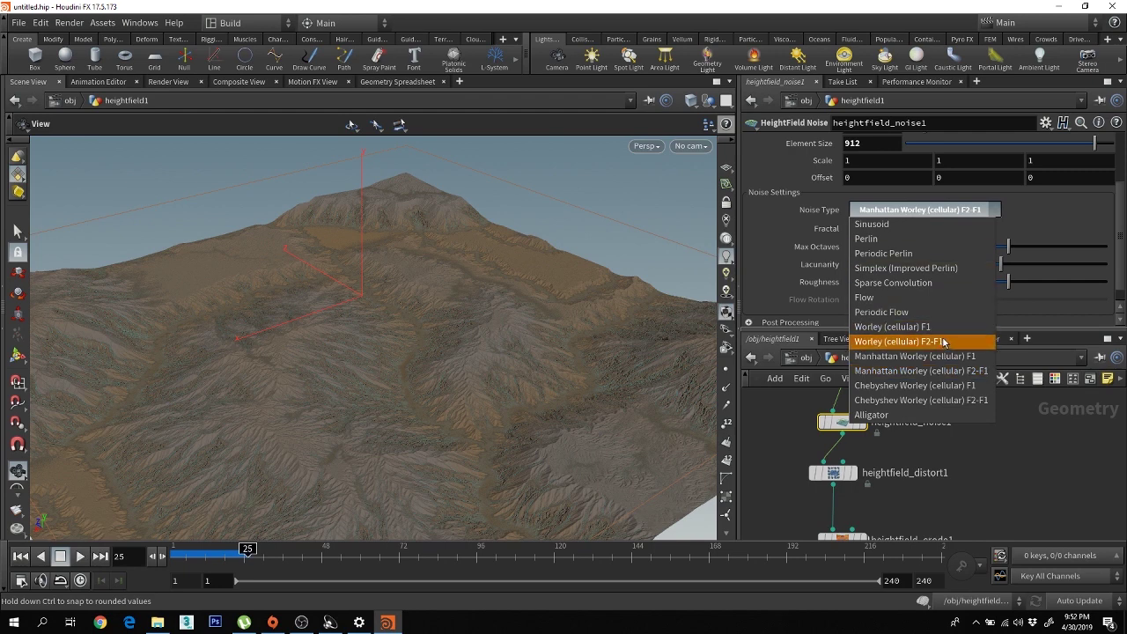
{"action": "left_click", "coordinate": [969, 327]}
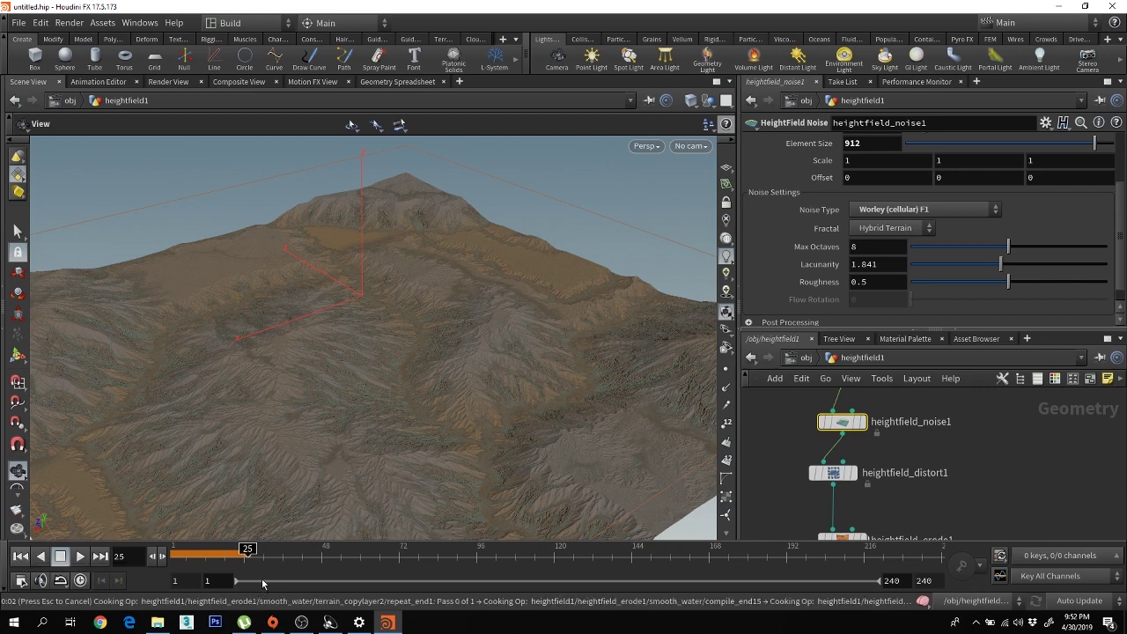
{"action": "key", "text": "ctrl+Up"}
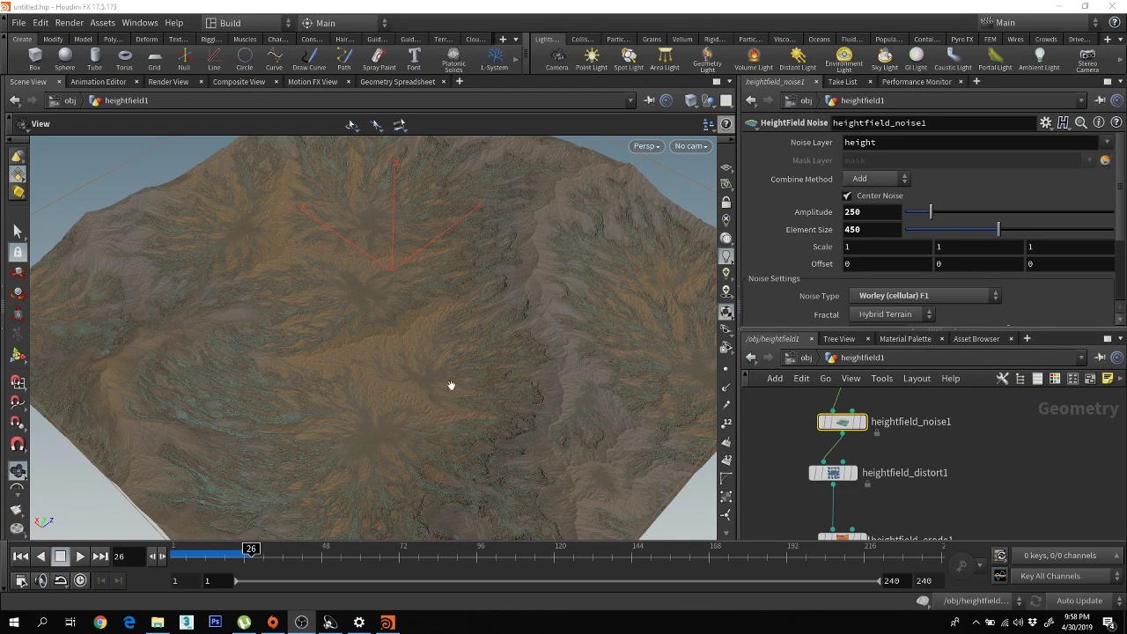
- Examine the peaks, slopes and basins of the new Worley-noise terrain from several angles and distances
{"action": "left_click_drag", "start_coordinate": [451, 385], "coordinate": [400, 443]}
{"action": "left_click_drag", "start_coordinate": [581, 428], "coordinate": [524, 448]}
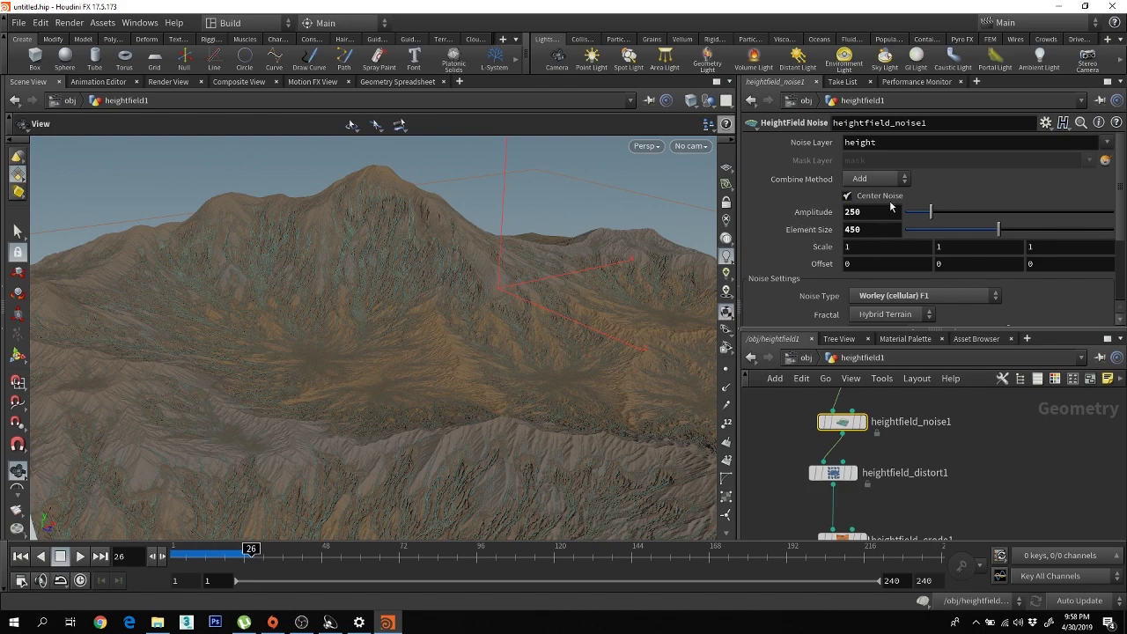
{"action": "scroll", "coordinate": [422, 368], "scroll_direction": "up", "scroll_amount": 5}
{"action": "scroll", "coordinate": [519, 332], "scroll_direction": "down", "scroll_amount": 5}
{"action": "left_click_drag", "start_coordinate": [519, 332], "coordinate": [520, 343]}
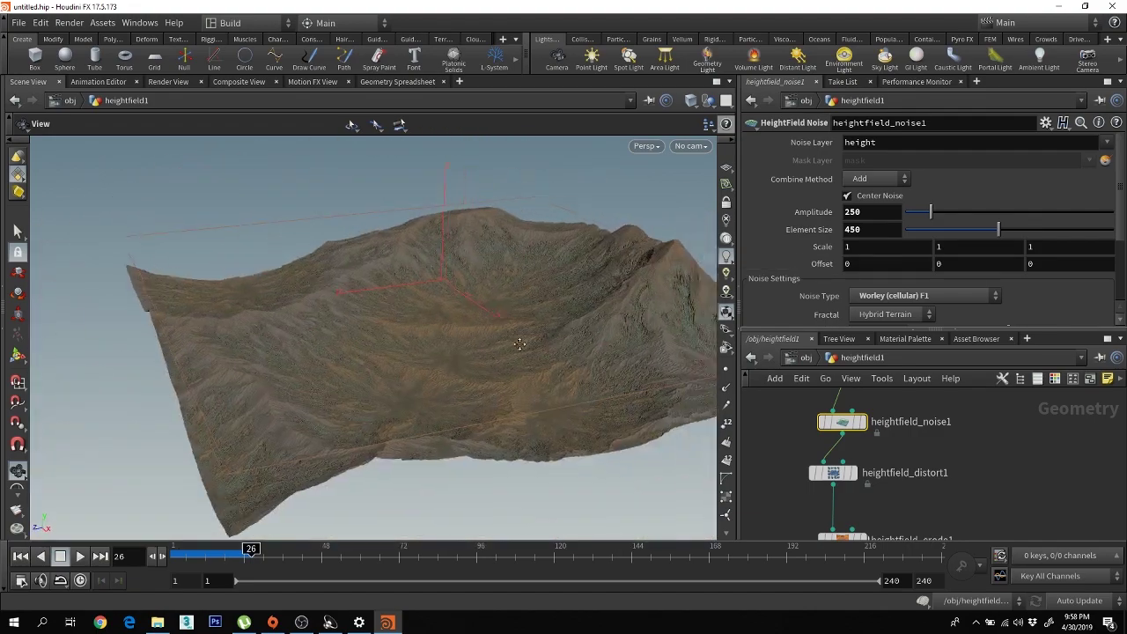
{"action": "scroll", "coordinate": [649, 411], "scroll_direction": "up", "scroll_amount": 3}
{"action": "left_click_drag", "start_coordinate": [649, 410], "coordinate": [586, 344]}
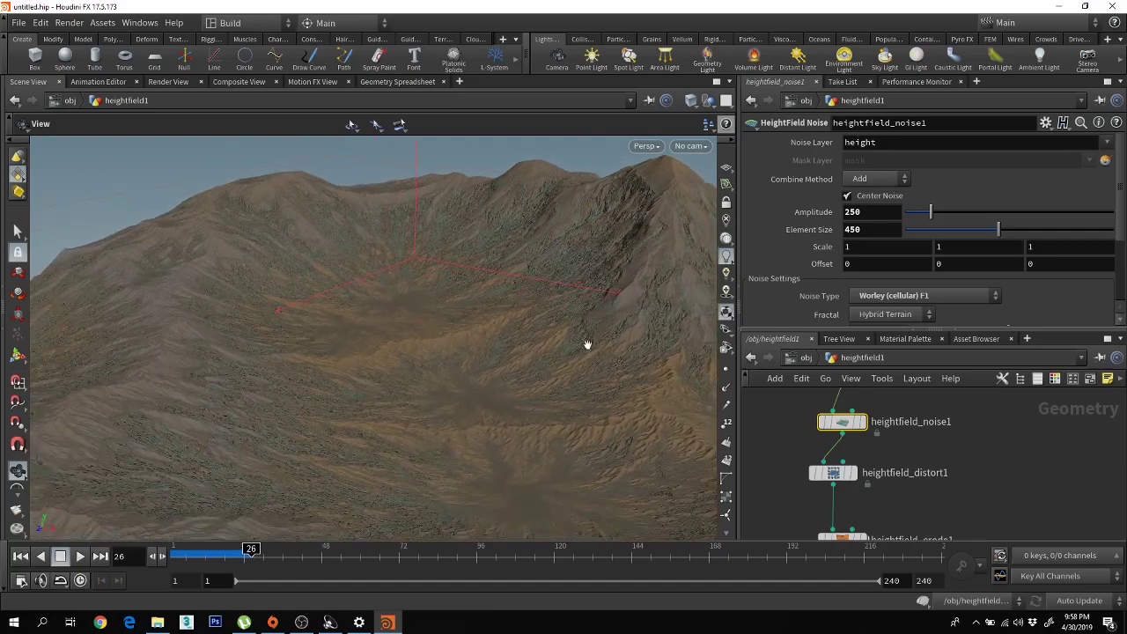
{"action": "left_click_drag", "start_coordinate": [470, 381], "coordinate": [446, 398]}
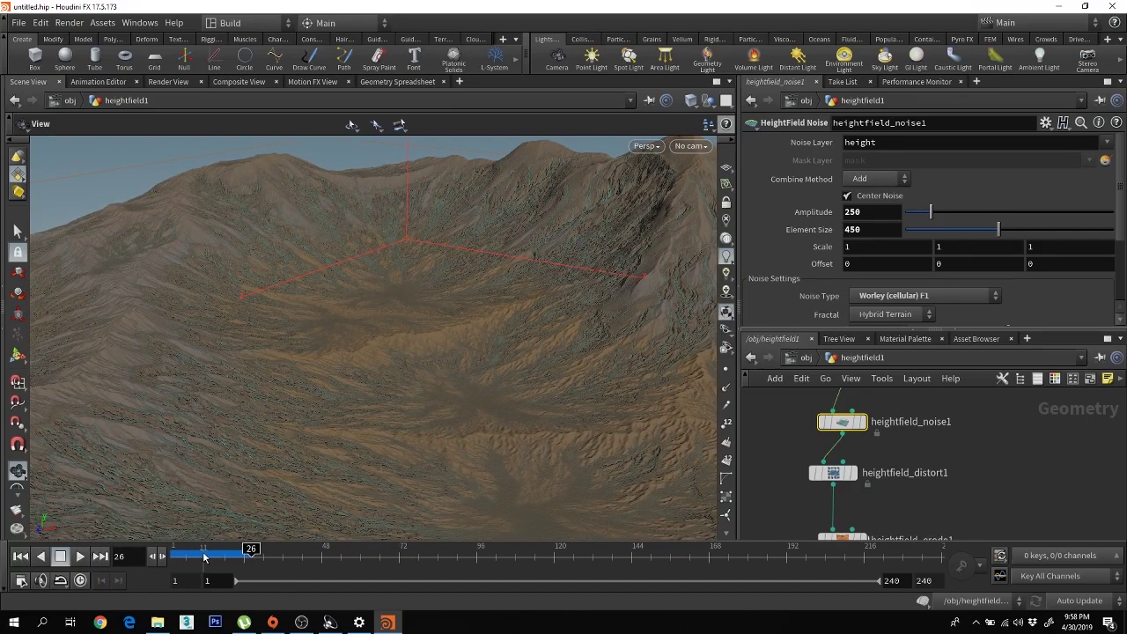
- Compare the erosion at earlier simulation frames such as 11, 7 and 17, and settle on frame 23
{"action": "left_click", "coordinate": [203, 556]}
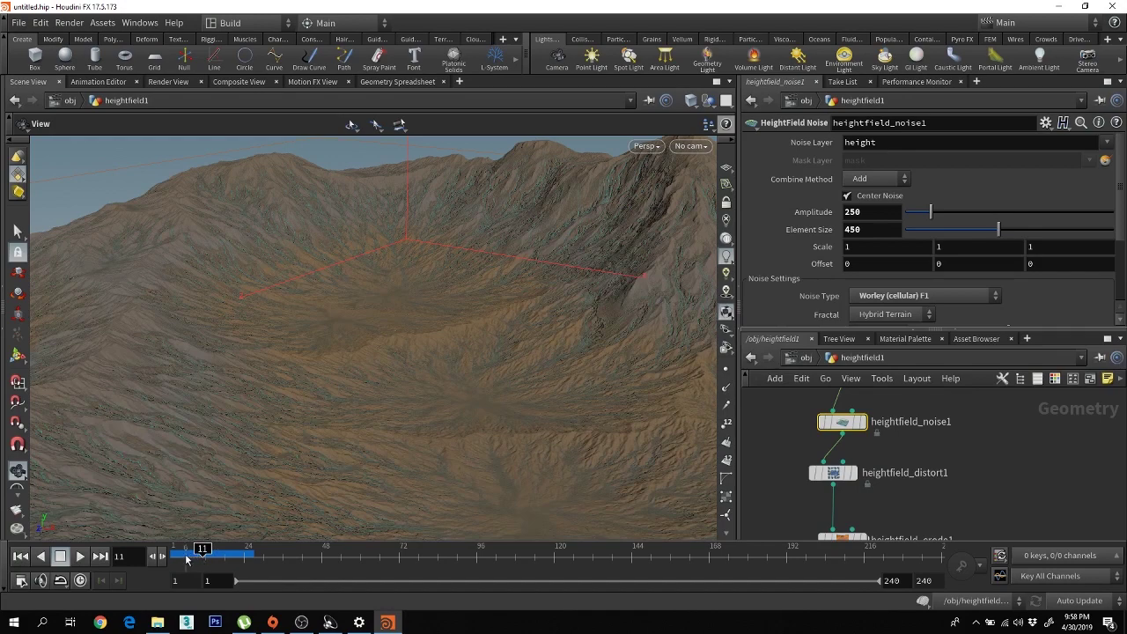
{"action": "left_click_drag", "start_coordinate": [187, 559], "coordinate": [188, 553]}
{"action": "left_click_drag", "start_coordinate": [296, 429], "coordinate": [455, 413]}
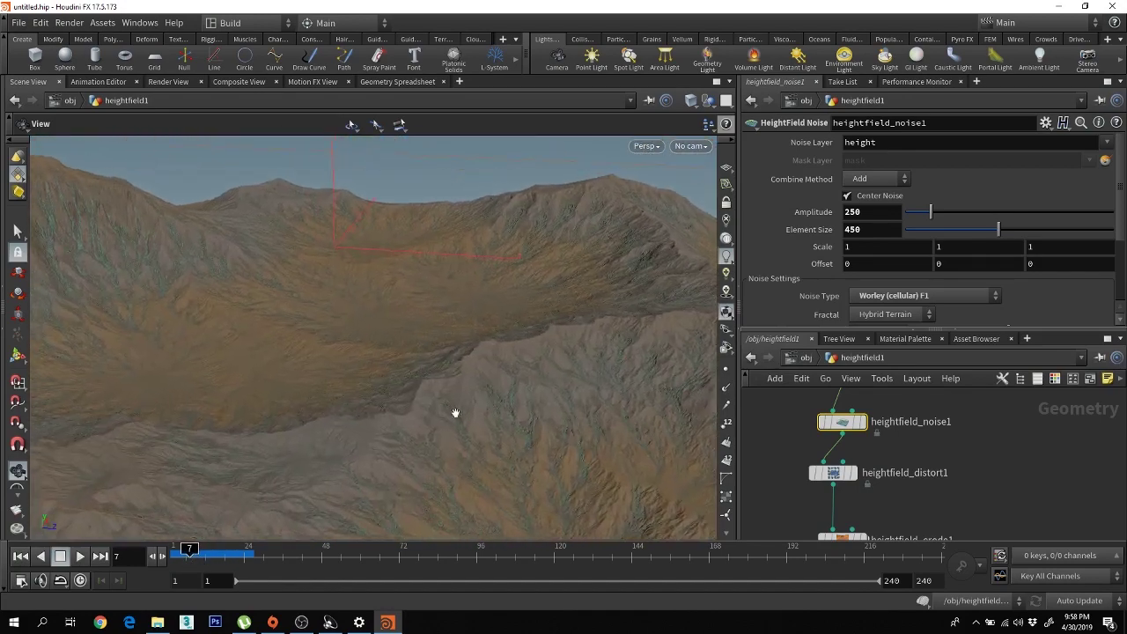
{"action": "left_click_drag", "start_coordinate": [186, 550], "coordinate": [182, 553]}
{"action": "left_click_drag", "start_coordinate": [338, 419], "coordinate": [379, 467]}
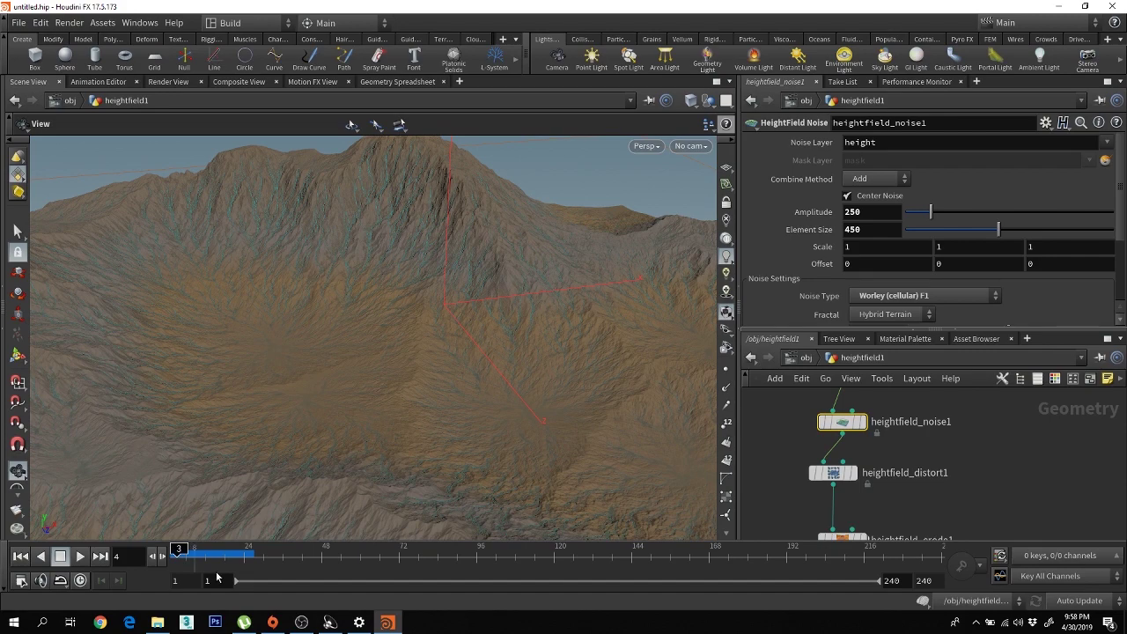
{"action": "right_click_drag", "start_coordinate": [286, 502], "coordinate": [143, 367]}
{"action": "left_click_drag", "start_coordinate": [144, 367], "coordinate": [317, 406]}
{"action": "right_click_drag", "start_coordinate": [317, 406], "coordinate": [489, 471]}
{"action": "left_click", "coordinate": [224, 553]}
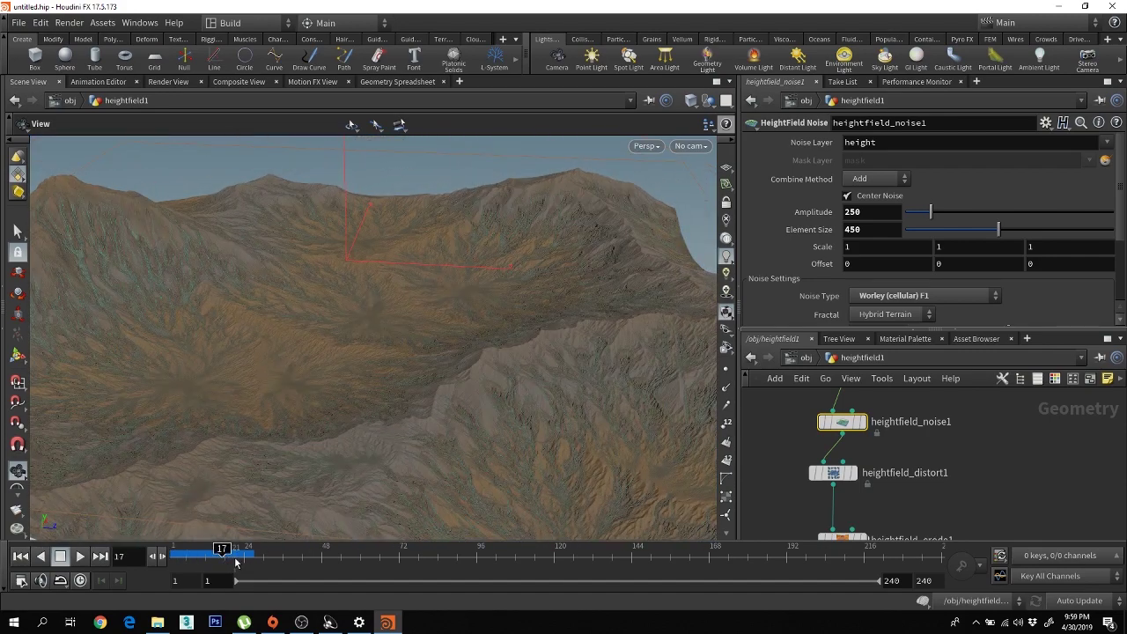
{"action": "left_click", "coordinate": [240, 557]}
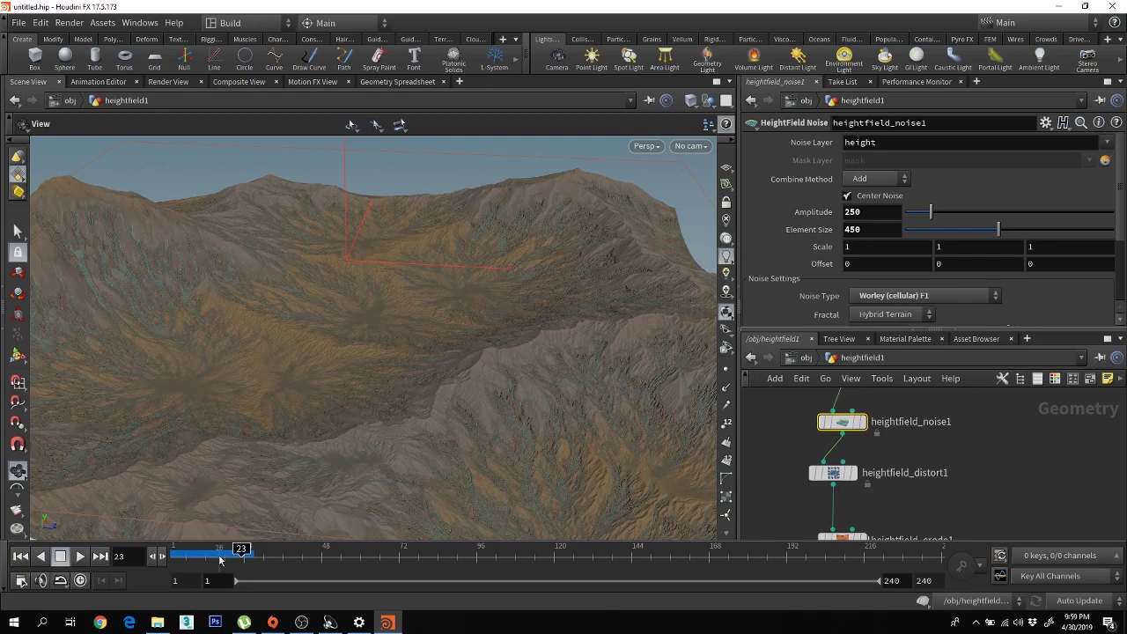
- Inspect the overall shape and coloring of the frame 23 terrain from different viewpoints
{"action": "left_click_drag", "start_coordinate": [391, 422], "coordinate": [493, 454]}
{"action": "scroll", "coordinate": [918, 500], "scroll_direction": "down", "scroll_amount": 3}
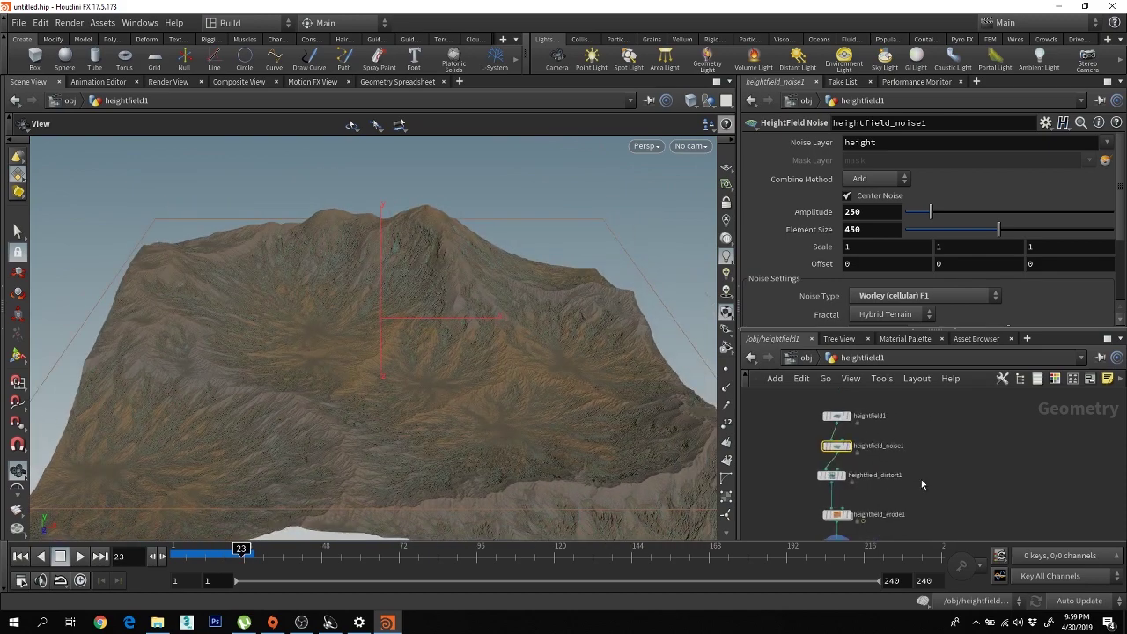
{"action": "middle_click_drag", "start_coordinate": [918, 506], "coordinate": [948, 469]}
{"action": "scroll", "coordinate": [898, 492], "scroll_direction": "down", "scroll_amount": 1}
{"action": "left_click_drag", "start_coordinate": [519, 463], "coordinate": [547, 443]}
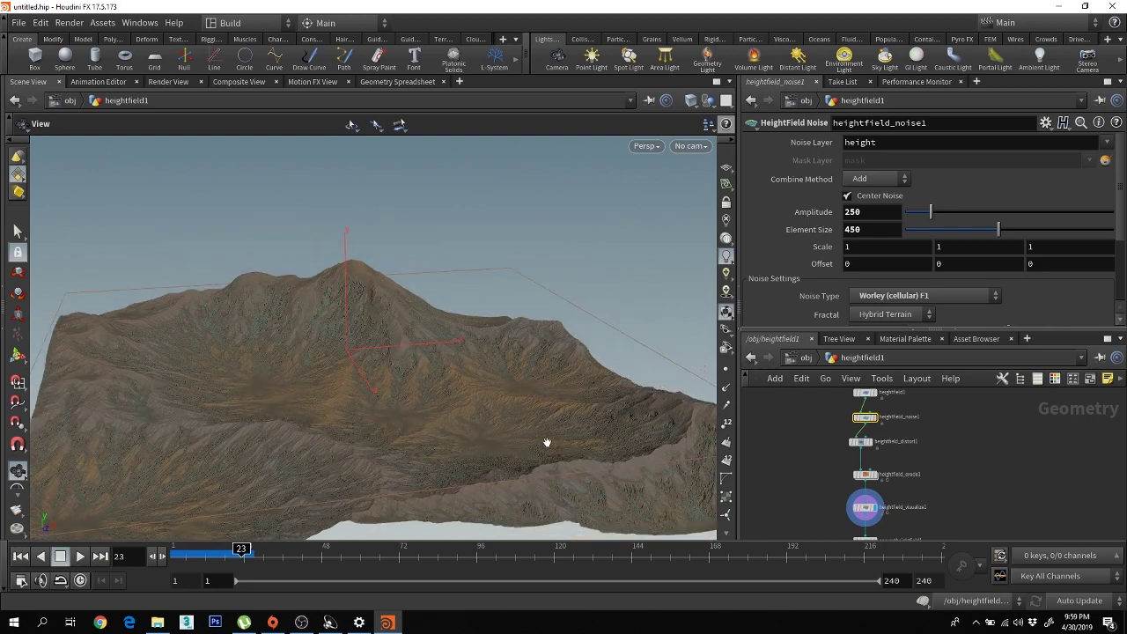
{"action": "right_click_drag", "start_coordinate": [547, 443], "coordinate": [552, 481]}
{"action": "left_click_drag", "start_coordinate": [489, 467], "coordinate": [650, 471]}
- Review the terrain node chain from heightfield1 down to convertheightfield1
{"action": "mouse_move", "coordinate": [950, 478]}
{"action": "middle_mouse_down"}
{"action": "mouse_move", "coordinate": [926, 521]}
{"action": "mouse_move", "coordinate": [918, 491]}
{"action": "mouse_move", "coordinate": [937, 459]}
{"action": "middle_mouse_up"}
{"action": "scroll", "coordinate": [926, 522], "scroll_direction": "down", "scroll_amount": 1}
{"action": "scroll", "coordinate": [911, 439], "scroll_direction": "up", "scroll_amount": 6}
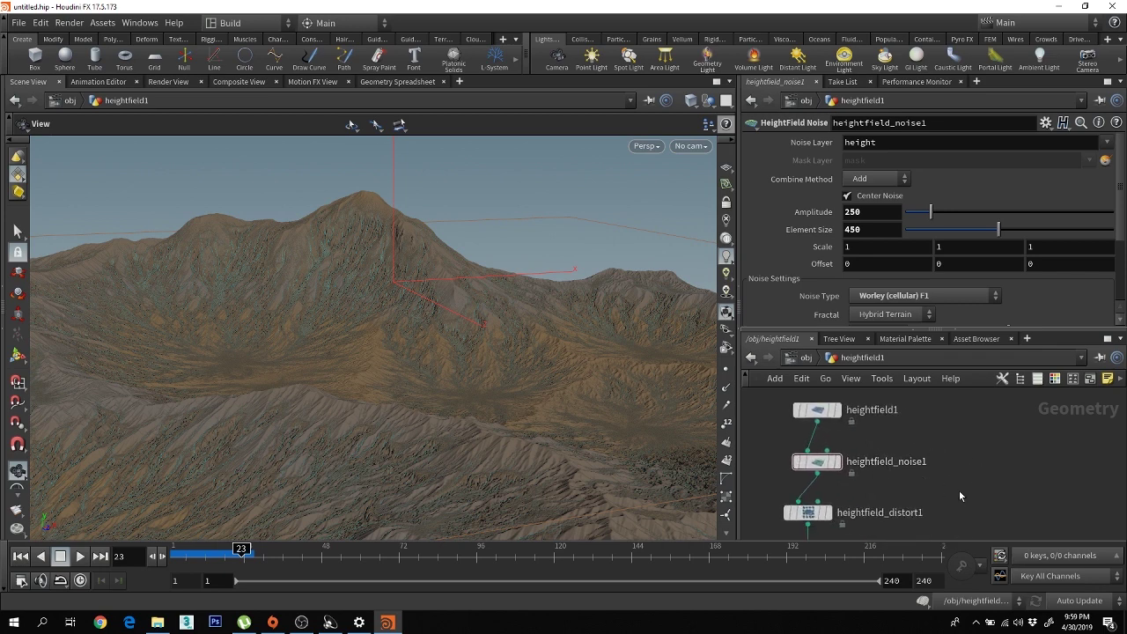
{"action": "mouse_move", "coordinate": [973, 505]}
{"action": "middle_mouse_down"}
{"action": "mouse_move", "coordinate": [973, 477]}
{"action": "mouse_move", "coordinate": [955, 484]}
{"action": "mouse_move", "coordinate": [966, 463]}
{"action": "middle_mouse_up"}
{"action": "scroll", "coordinate": [966, 464], "scroll_direction": "down", "scroll_amount": 3}
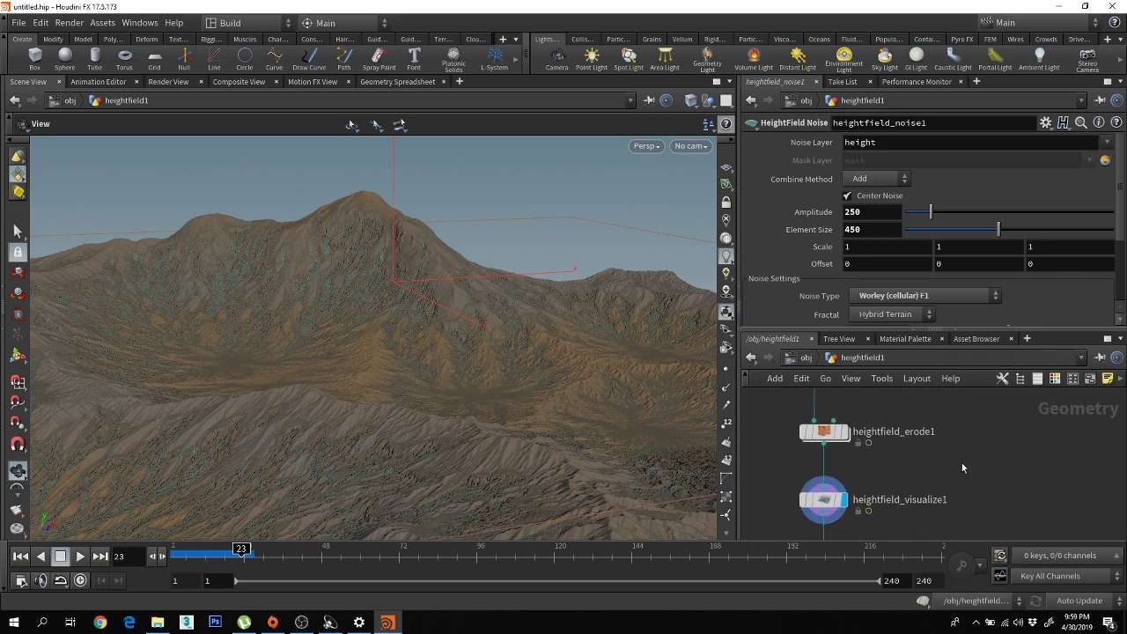
{"action": "scroll", "coordinate": [960, 470], "scroll_direction": "down", "scroll_amount": 4}
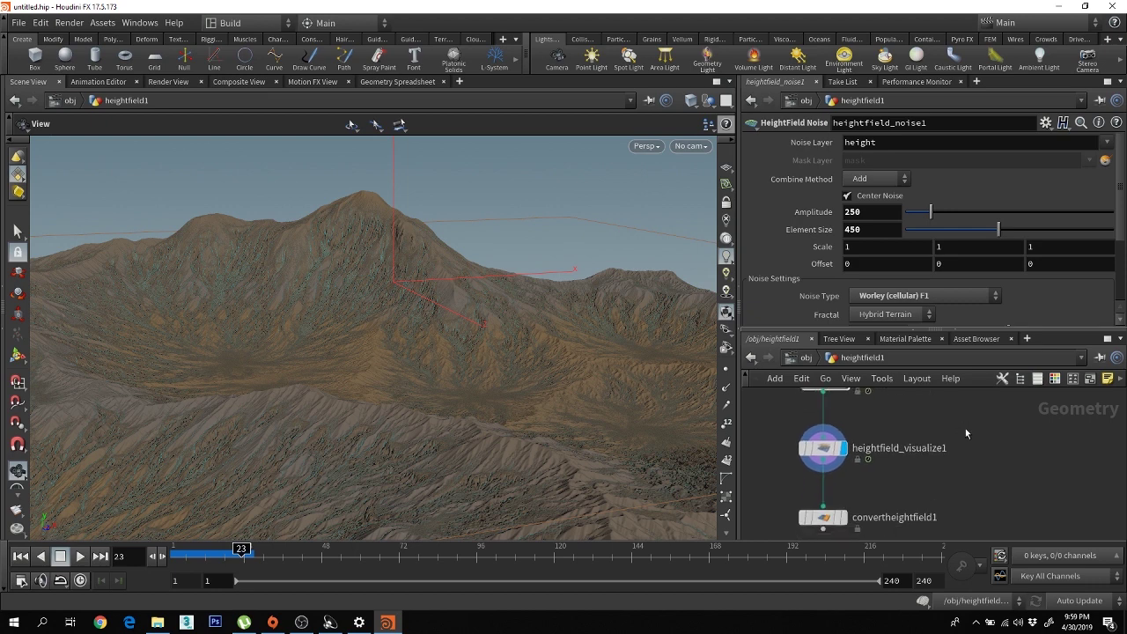
{"action": "scroll", "coordinate": [915, 482], "scroll_direction": "down", "scroll_amount": 5}
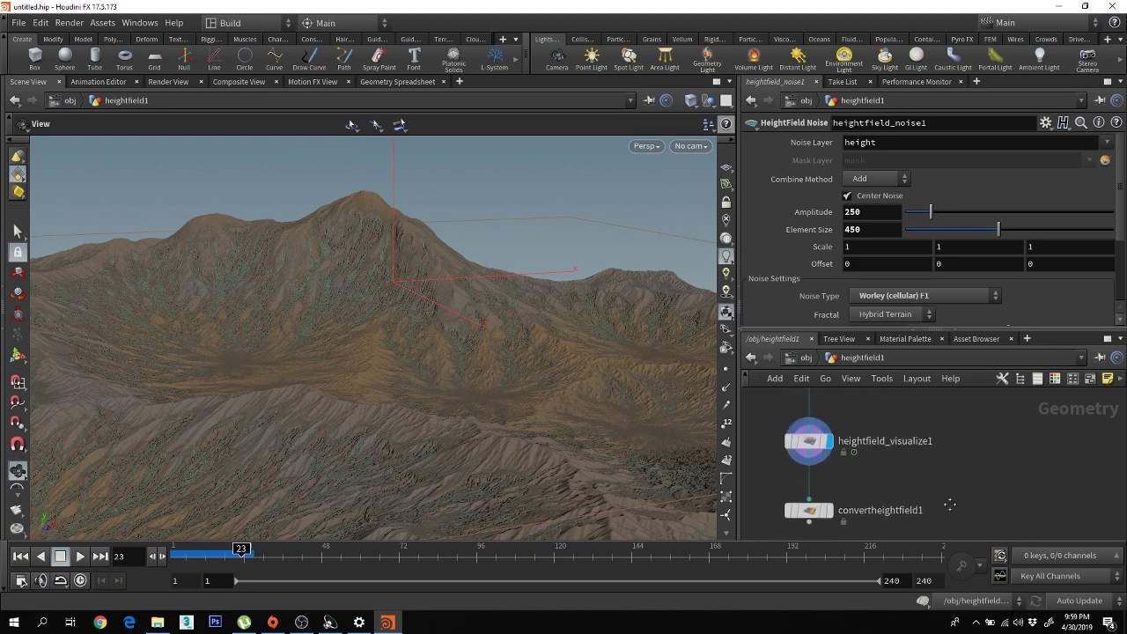
{"action": "middle_click_drag", "start_coordinate": [940, 506], "coordinate": [918, 512]}
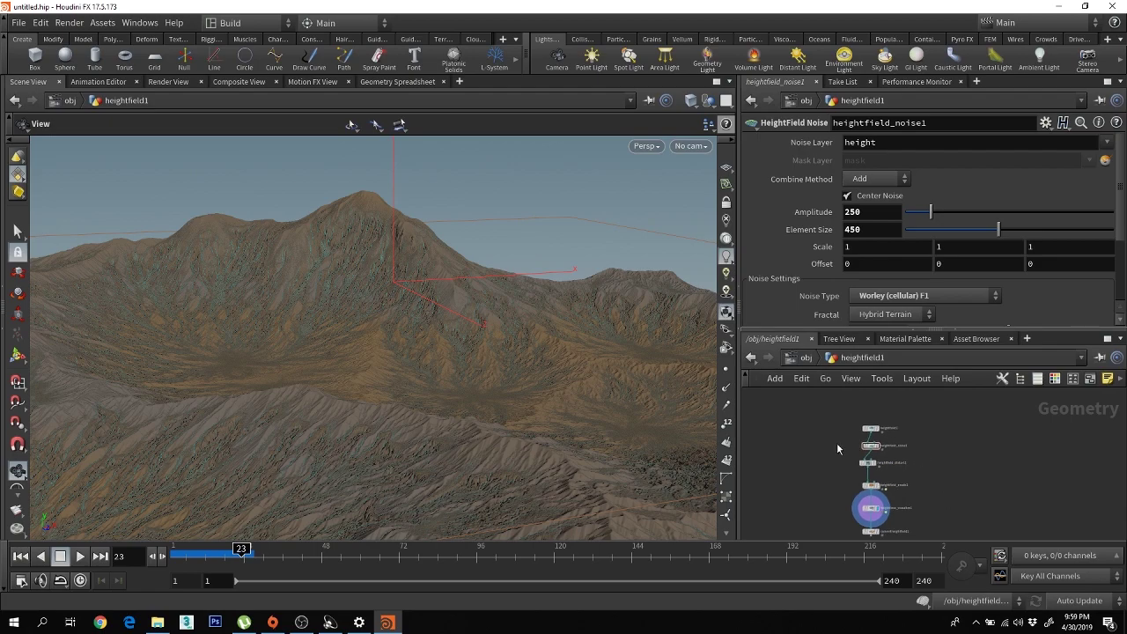
- Select all six terrain nodes in the network, from heightfield1 down to convertheightfield1
{"action": "left_click_drag", "start_coordinate": [838, 421], "coordinate": [907, 537]}
{"action": "middle_click_drag", "start_coordinate": [940, 510], "coordinate": [936, 488]}
- Examine the finished terrain's eroded ridges, slopes and basin floors from low, high and opposite viewpoints
{"action": "left_click_drag", "start_coordinate": [612, 451], "coordinate": [452, 464]}
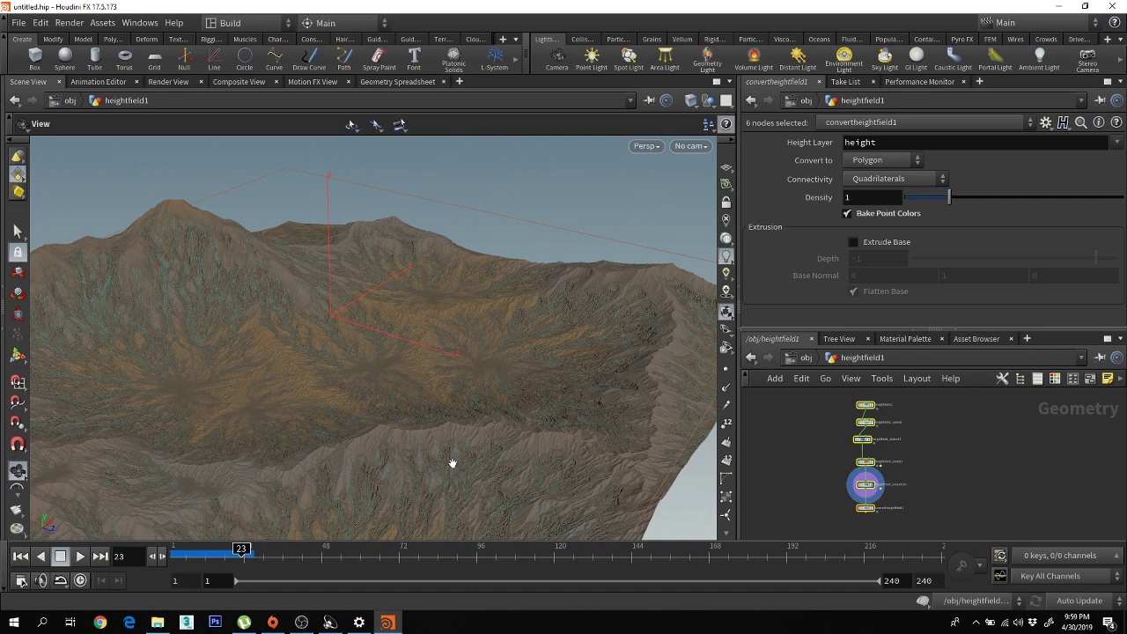
{"action": "left_click_drag", "start_coordinate": [456, 445], "coordinate": [518, 438]}
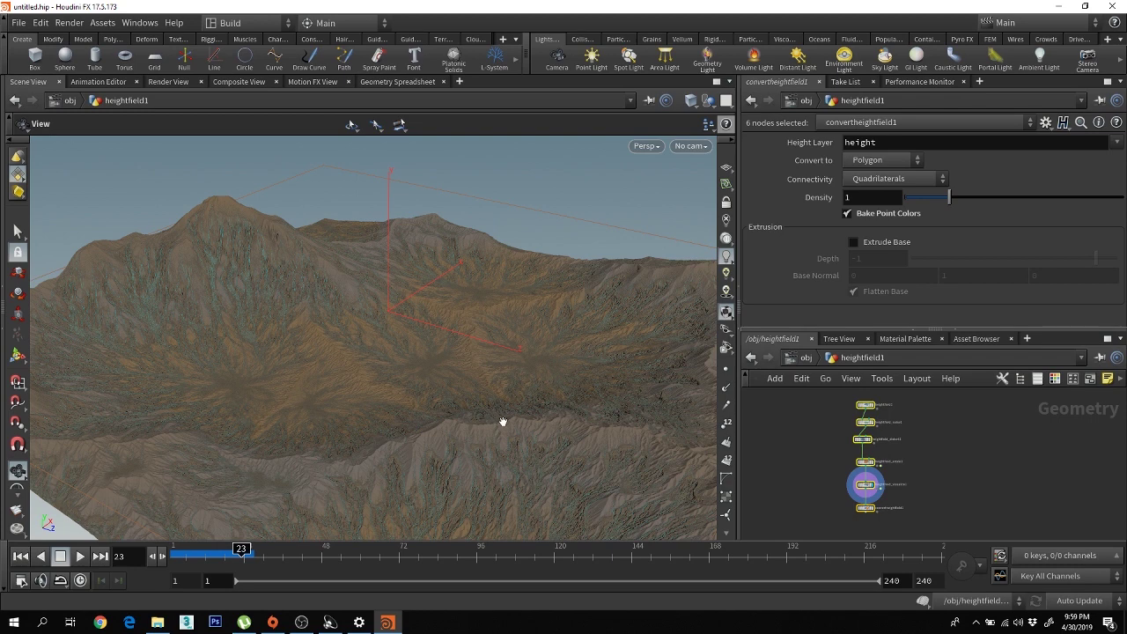
{"action": "left_click_drag", "start_coordinate": [505, 424], "coordinate": [471, 431]}
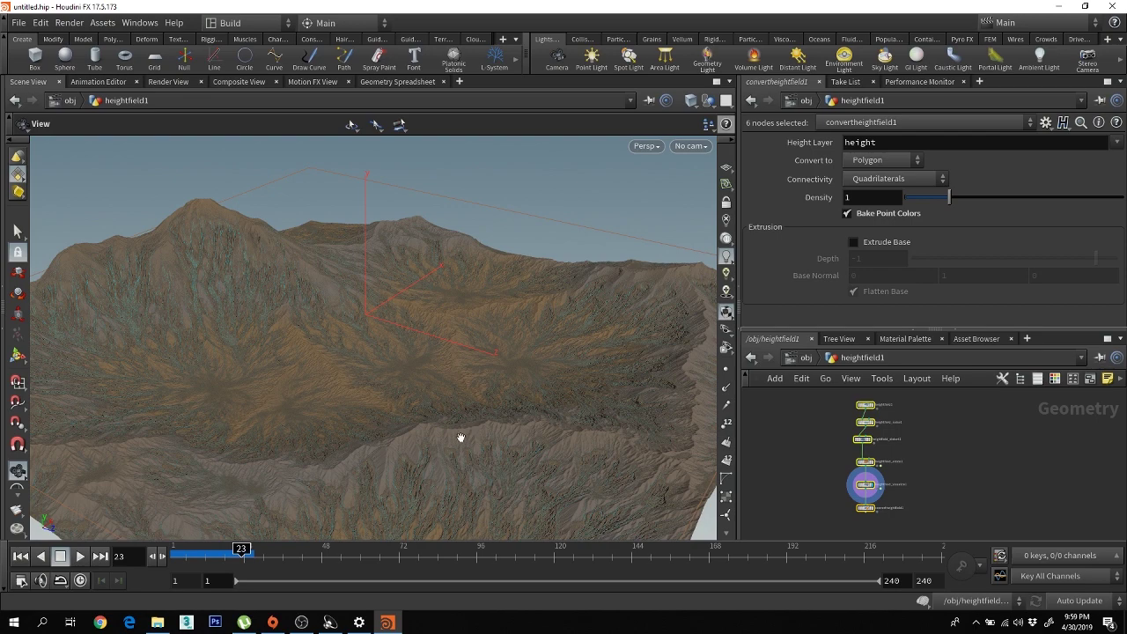
{"action": "left_click_drag", "start_coordinate": [461, 438], "coordinate": [496, 503]}
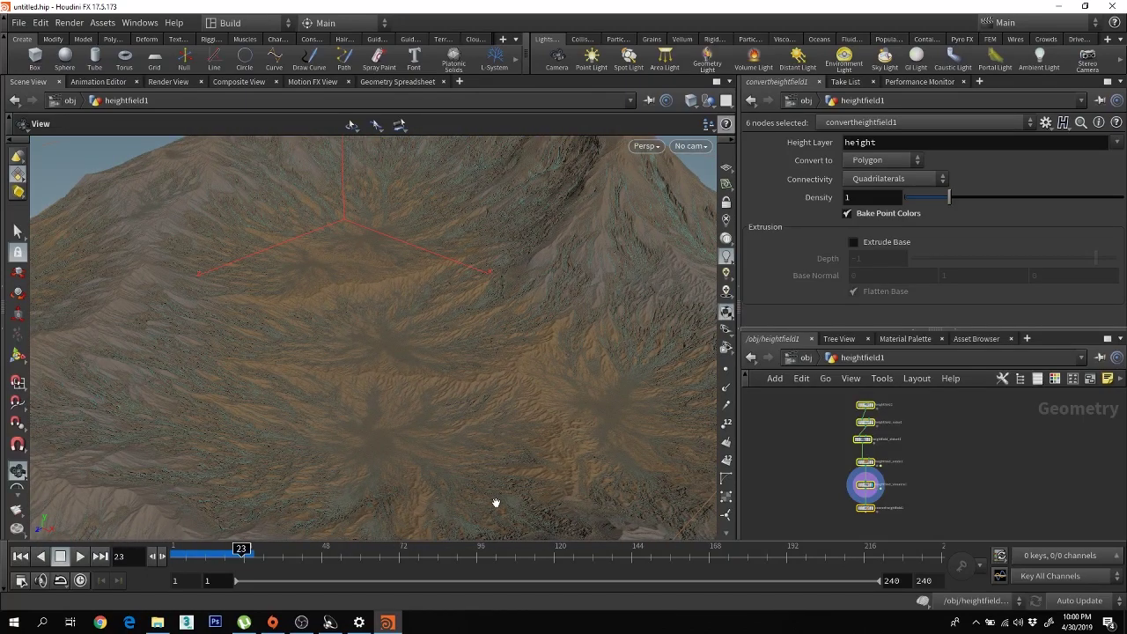
{"action": "left_click_drag", "start_coordinate": [472, 483], "coordinate": [537, 463]}
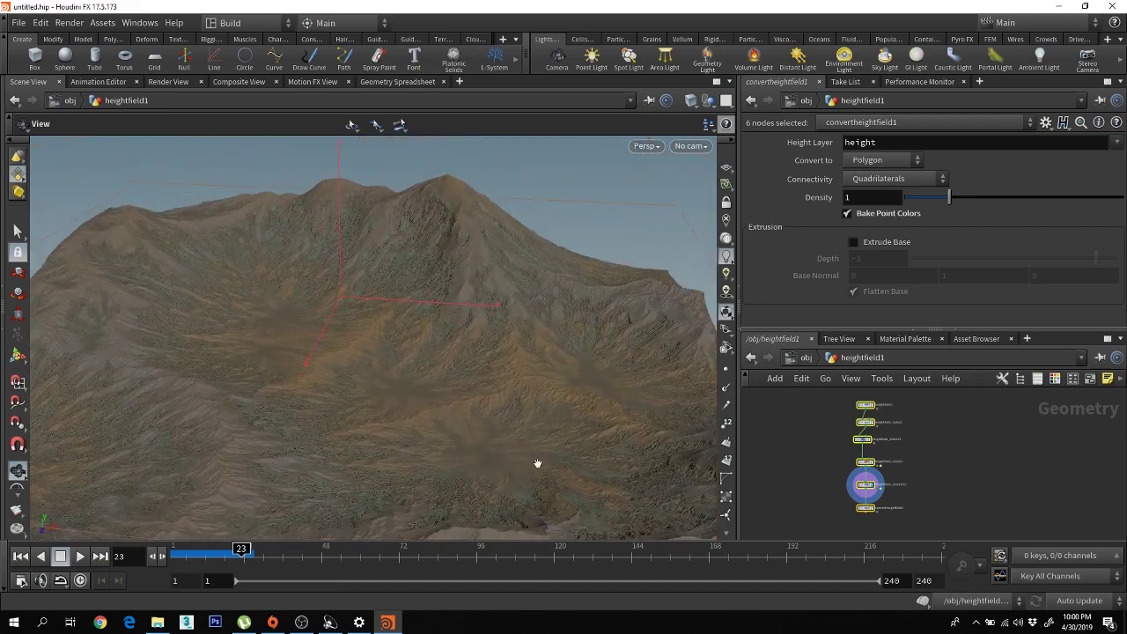
{"action": "left_click_drag", "start_coordinate": [428, 481], "coordinate": [587, 463]}
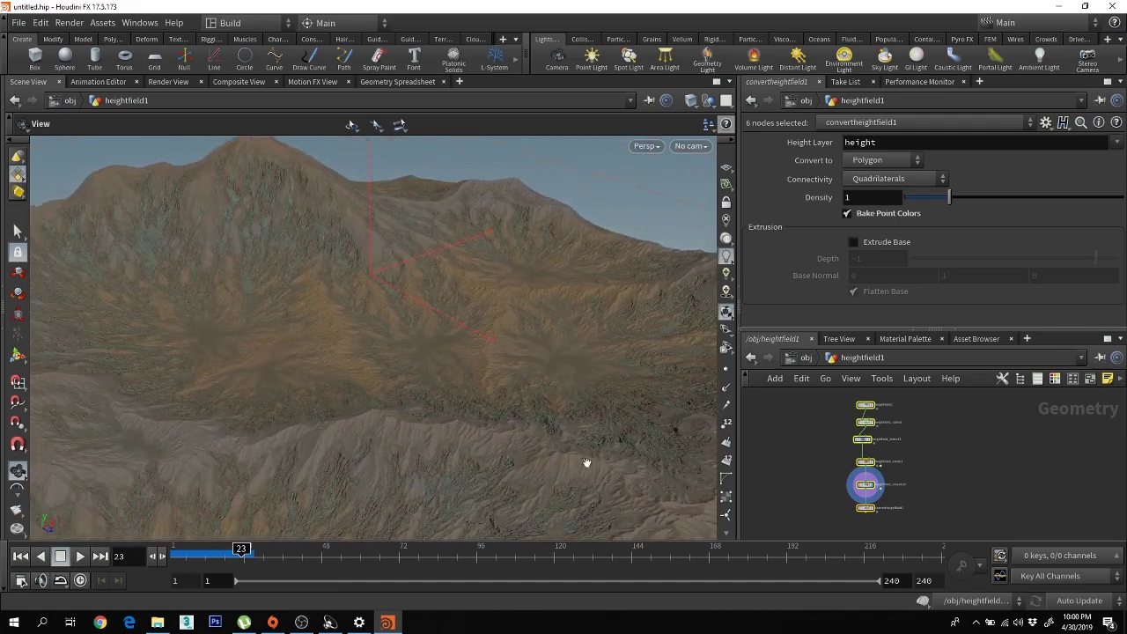